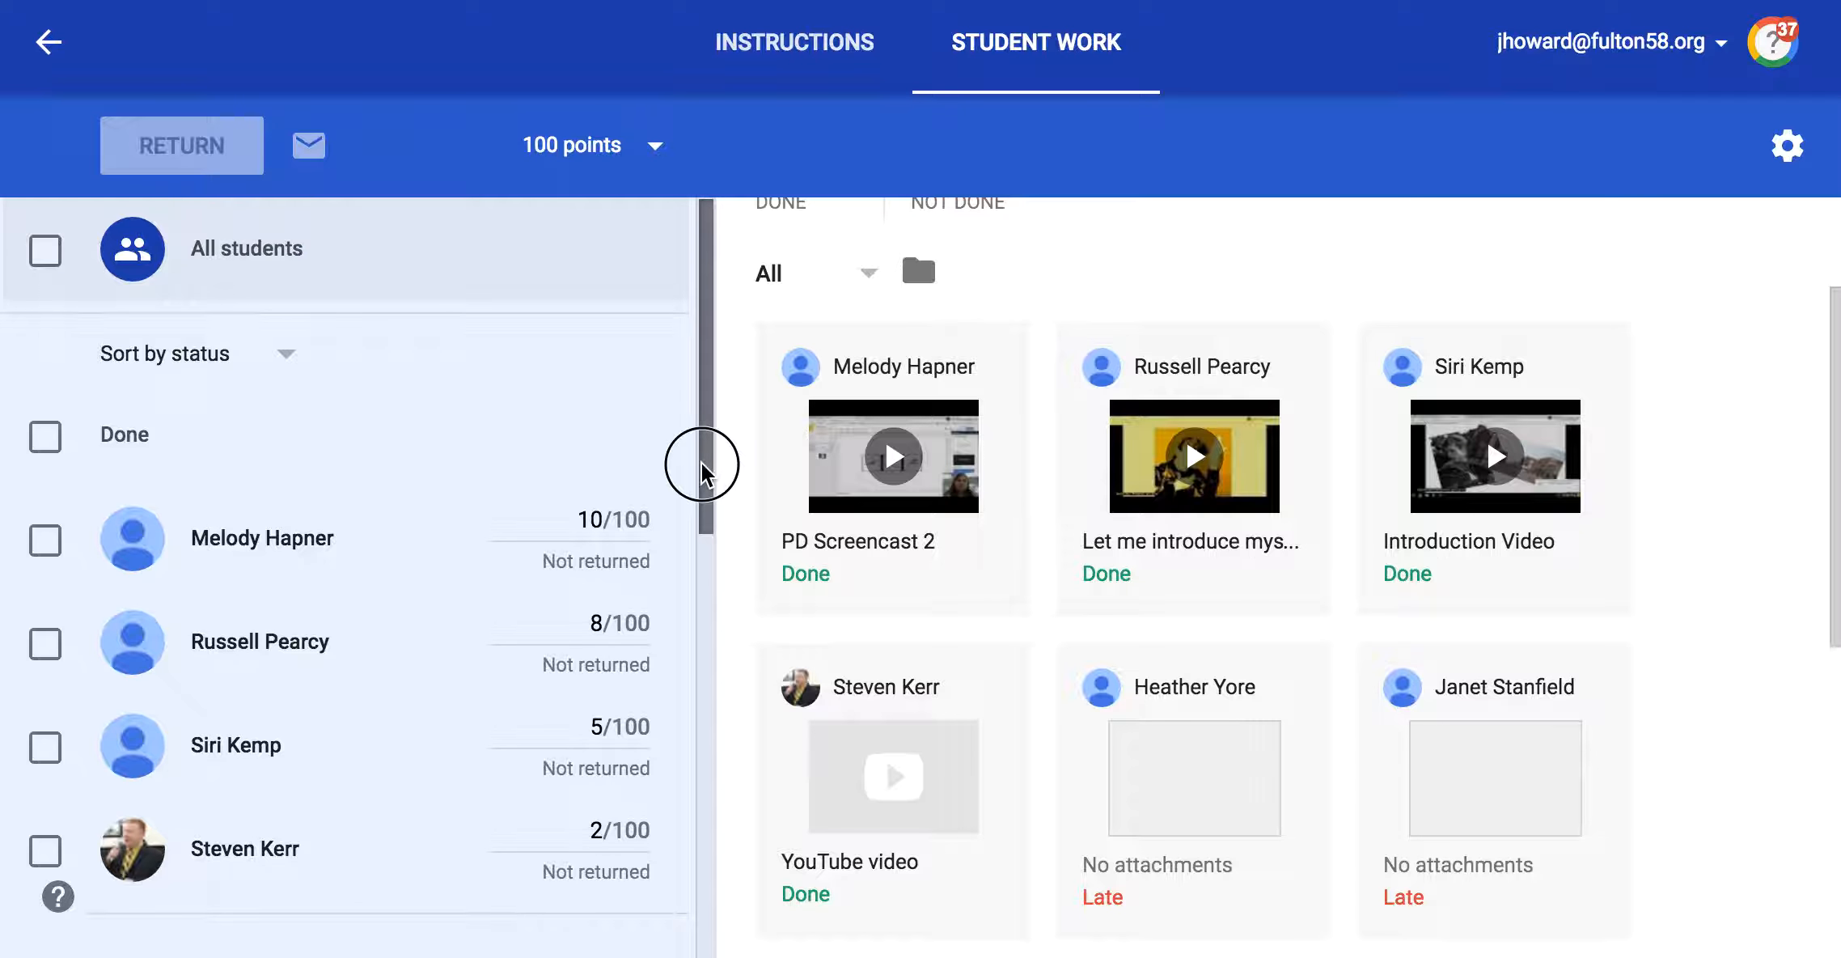
# Step: Select all students in the Done group of the assignment's student list
pyautogui.moveTo(702, 464); pyautogui.dragTo(702, 520)
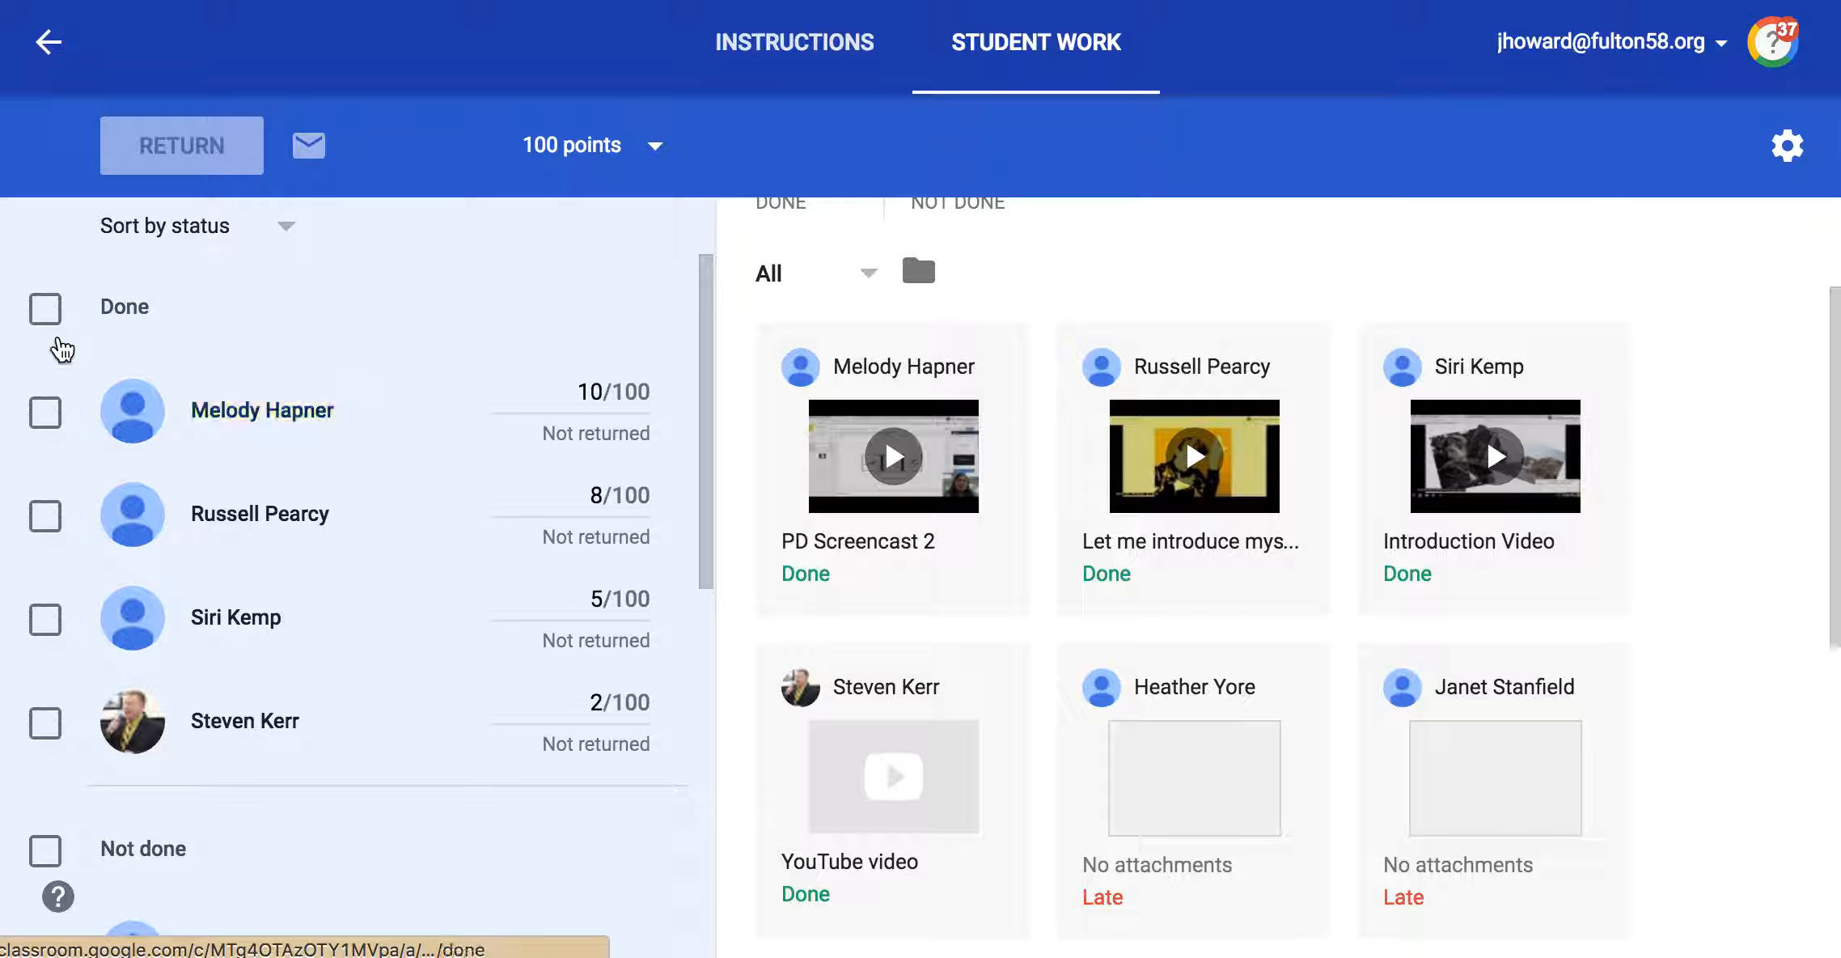
pyautogui.click(45, 310)
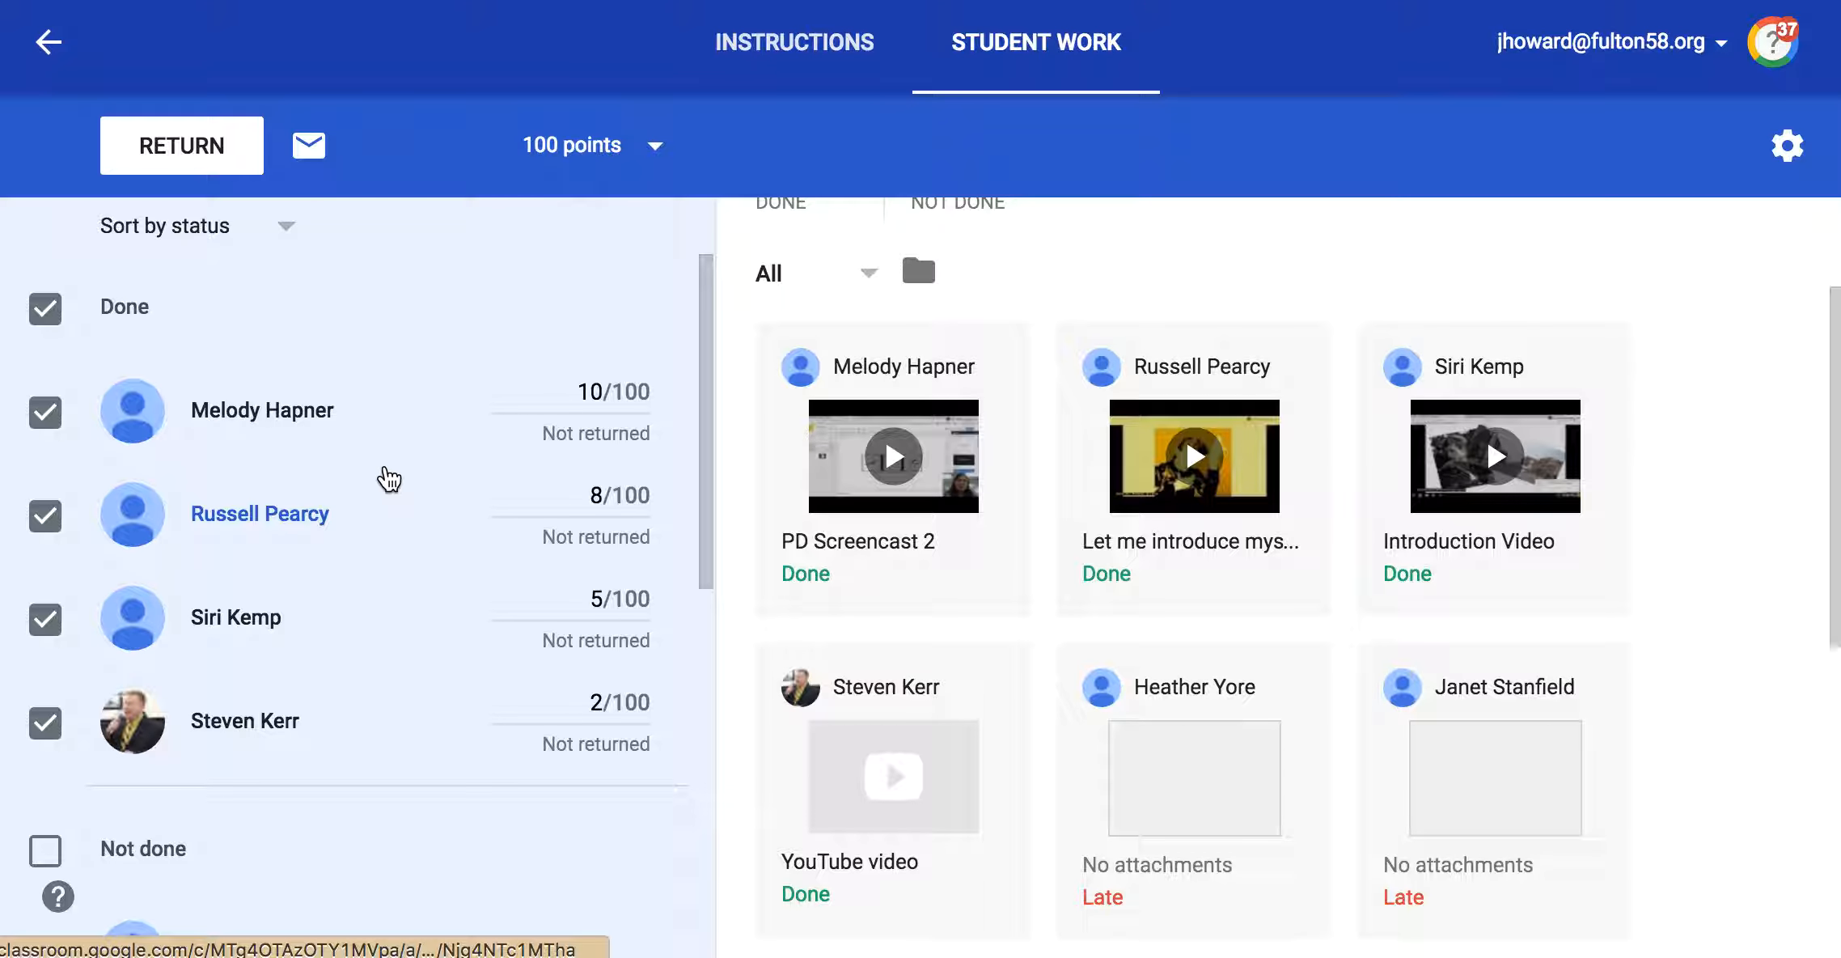
pyautogui.click(54, 310)
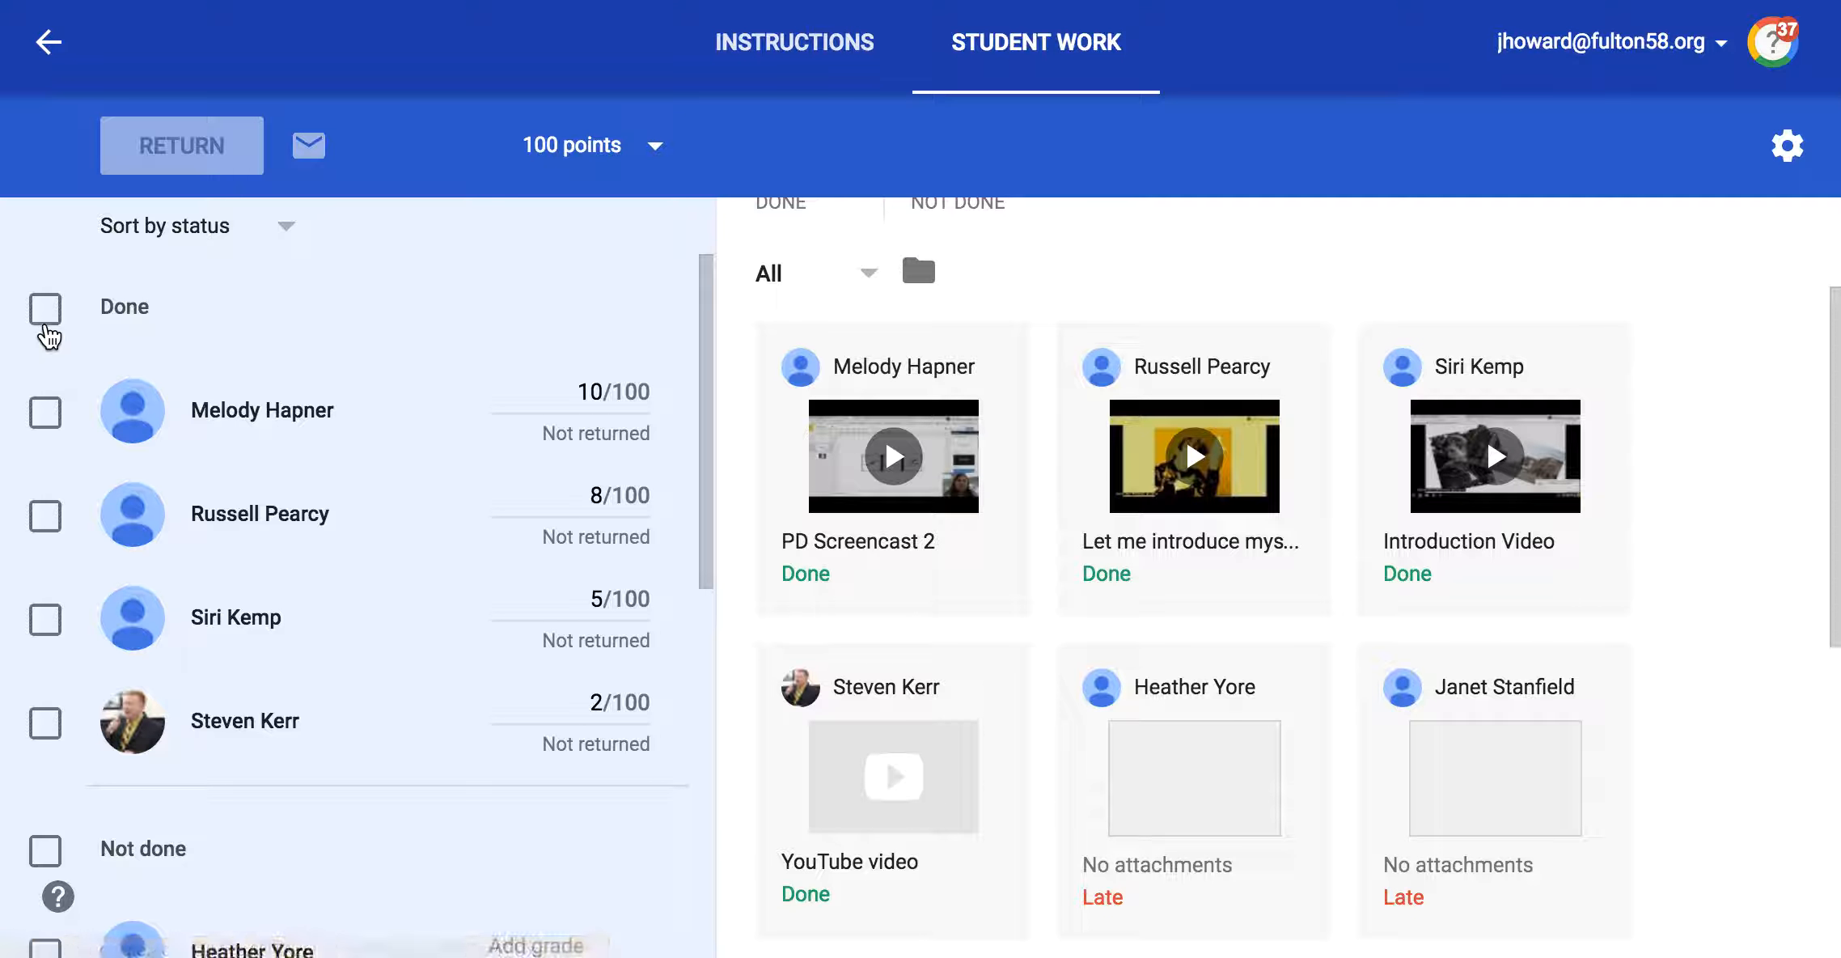
pyautogui.click(48, 323)
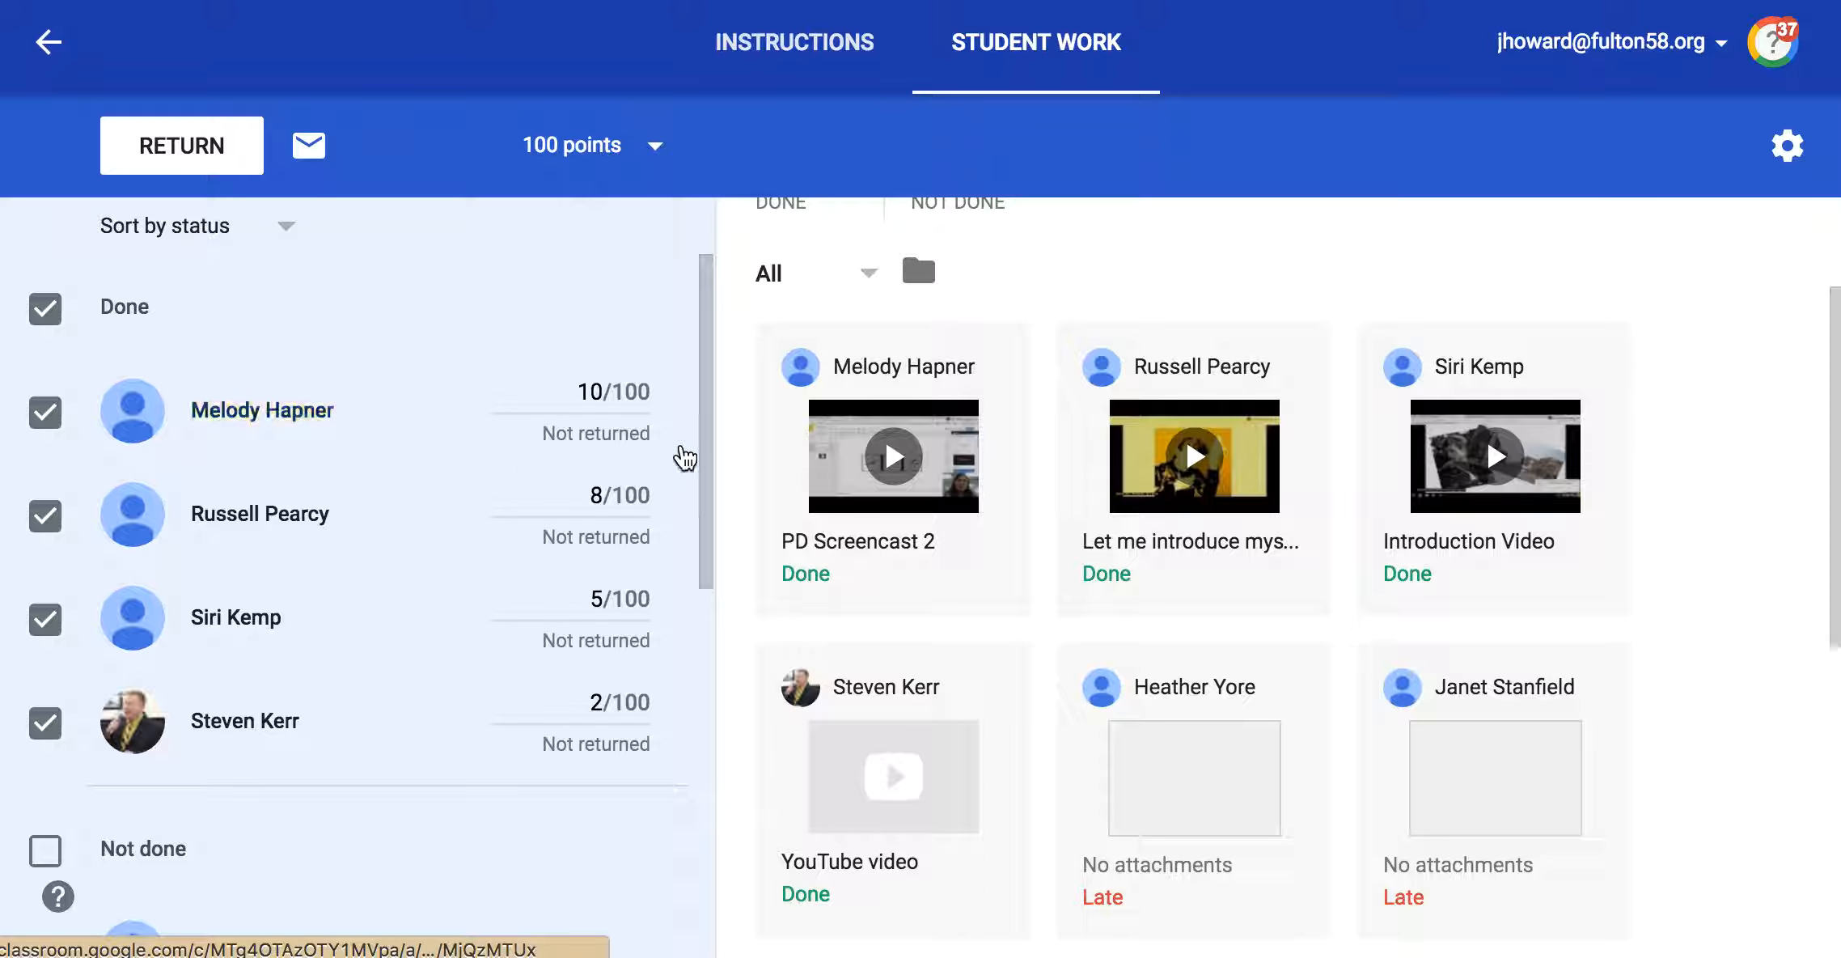
# Step: Set the assignment's total point value to 10 and confirm the update
pyautogui.click(608, 154)
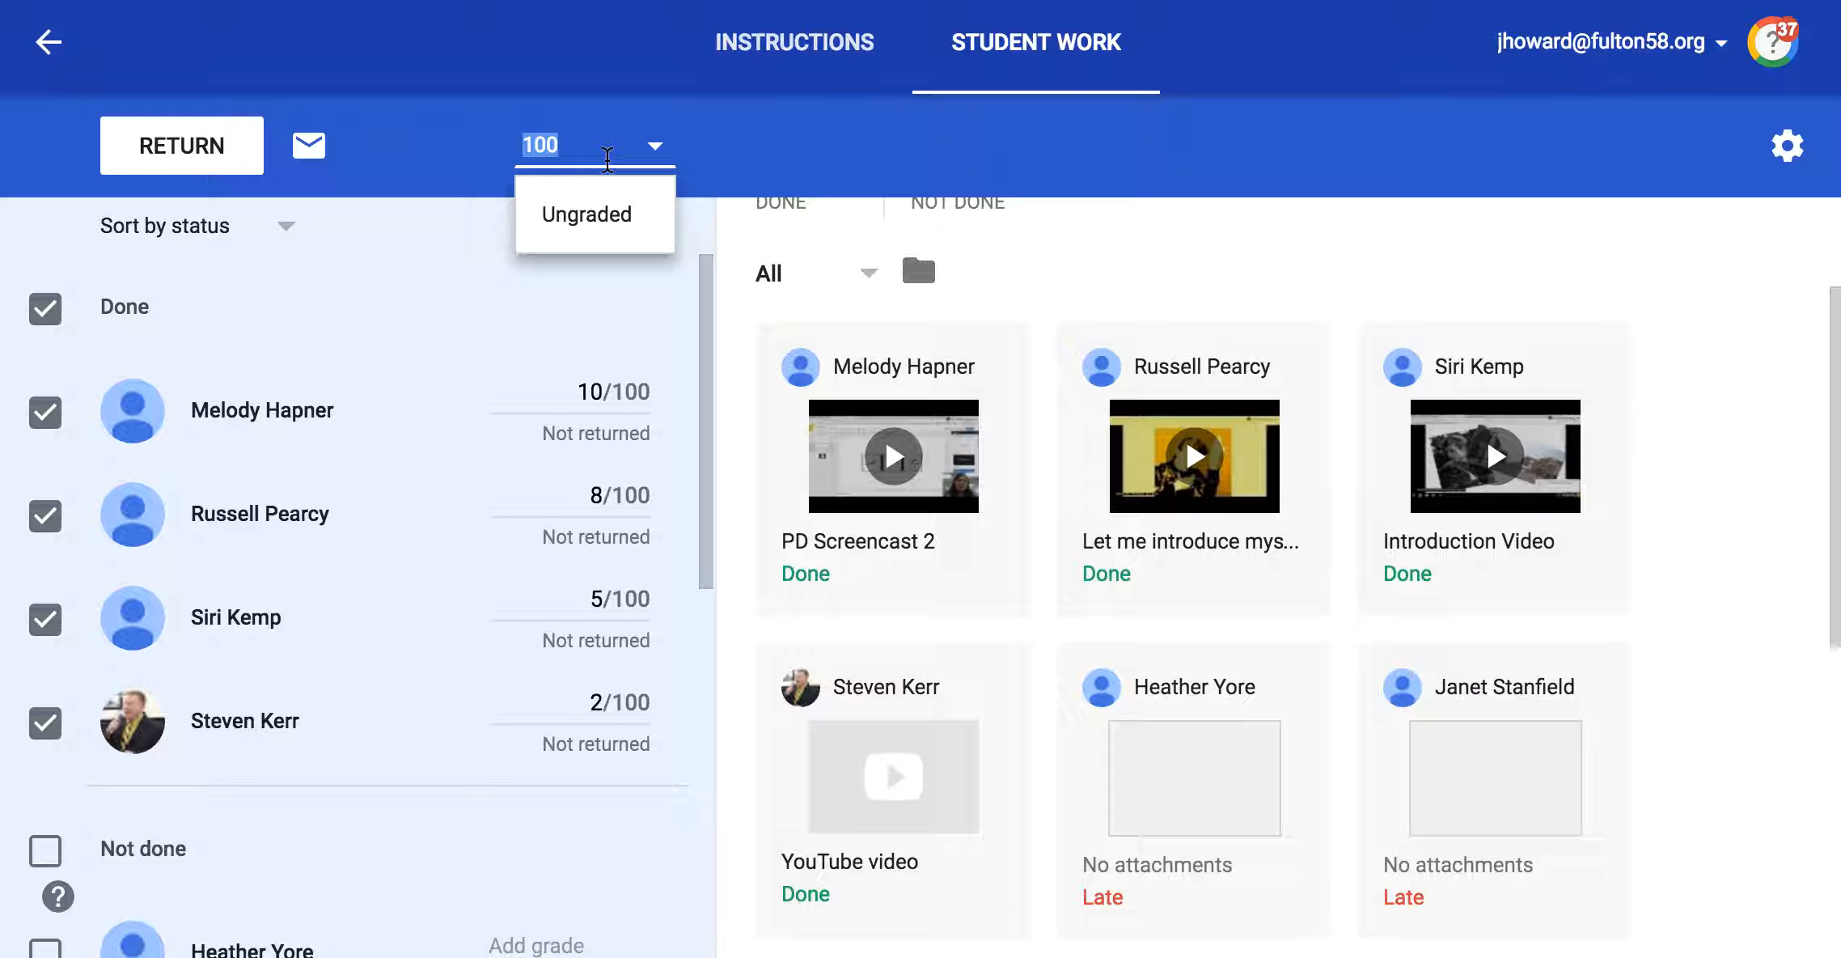
pyautogui.write('10')
pyautogui.press('Return')
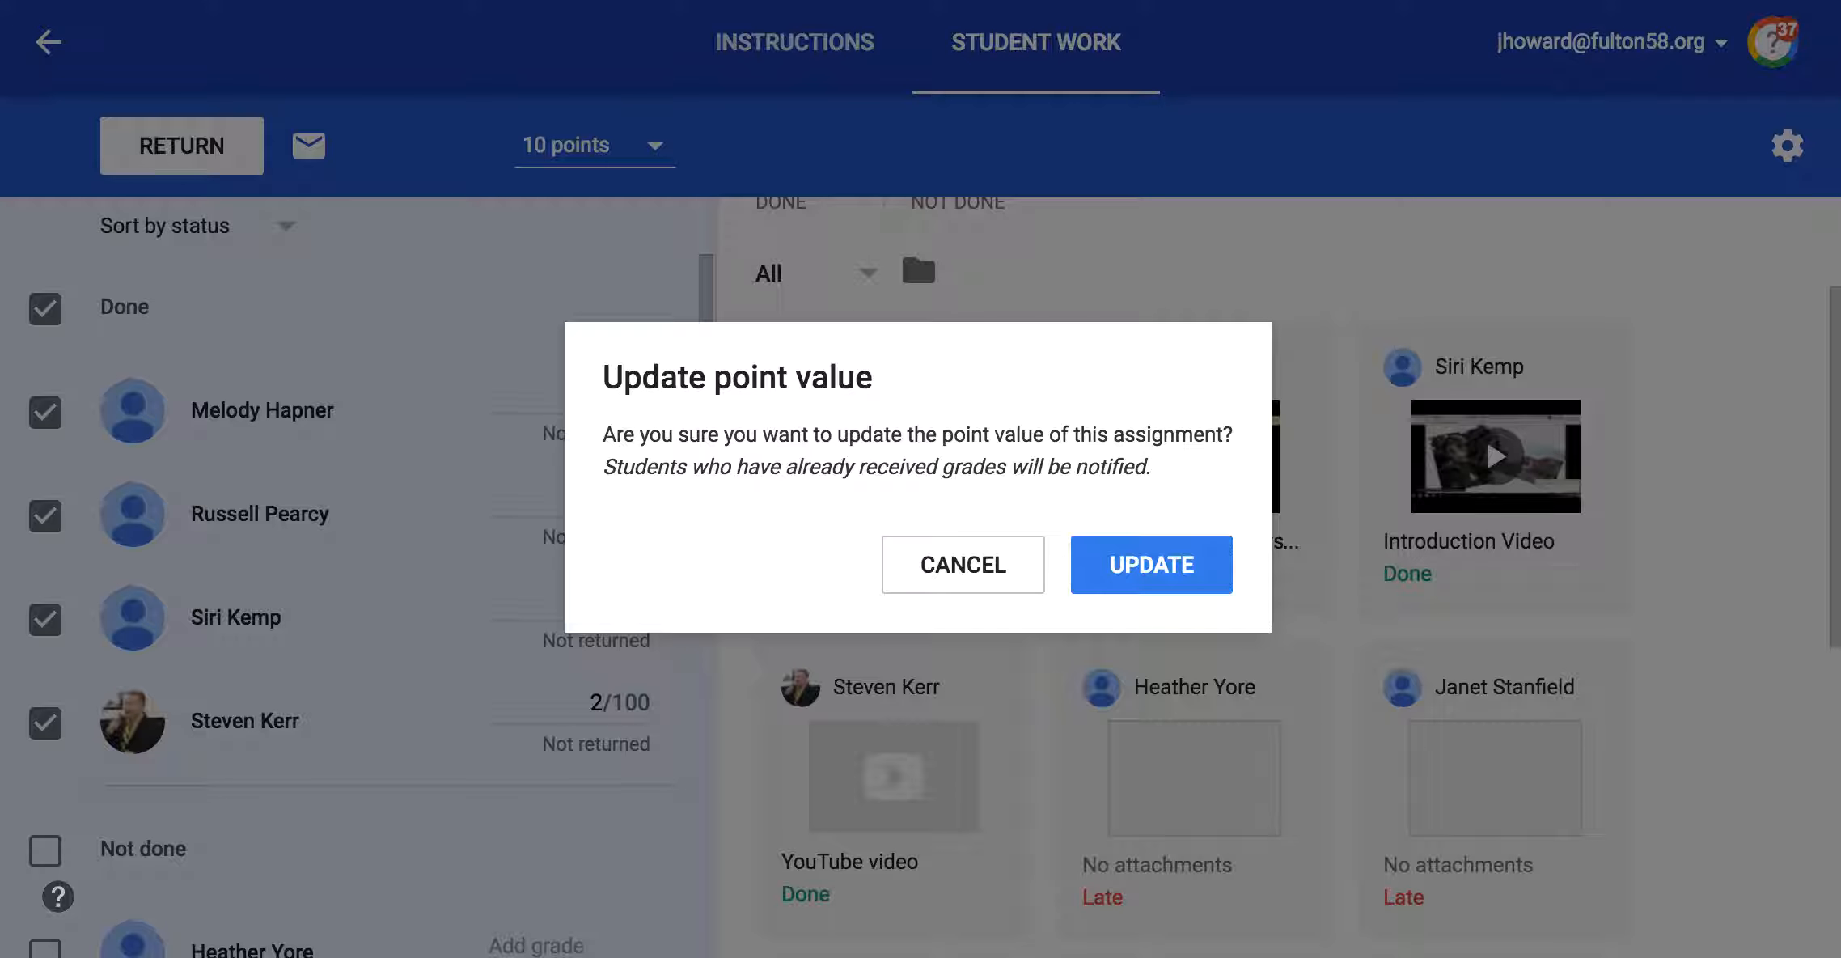
pyautogui.click(1094, 564)
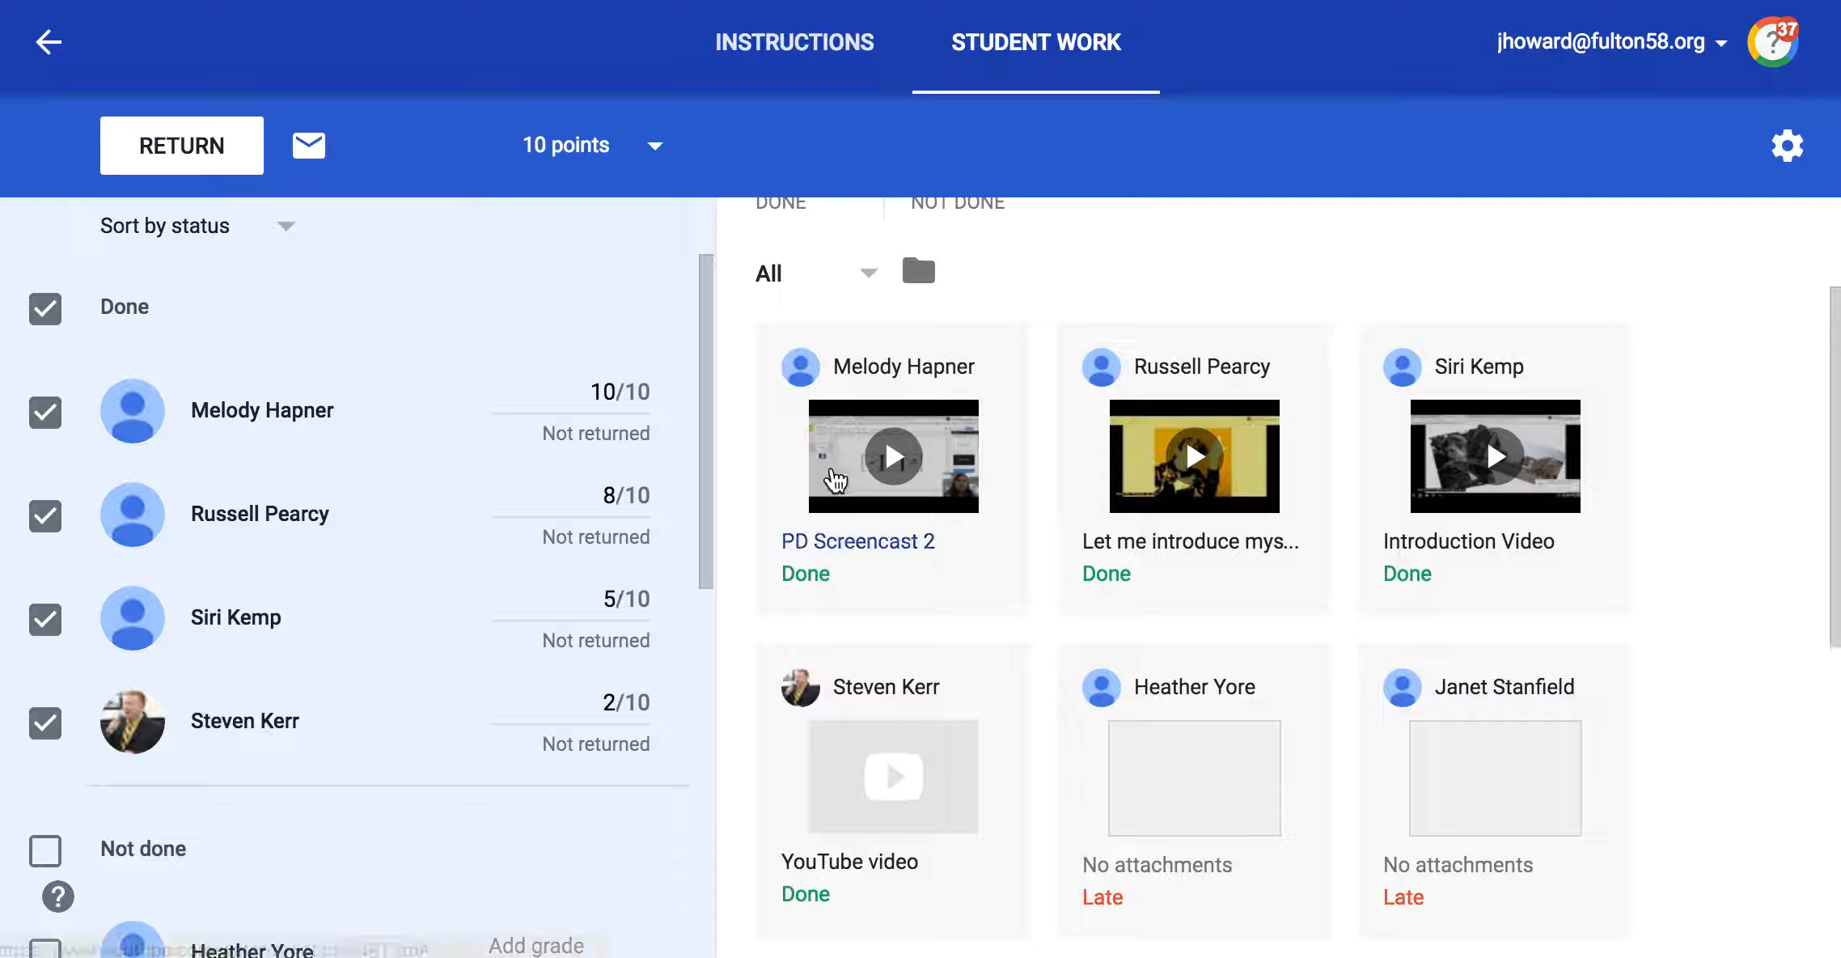
# Step: Preview the submitted Introduction Video and close the preview
pyautogui.click(1451, 509)
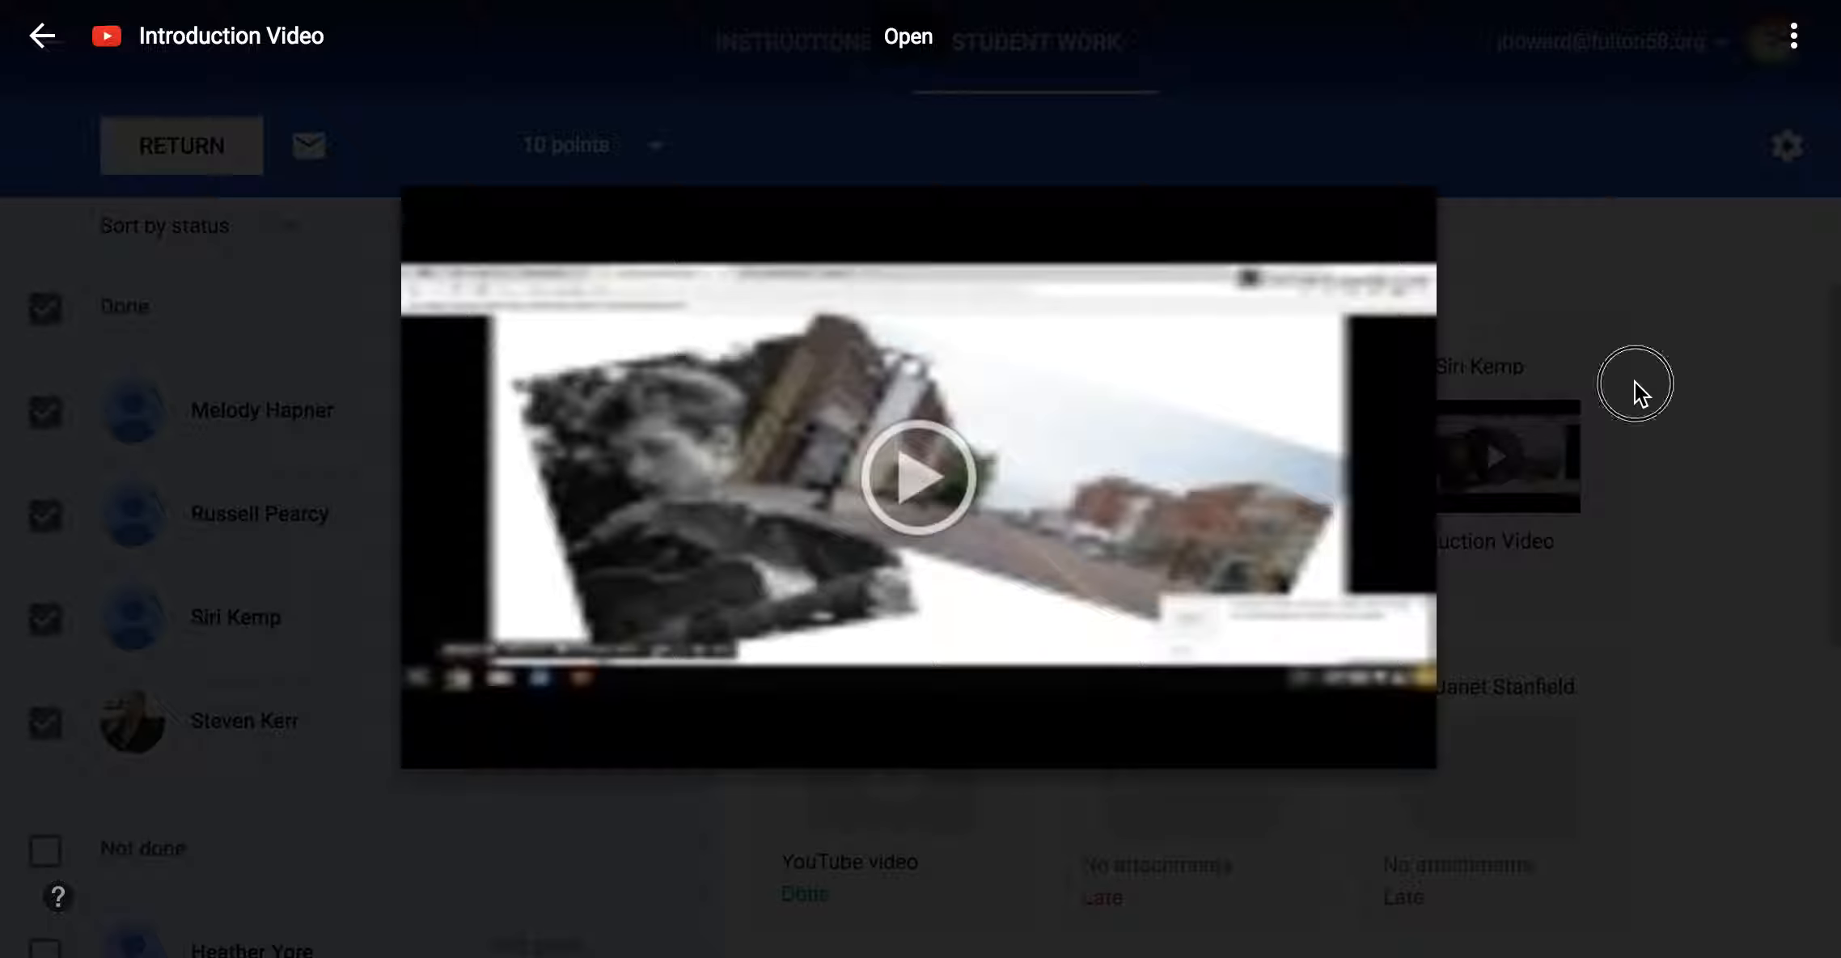
pyautogui.click(1634, 383)
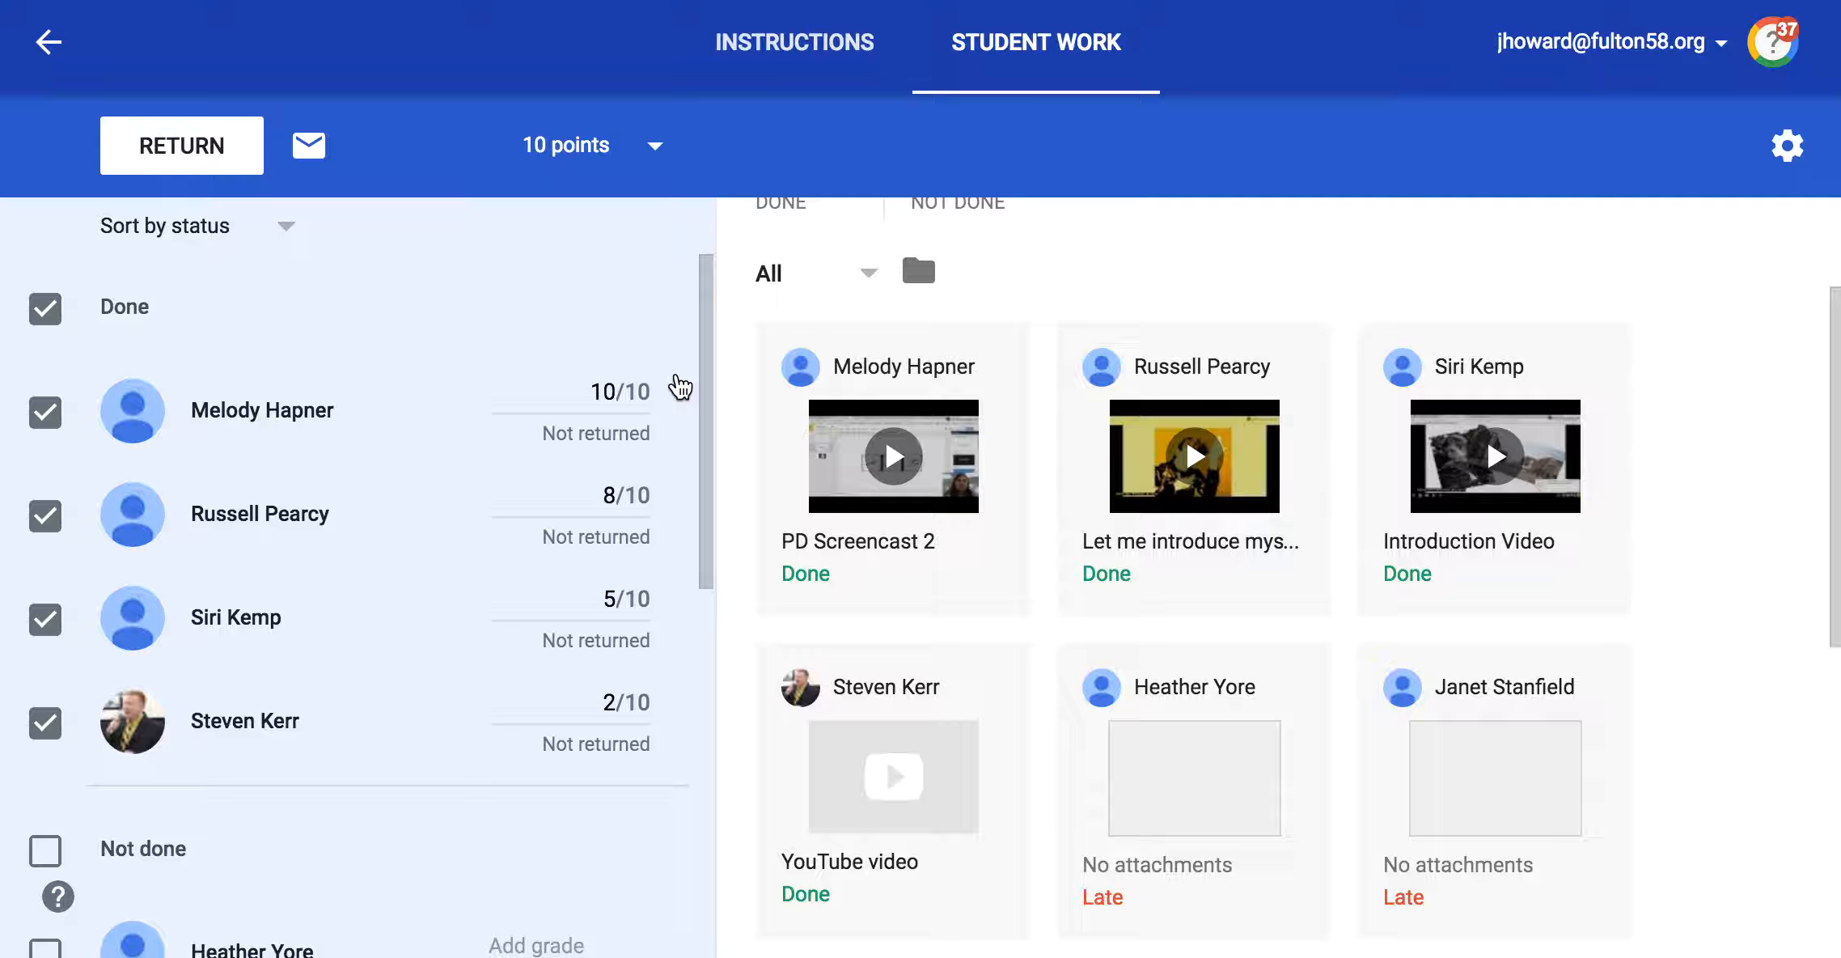
# Step: Deselect all the Done students, then select only the one graded 2/10
pyautogui.click(45, 516)
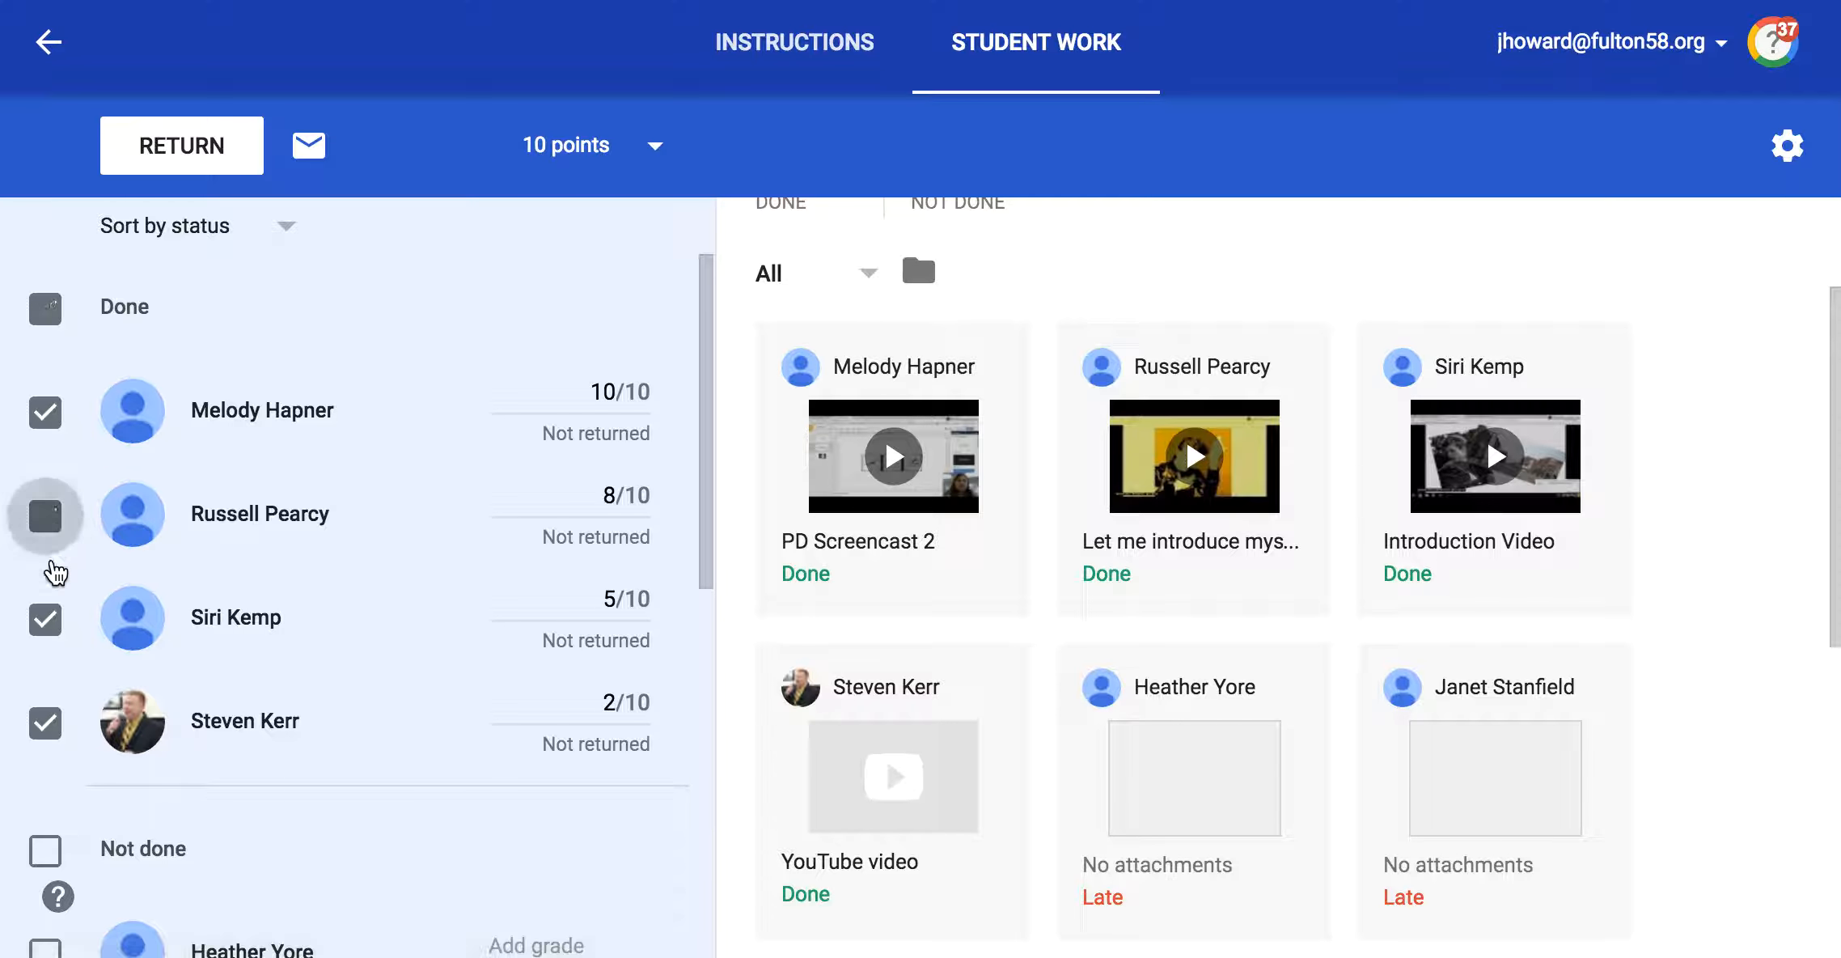
pyautogui.click(47, 620)
pyautogui.click(45, 722)
pyautogui.click(45, 412)
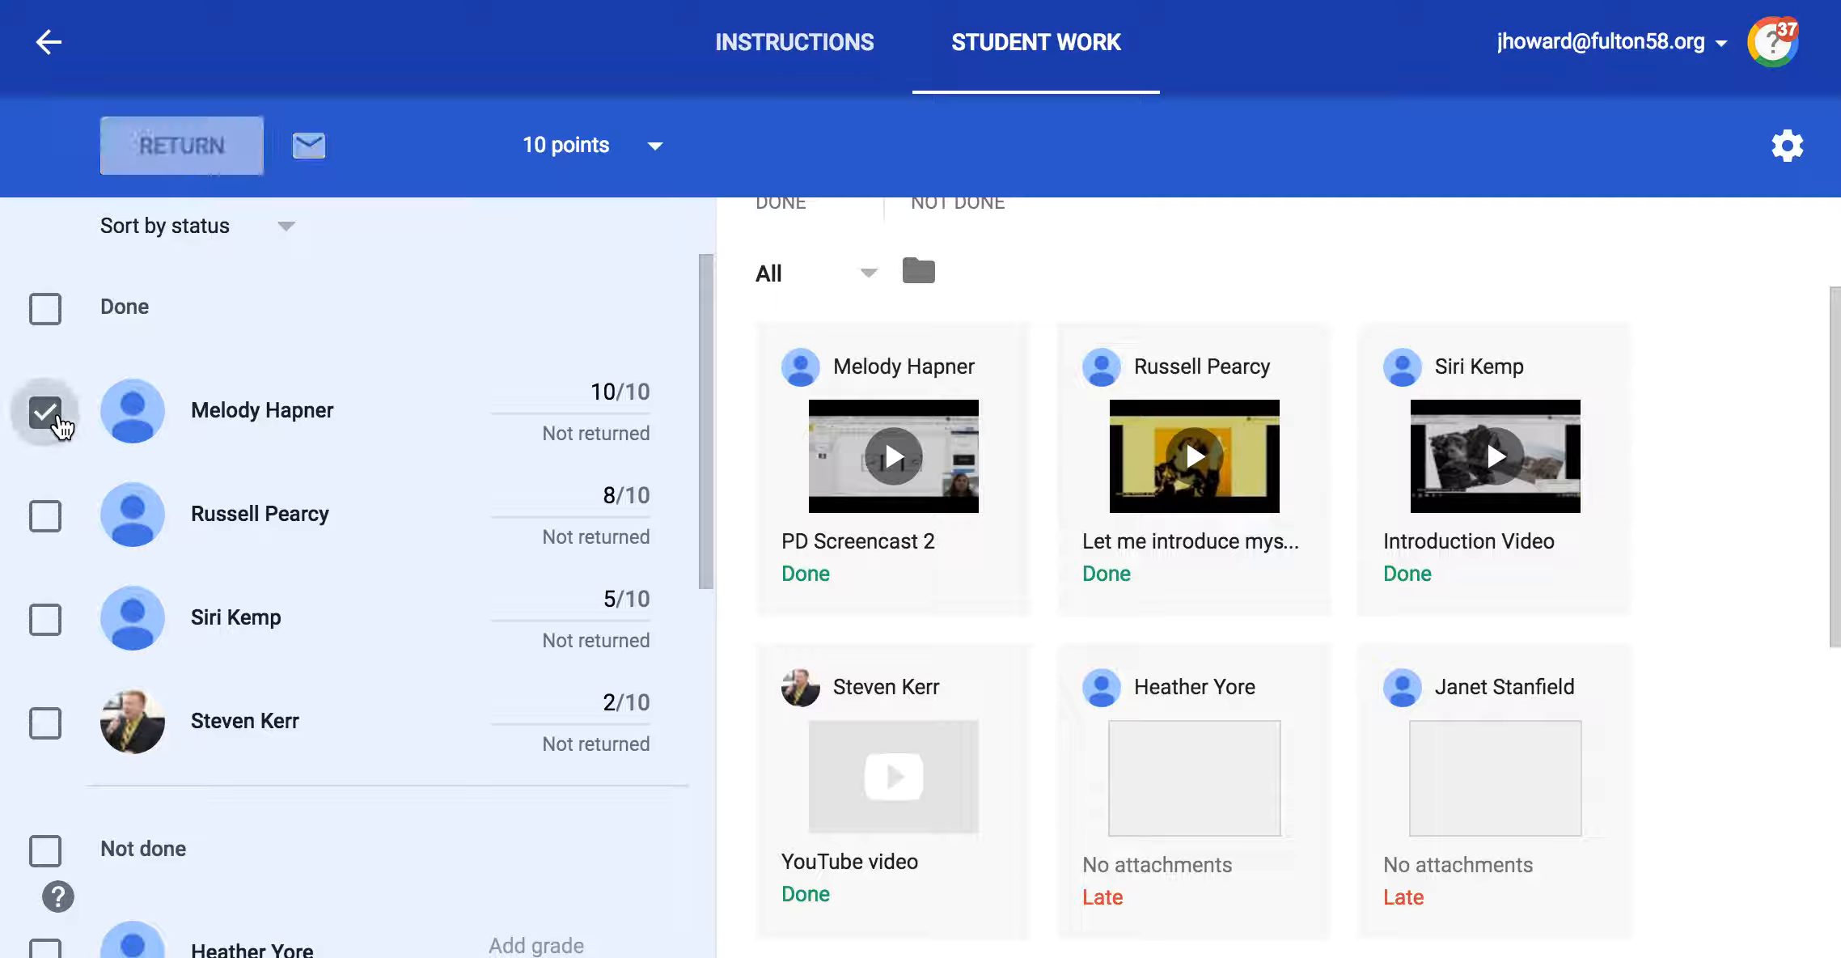
pyautogui.click(45, 723)
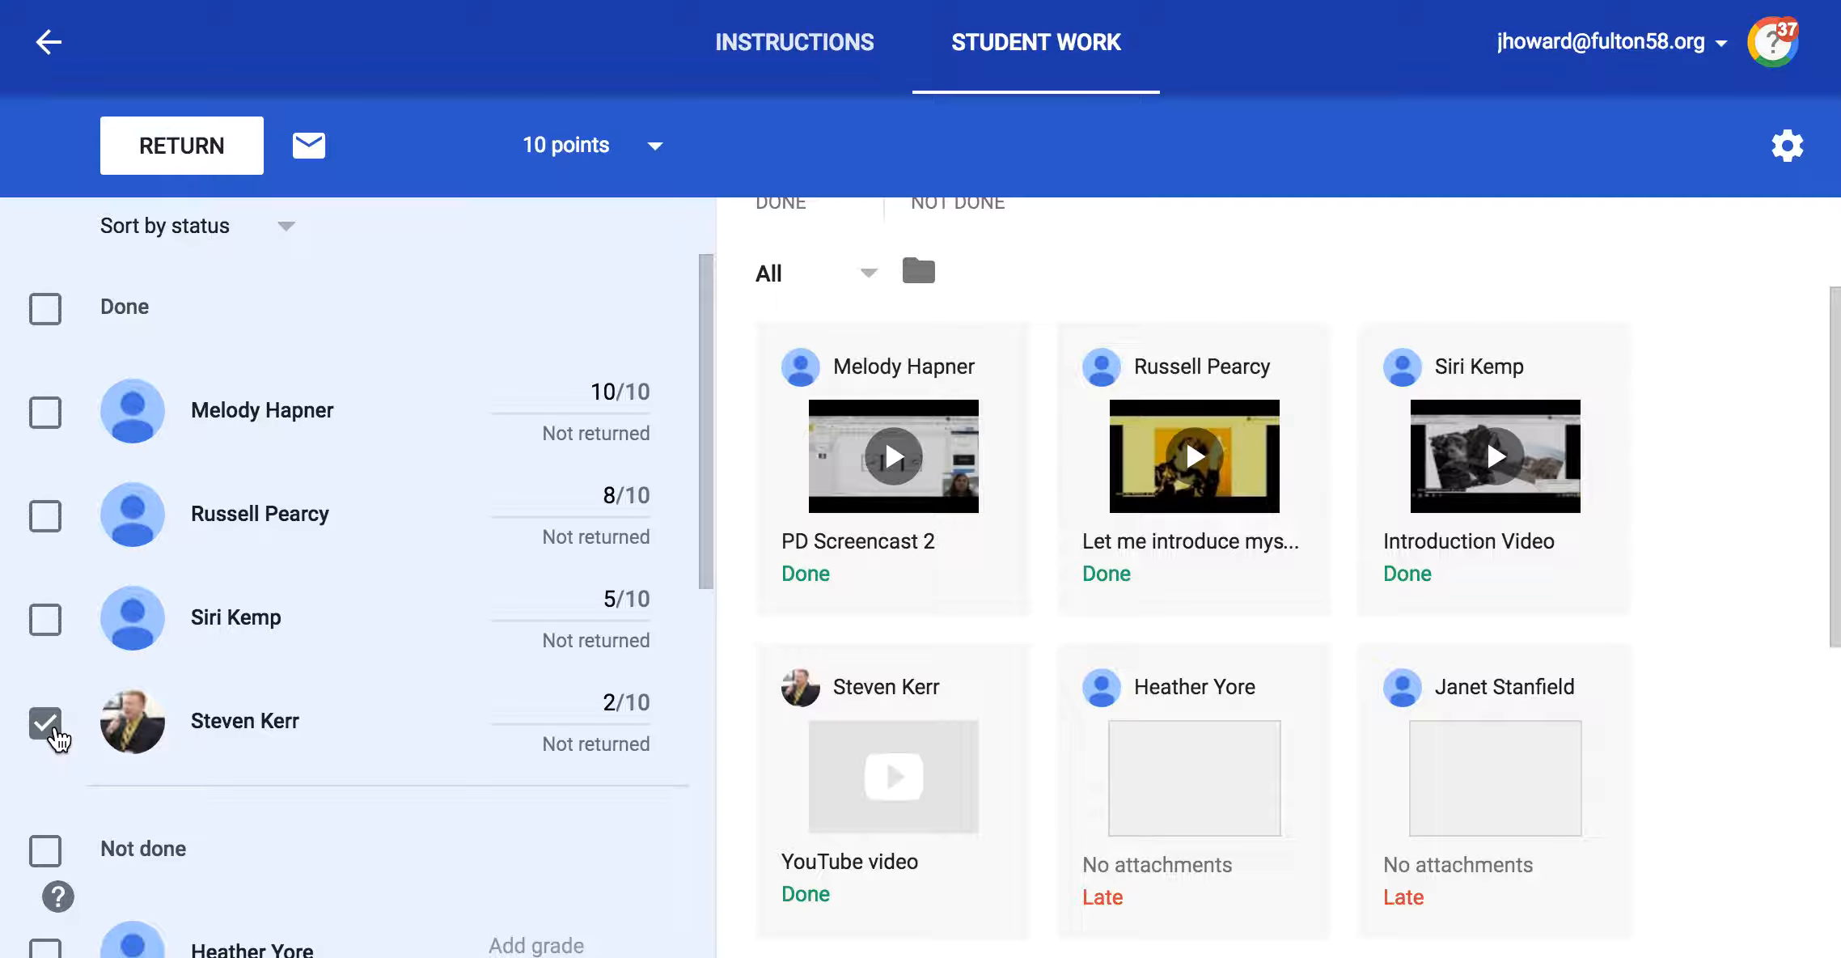
# Step: Try to return the selected student's work with the private comment "You tried very hard but you need more work on some of the specific details."
pyautogui.click(198, 148)
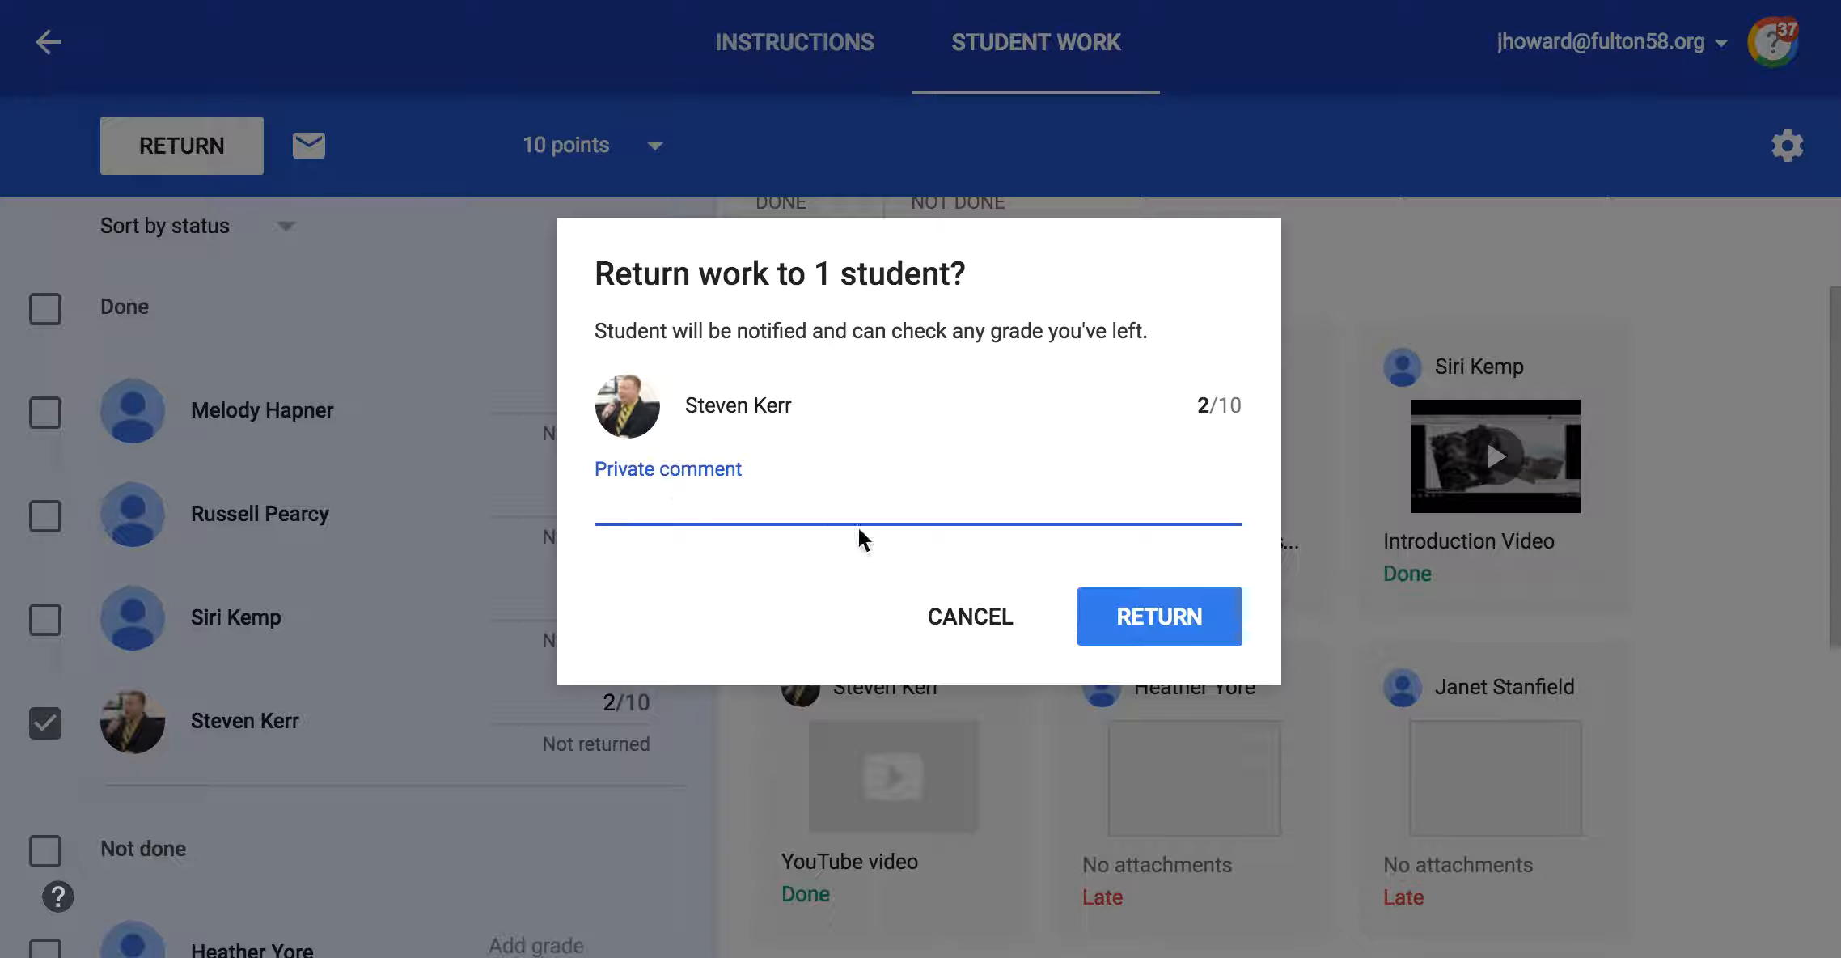
pyautogui.write('You tried very har')
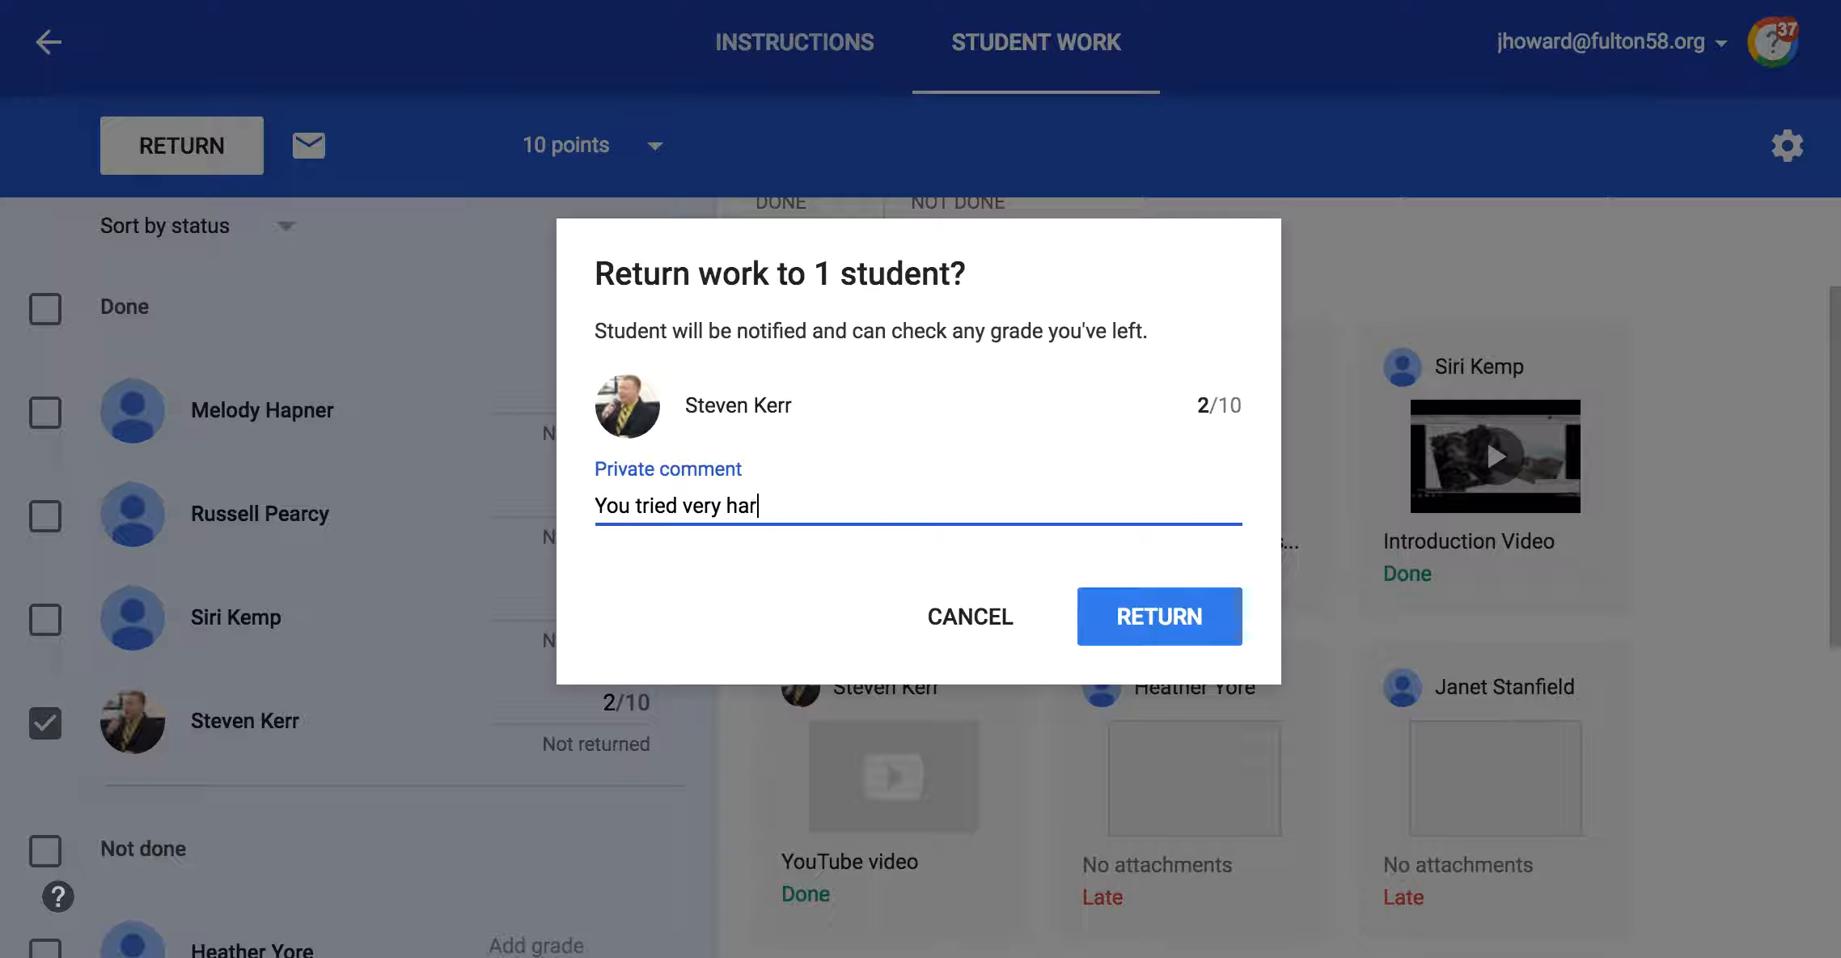
pyautogui.write('d but you need more')
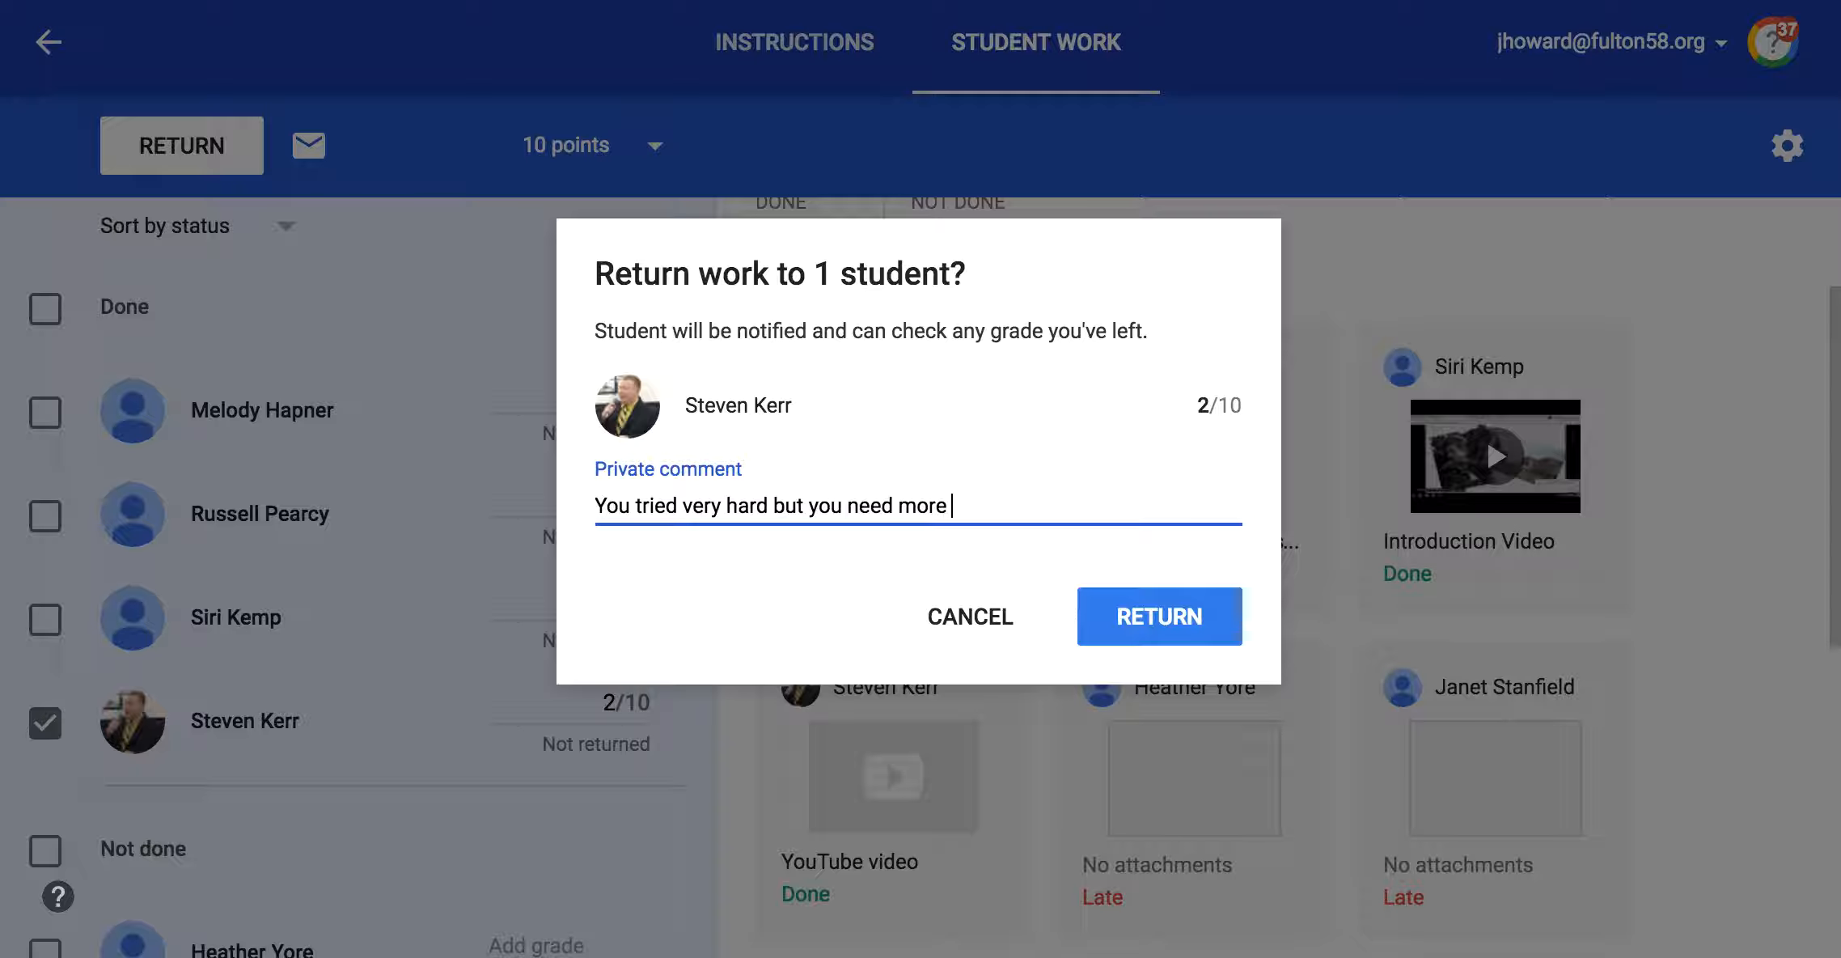
pyautogui.write(' work on some of the ')
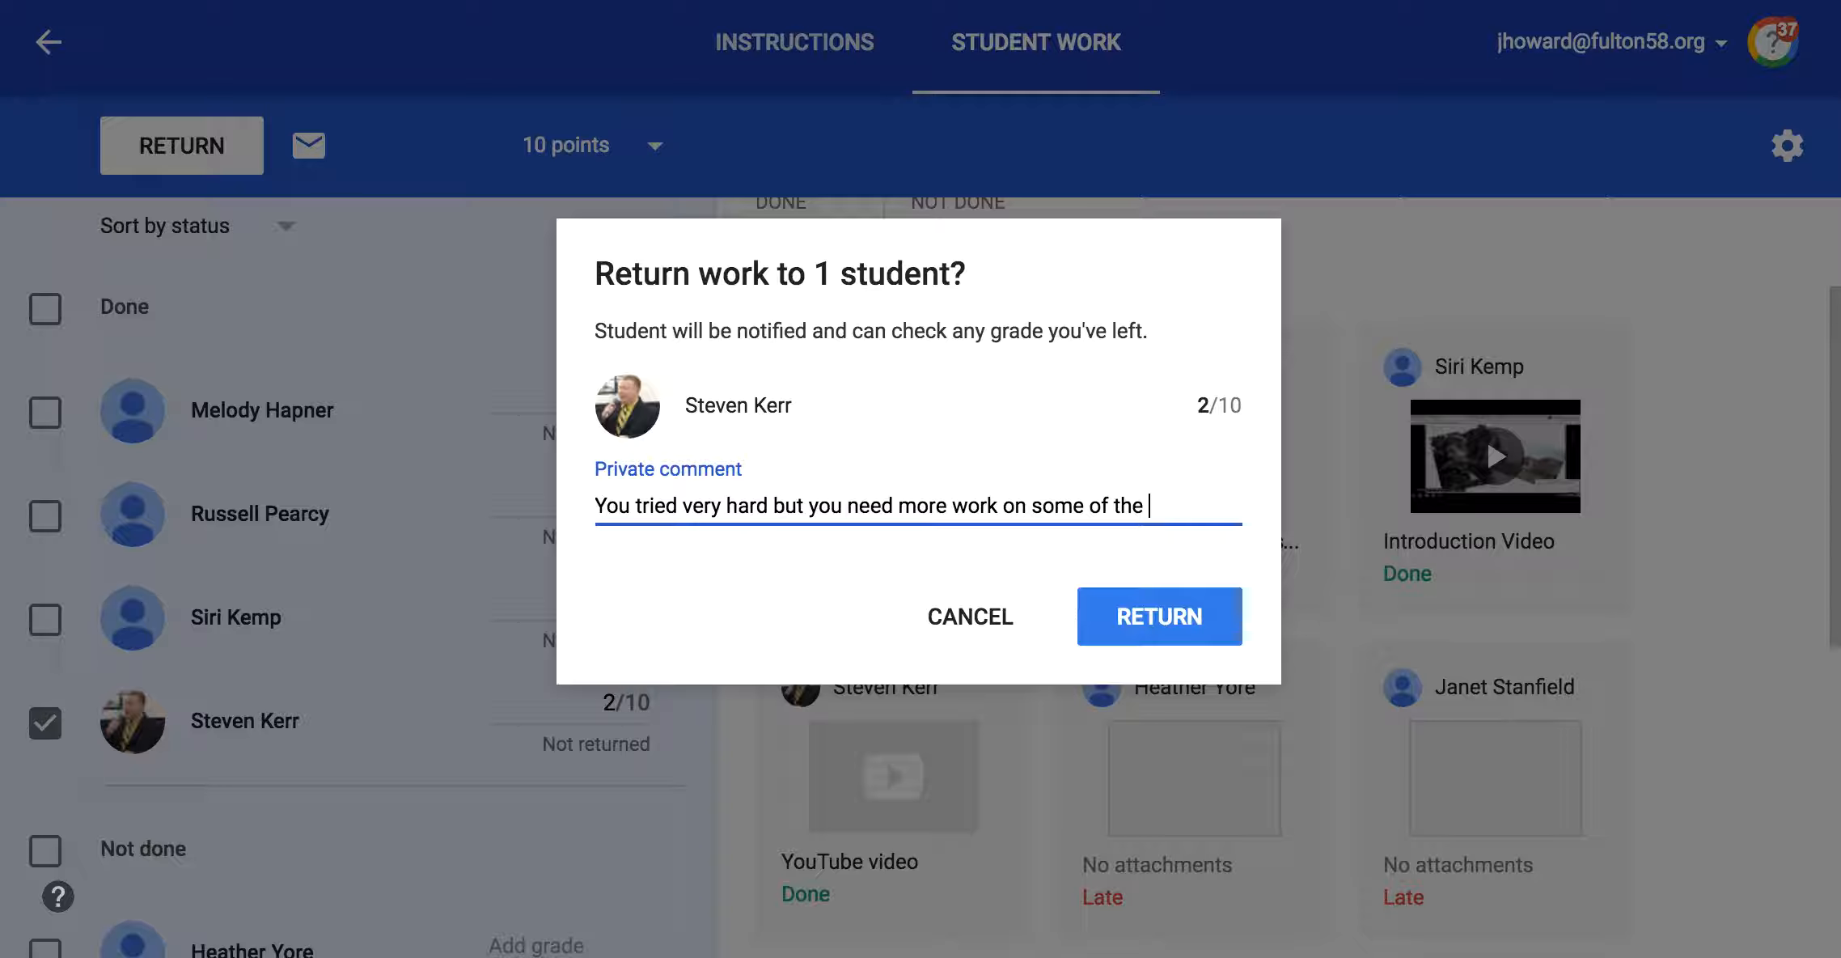
pyautogui.write('specific details.')
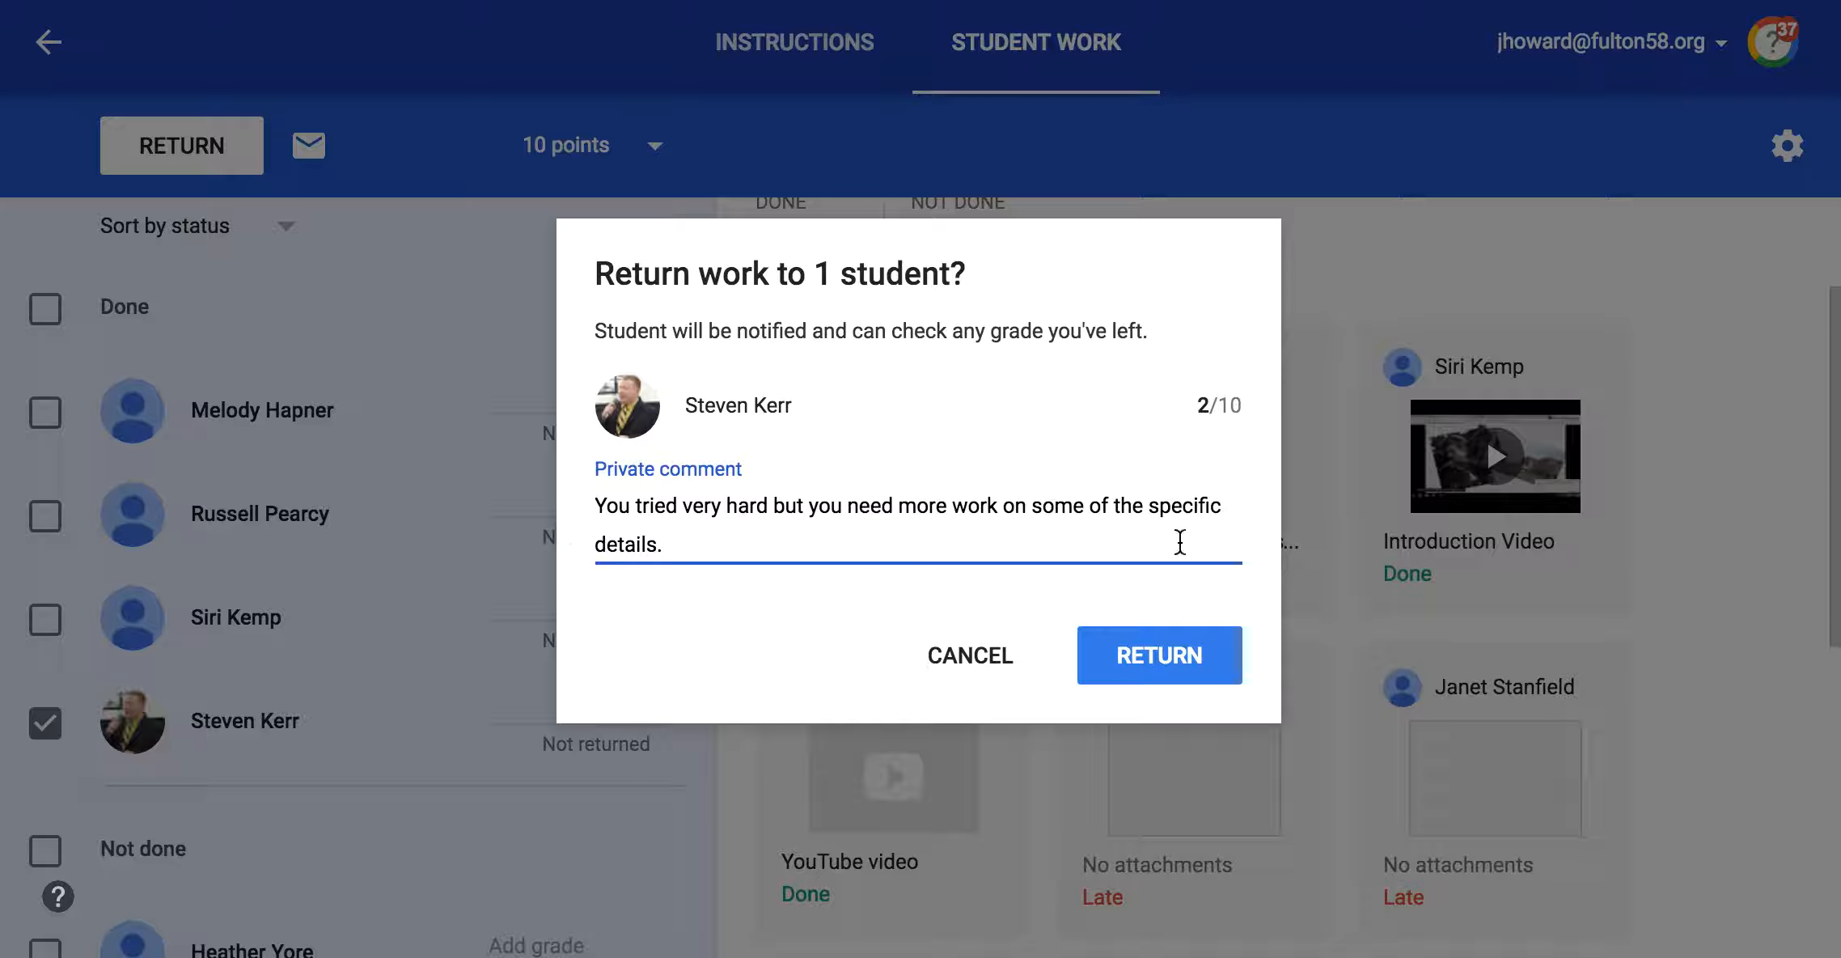
pyautogui.click(1051, 649)
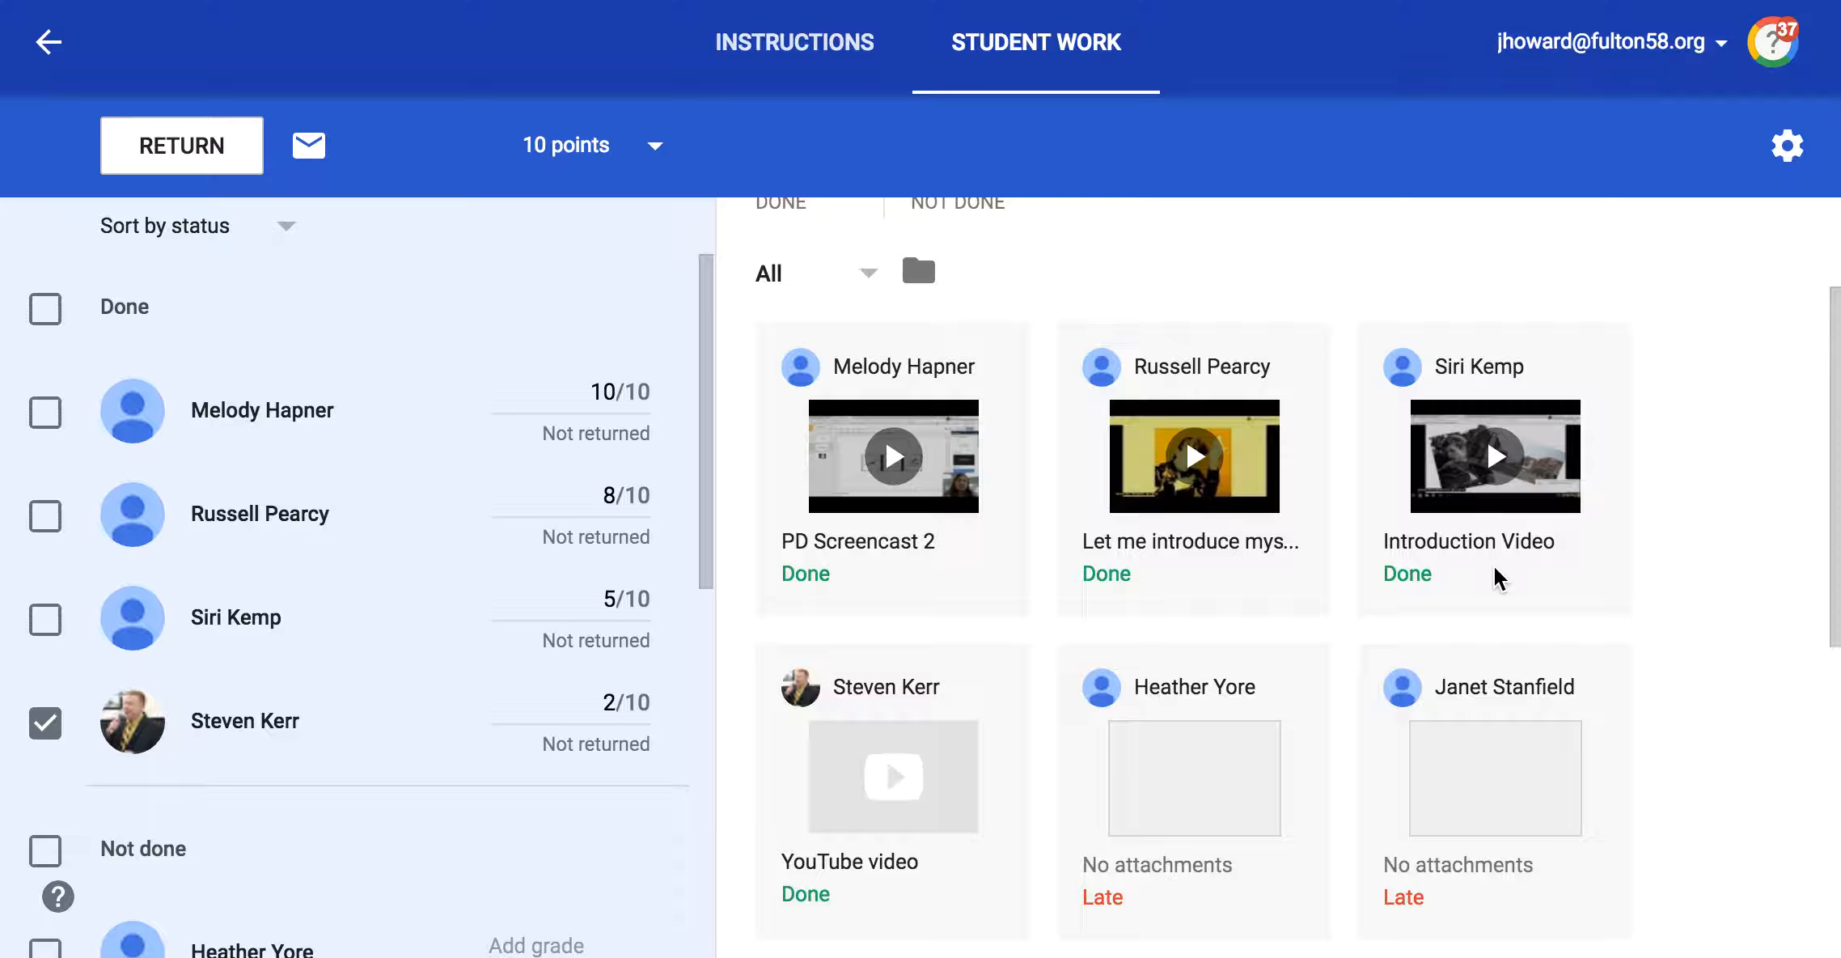
# Step: Select all Done students and try to change the assignment's point value to 267, cancelling the update
pyautogui.click(51, 307)
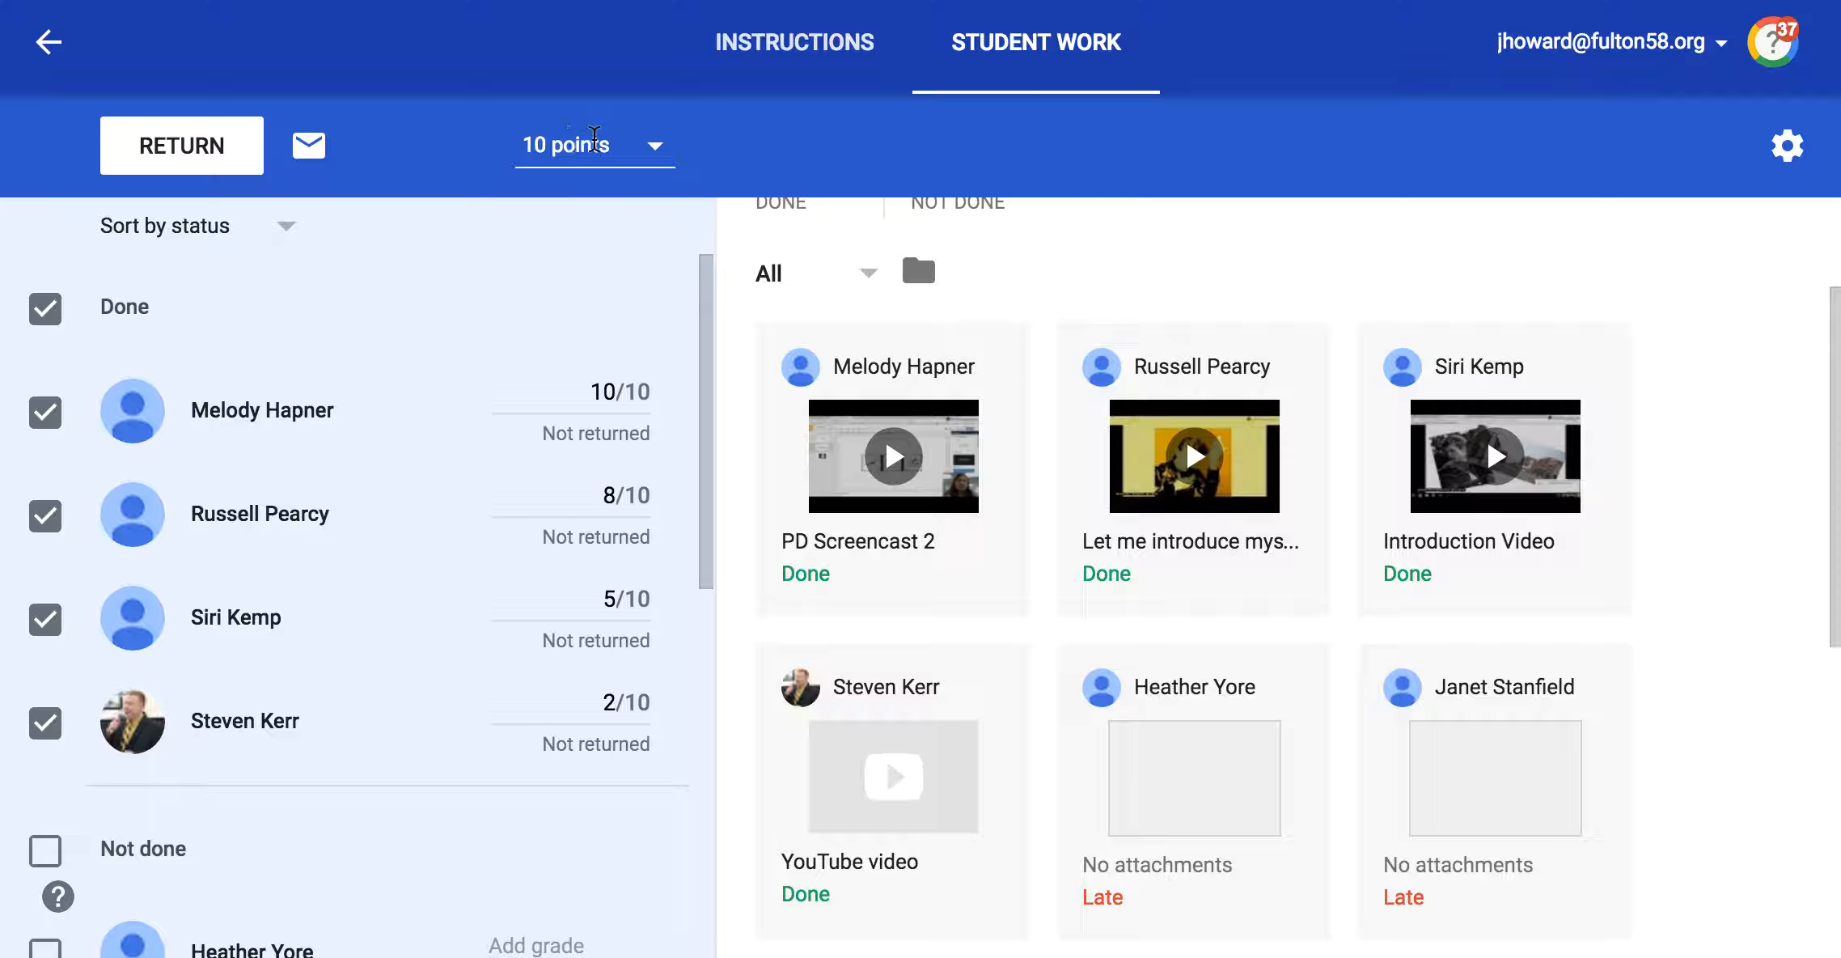
pyautogui.click(537, 148)
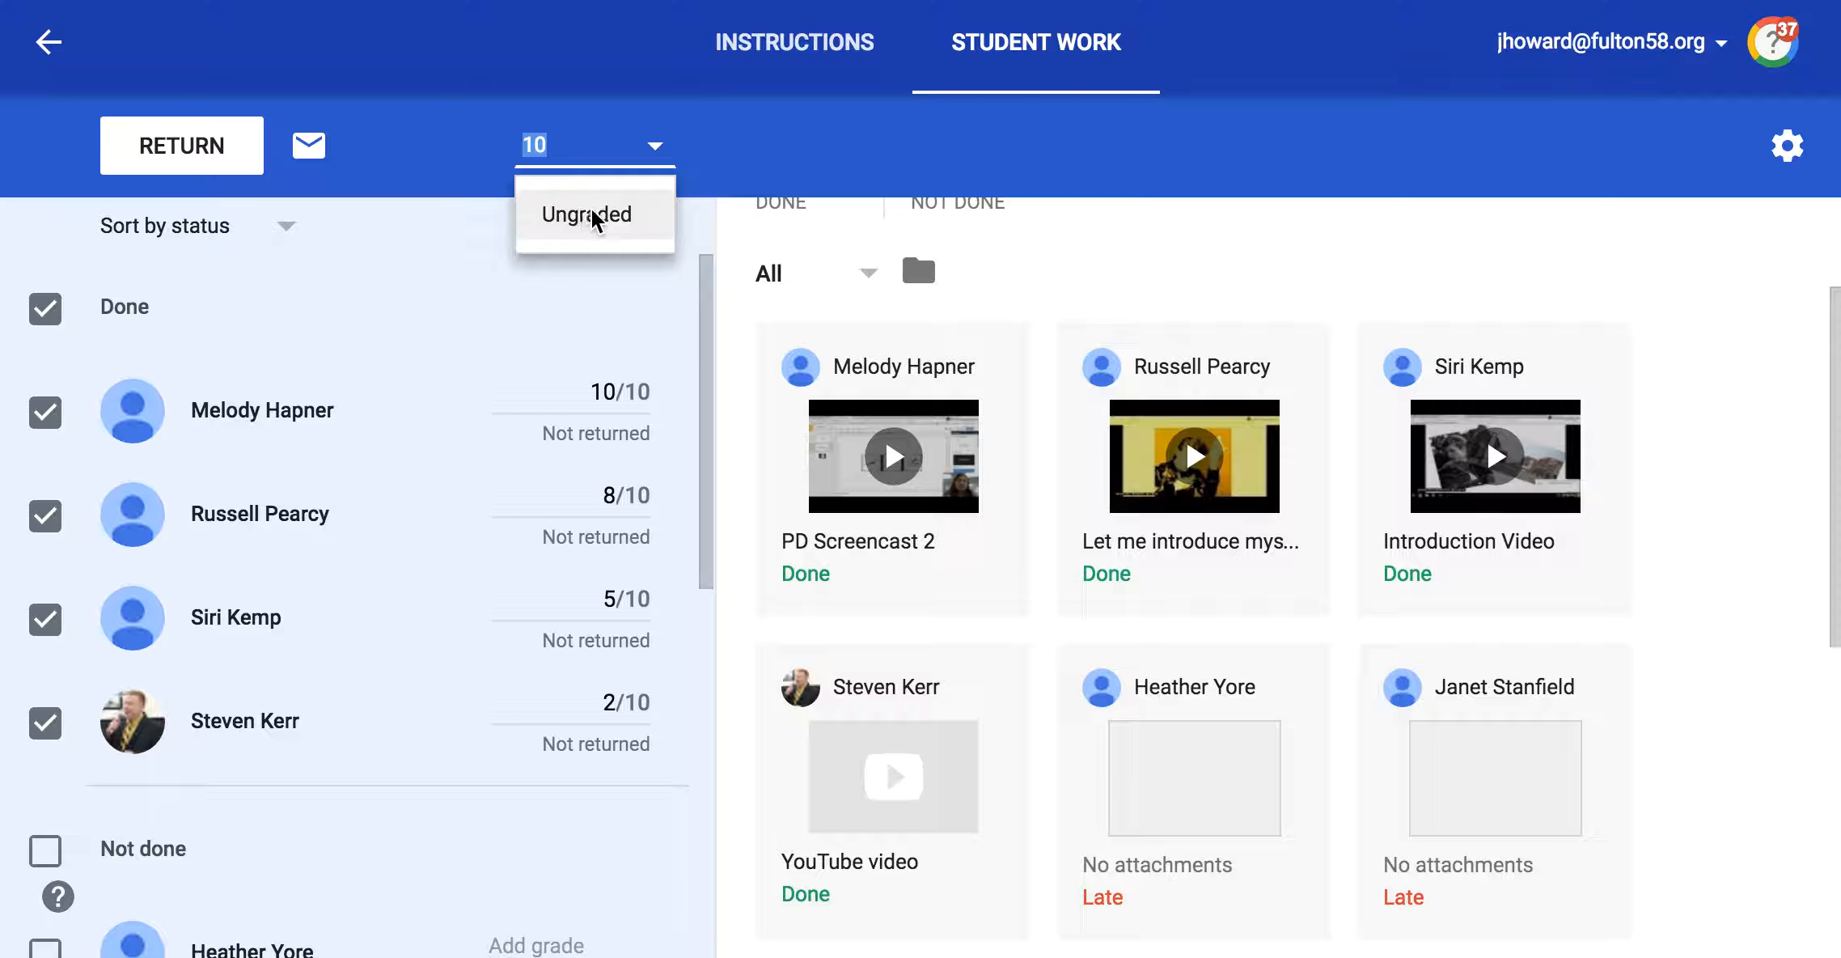
pyautogui.click(383, 301)
pyautogui.click(537, 140)
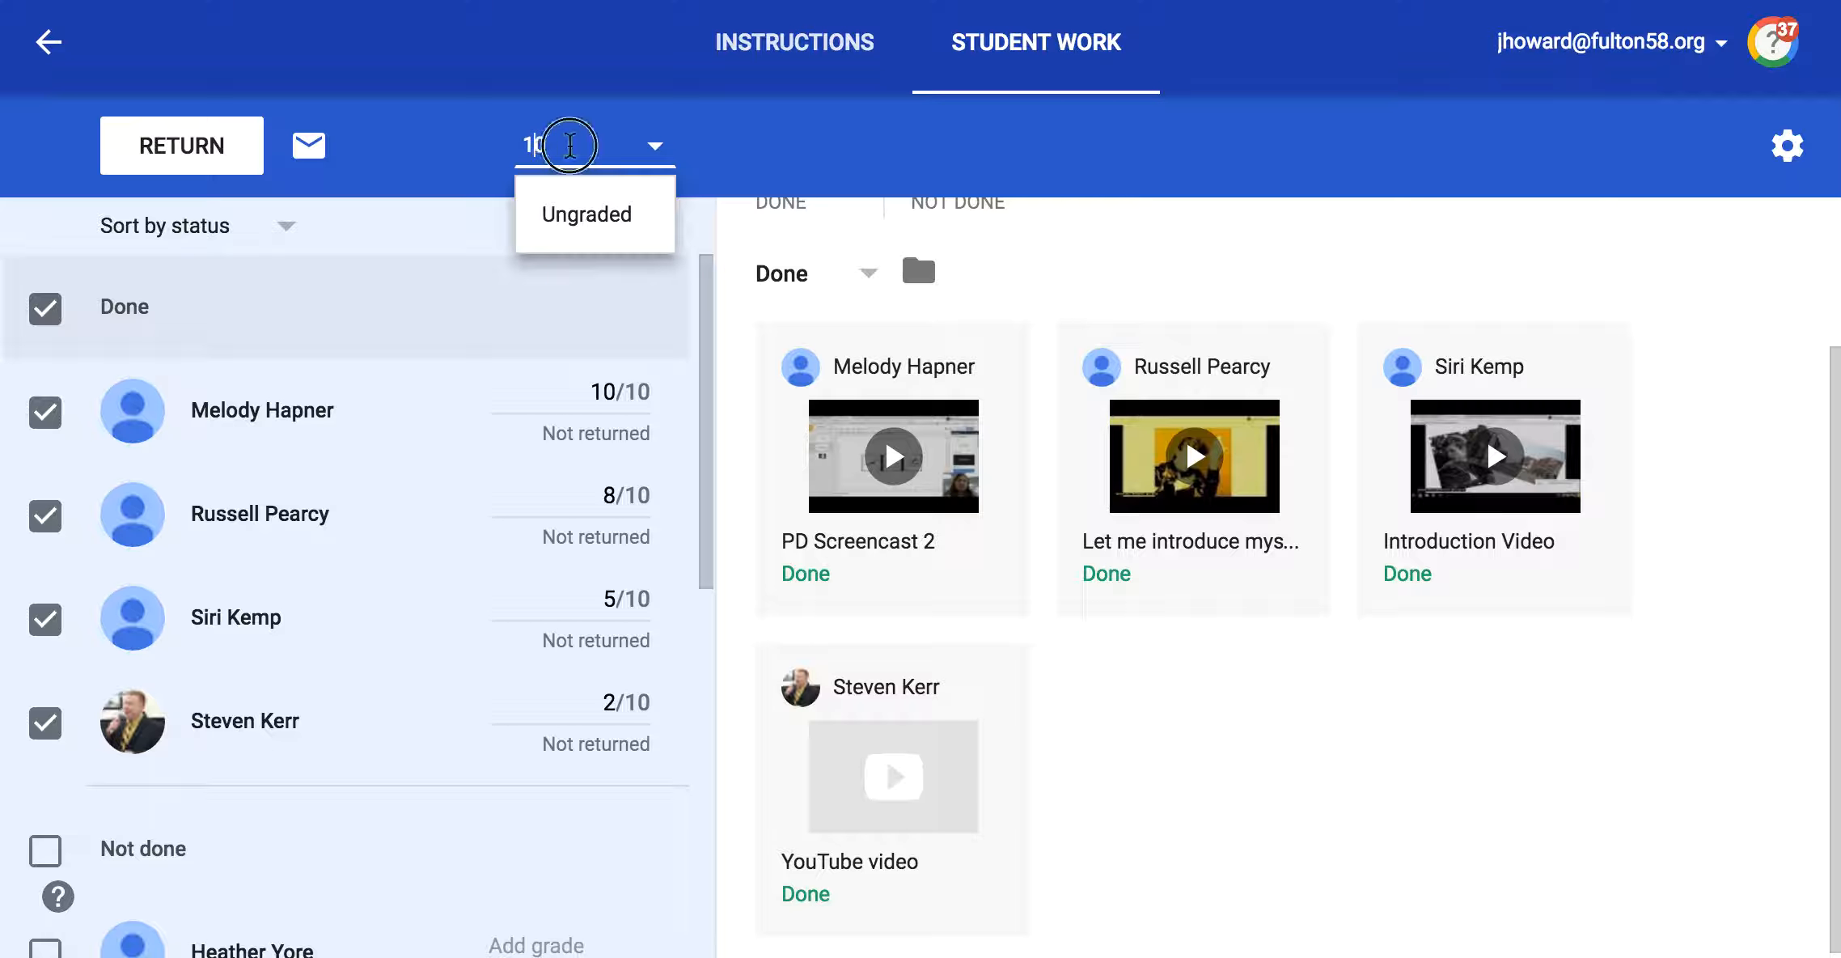
pyautogui.doubleClick(570, 146)
pyautogui.write('267')
pyautogui.press('Return')
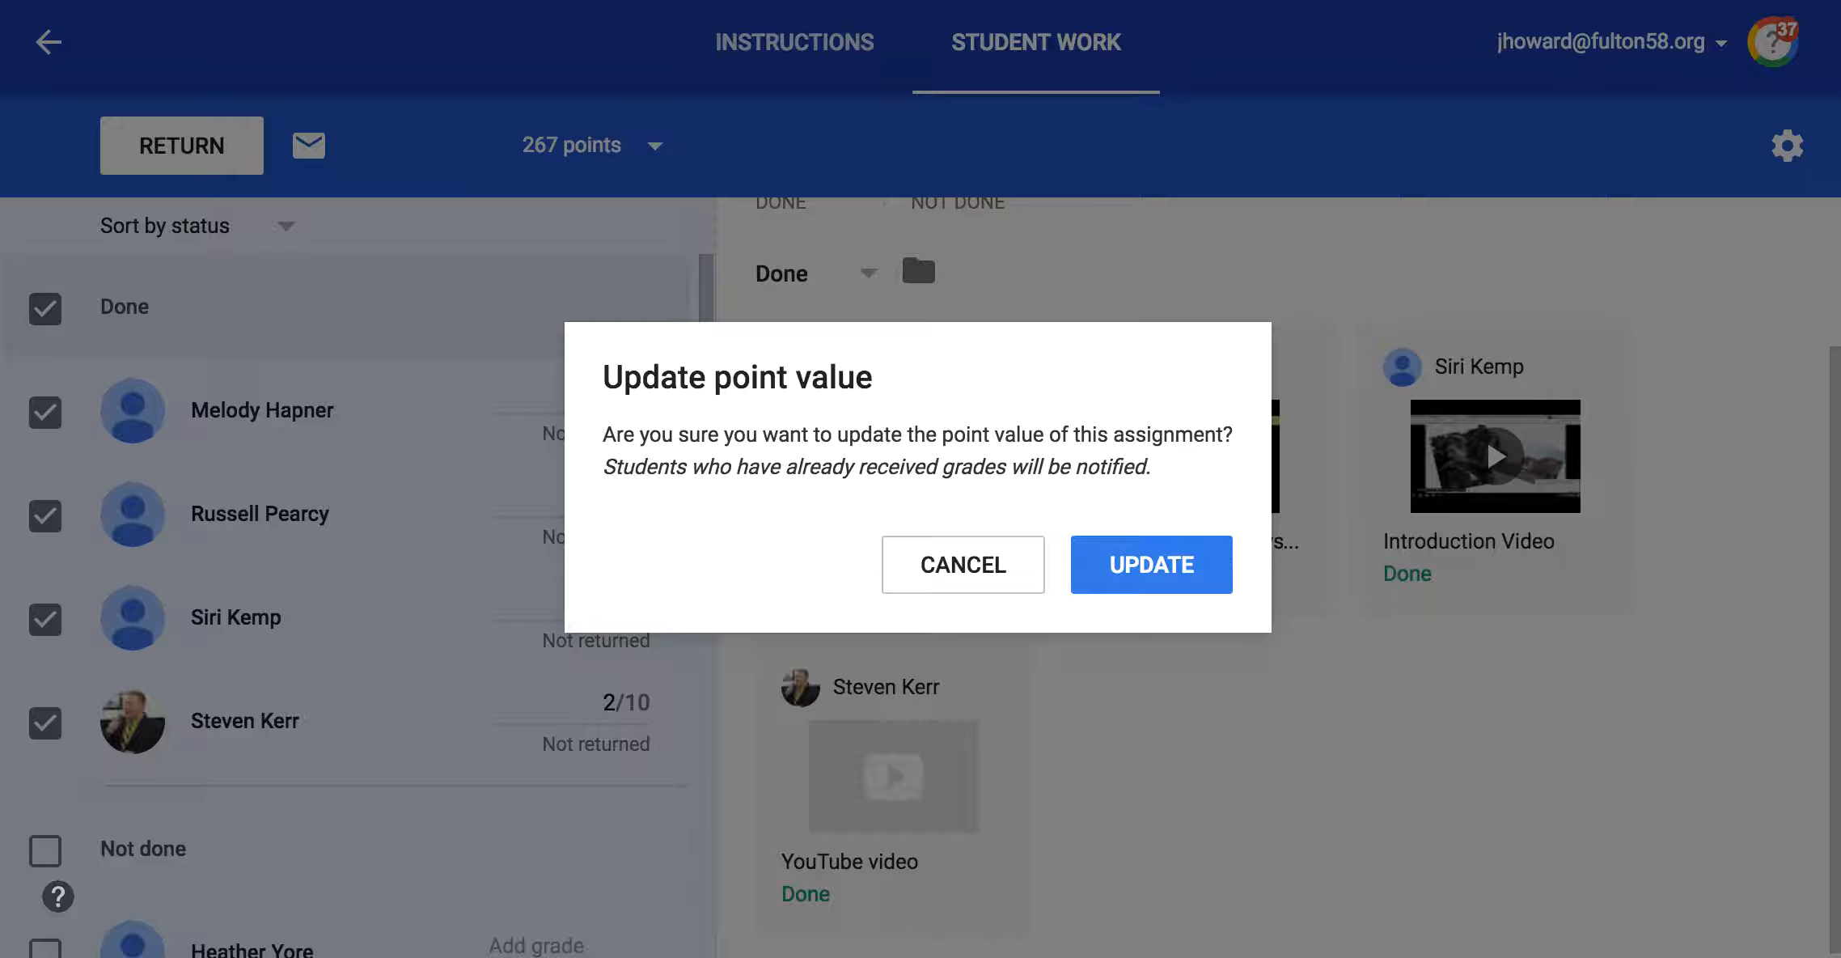
pyautogui.click(1009, 579)
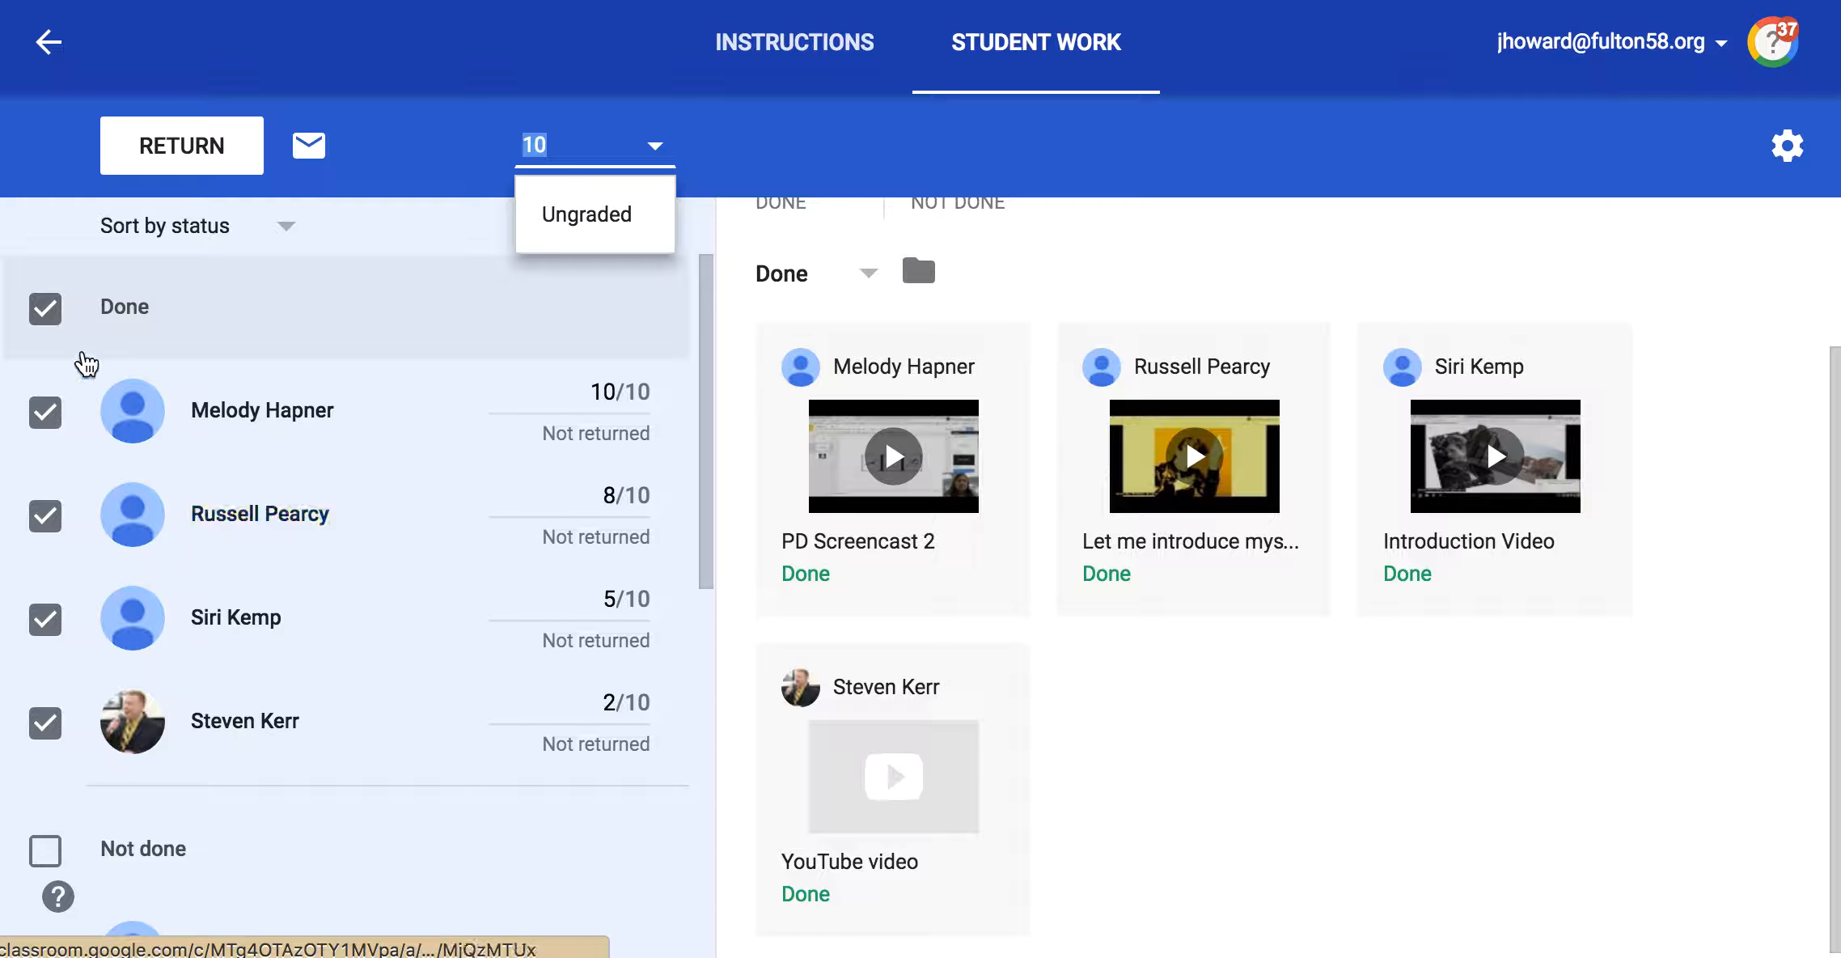
# Step: Clear the selection of the Done group and select all students in the Not done group
pyautogui.click(45, 308)
pyautogui.click(45, 308)
pyautogui.scroll(-10, 419, 628)
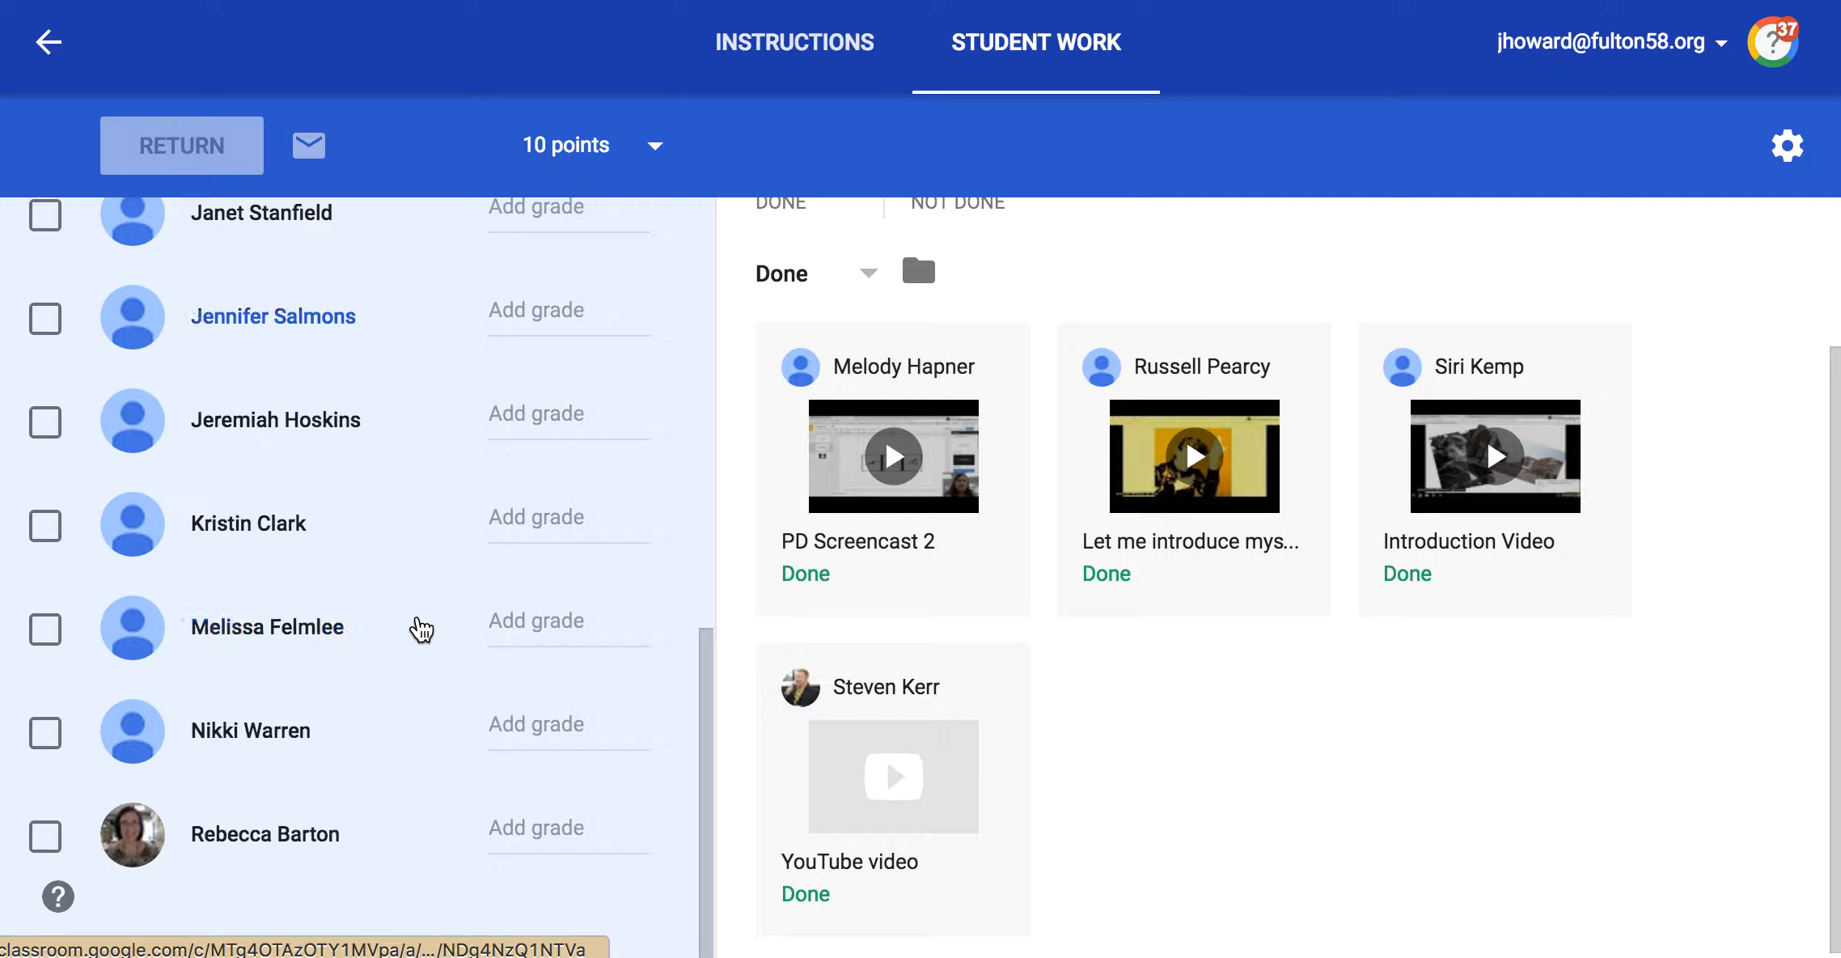
pyautogui.scroll(9, 371, 625)
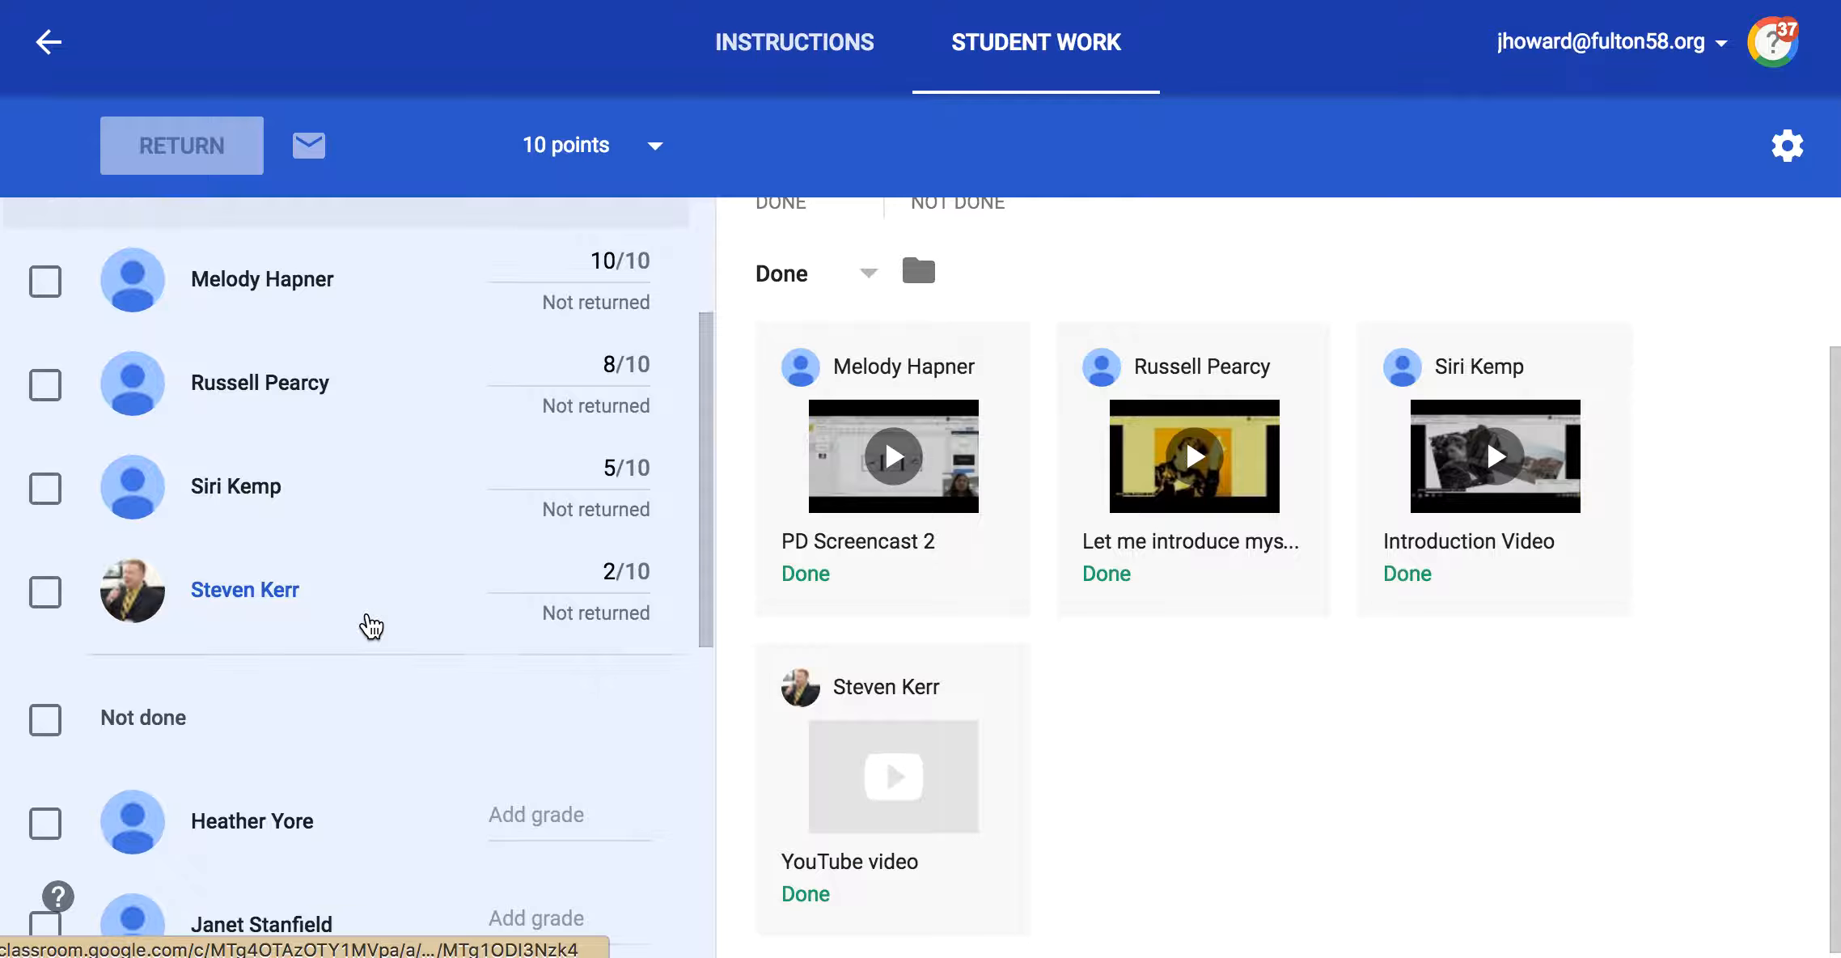
pyautogui.scroll(-5, 371, 626)
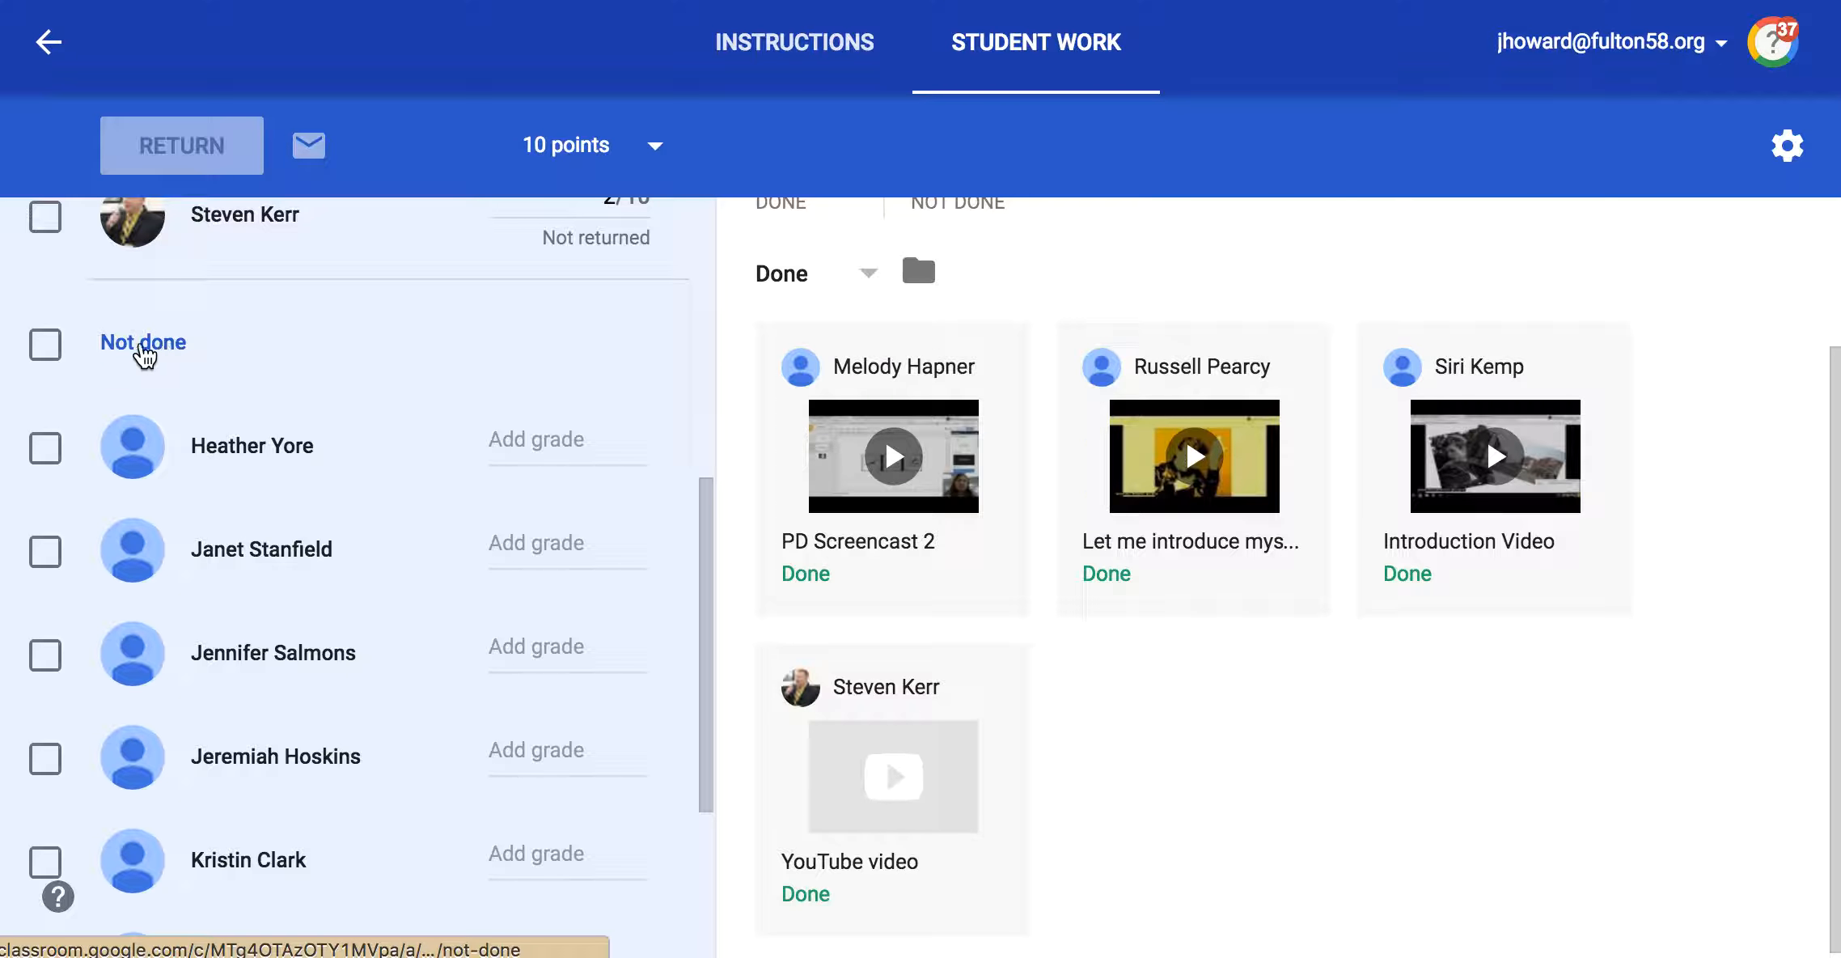
pyautogui.click(51, 350)
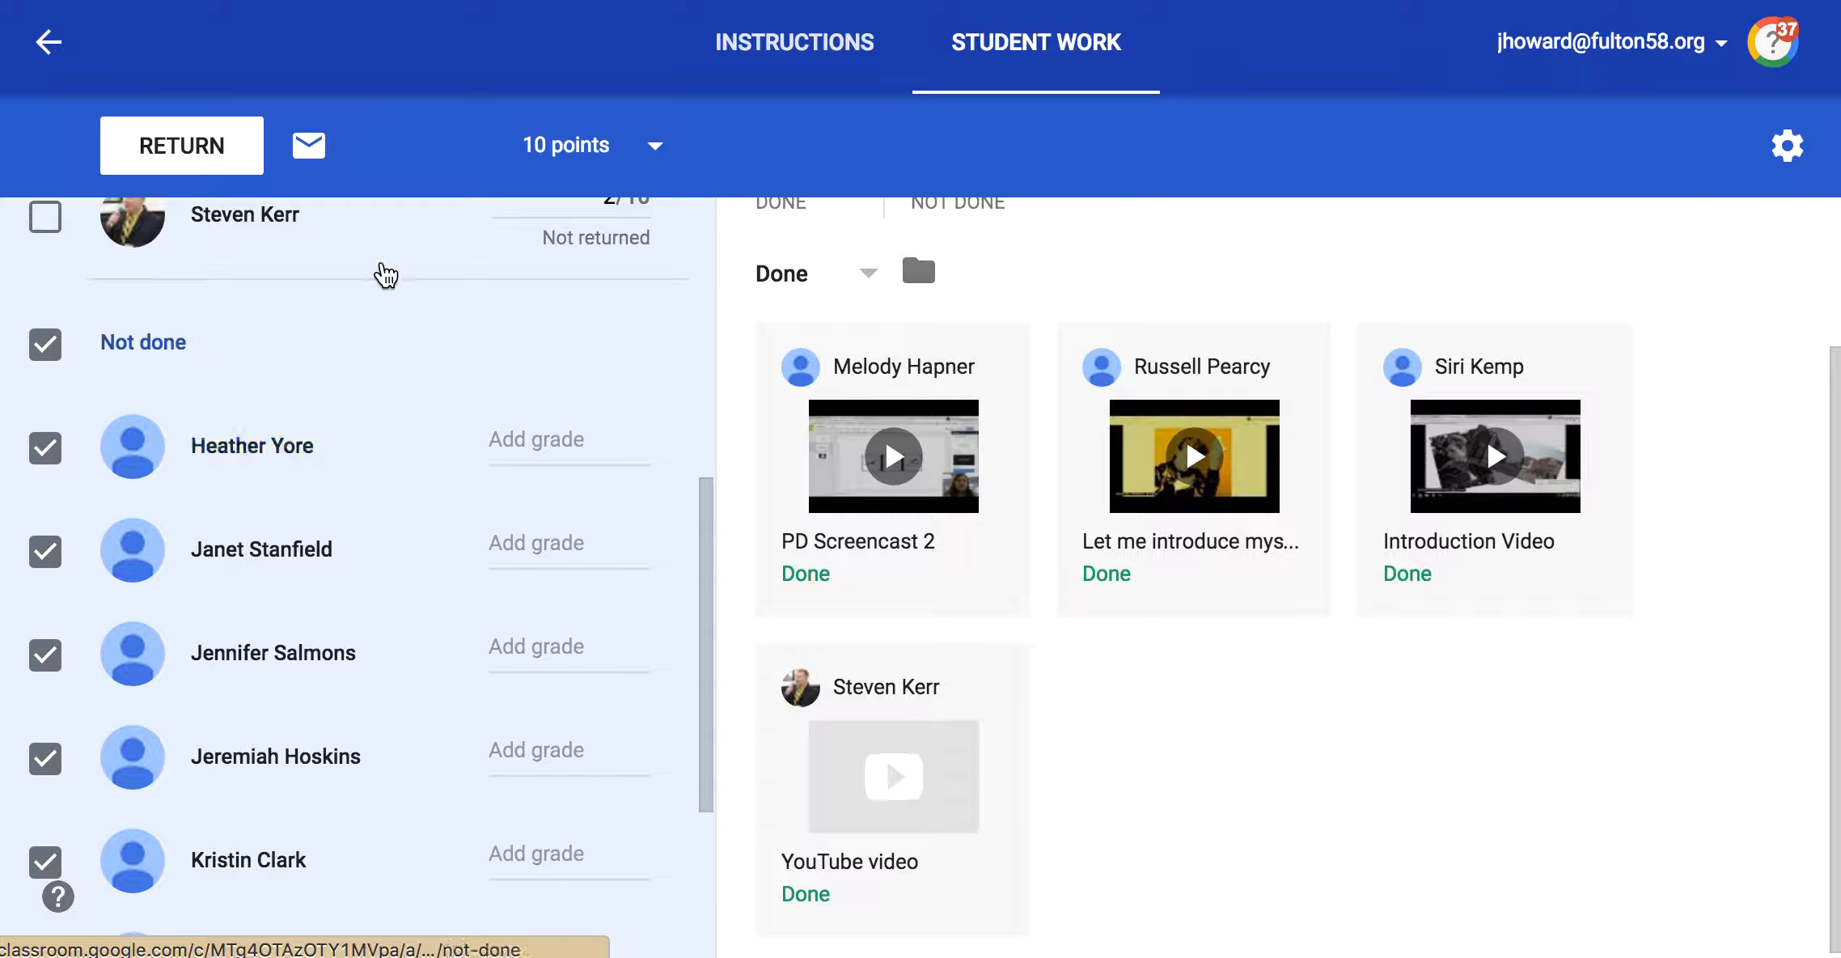
# Step: Compose an email to the selected Not done students with the message "You guys didn't get this turned in! It is due ASAP!"
pyautogui.click(310, 147)
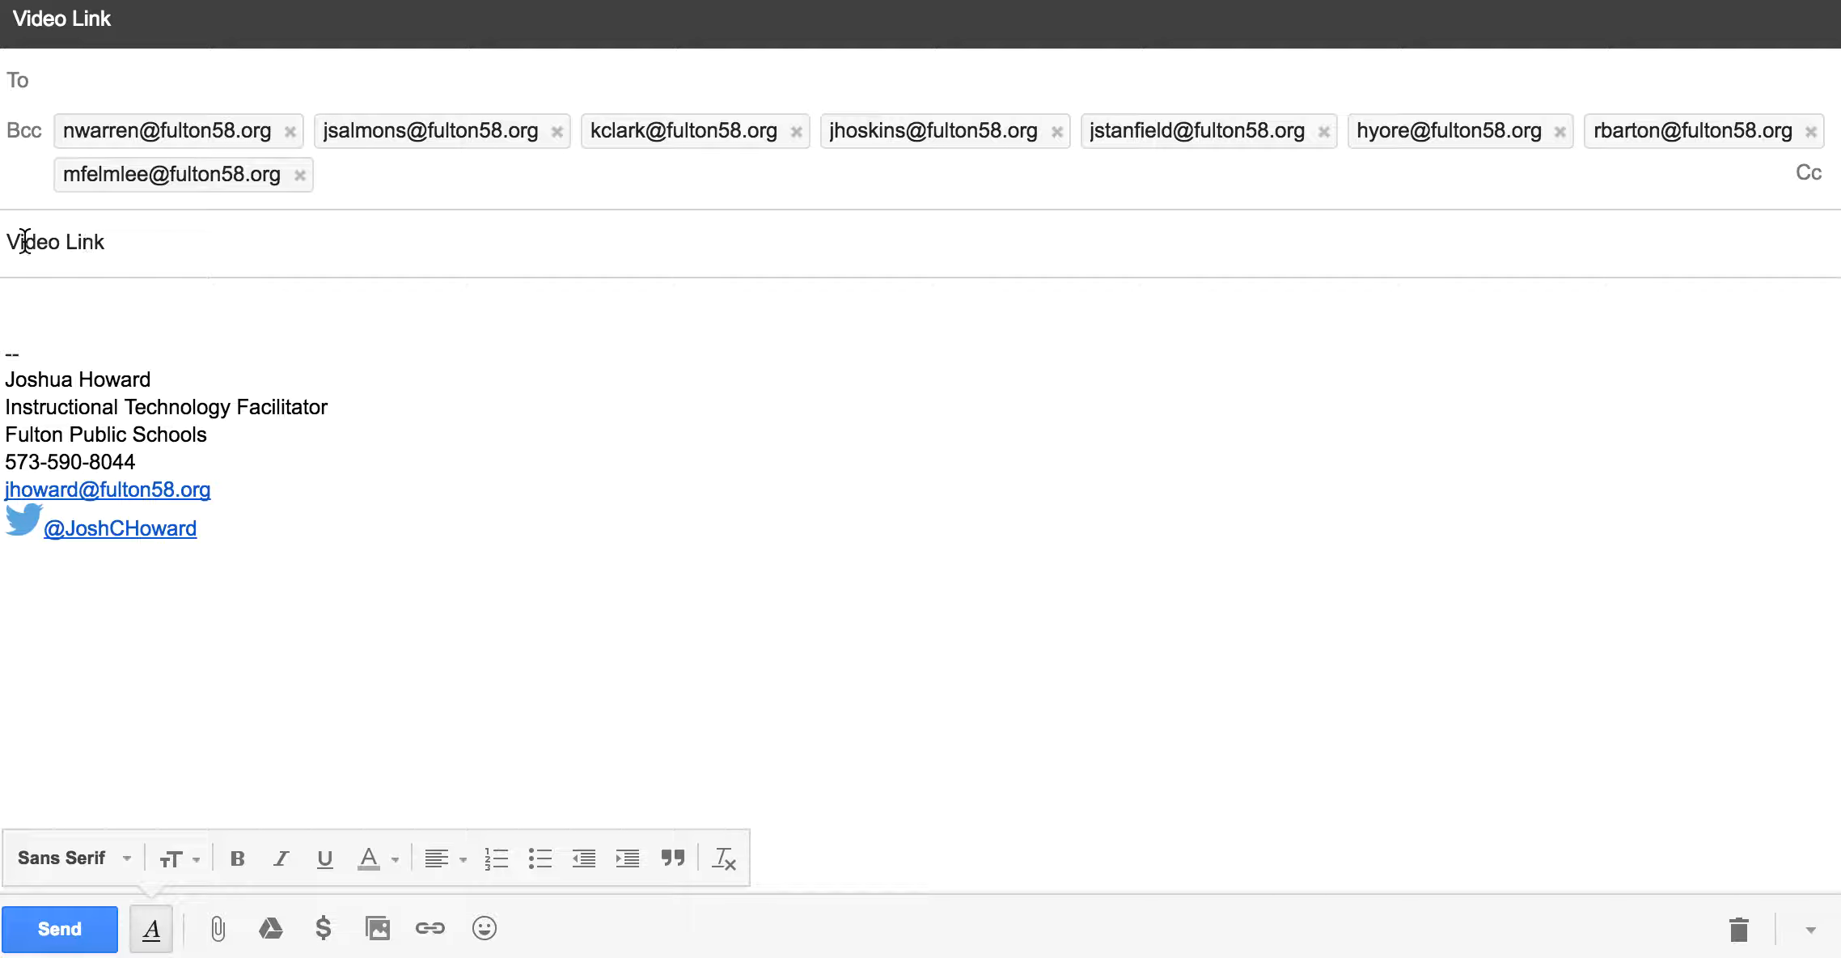
pyautogui.click(50, 285)
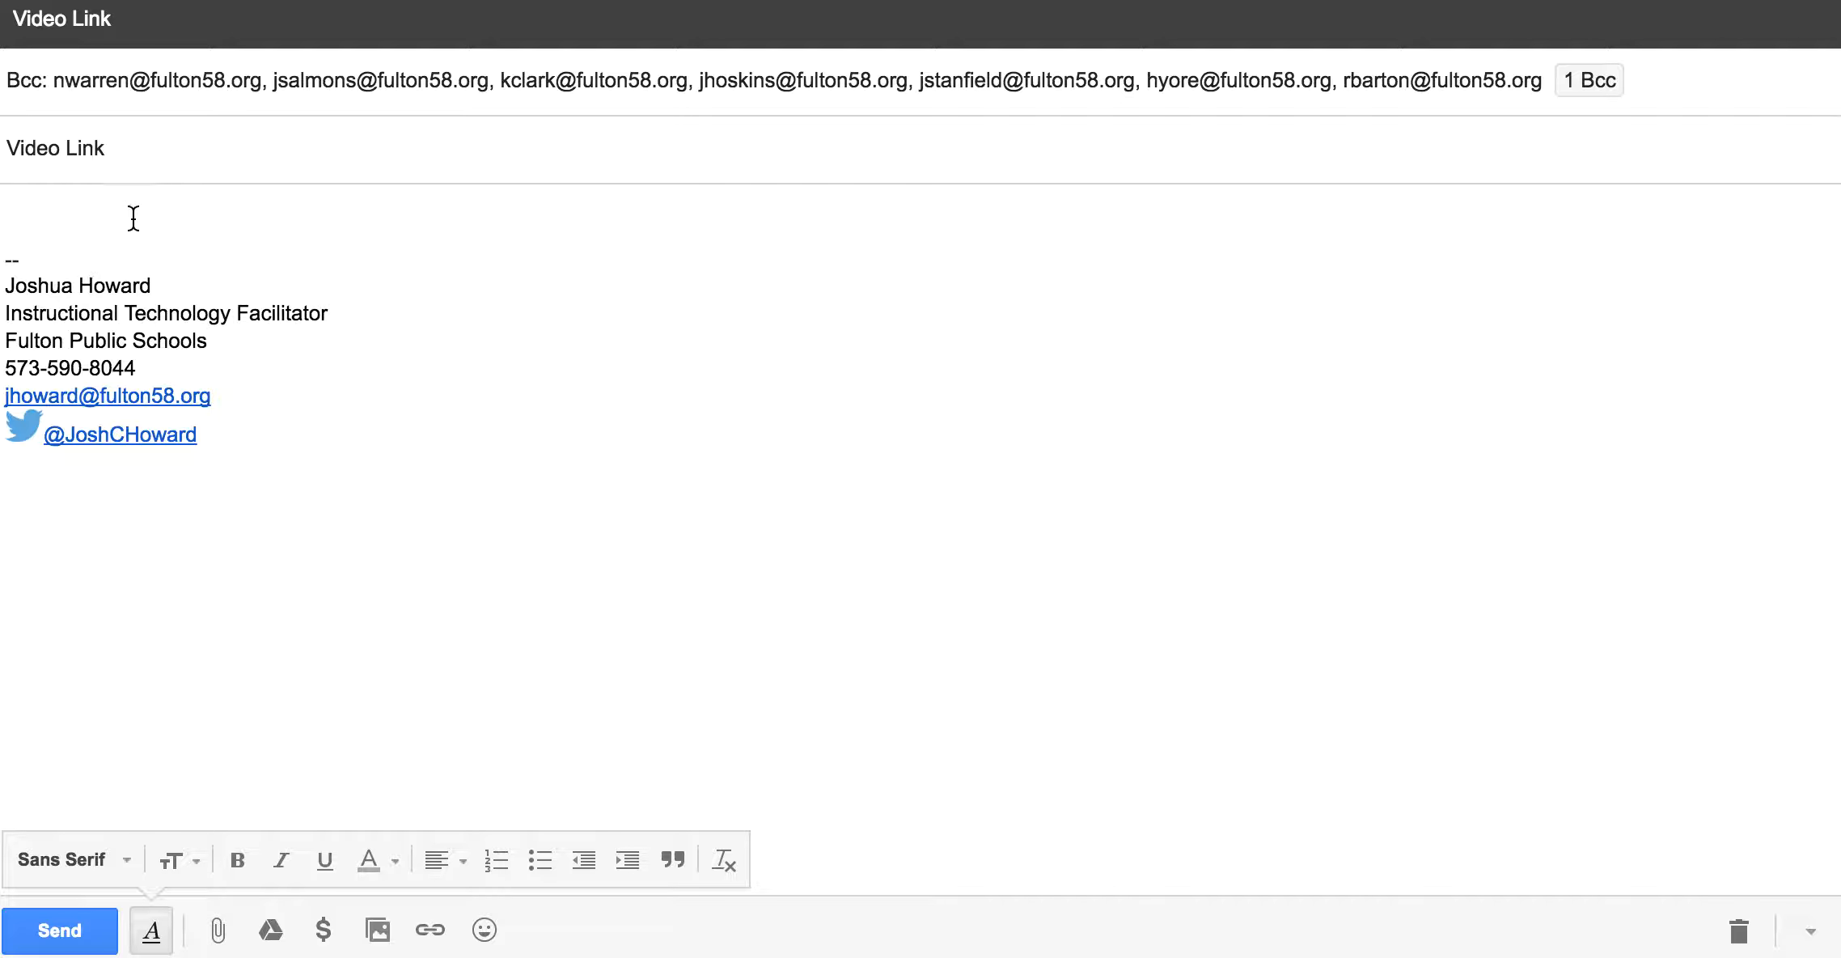
pyautogui.write("You guys didn't get this turned in! It")
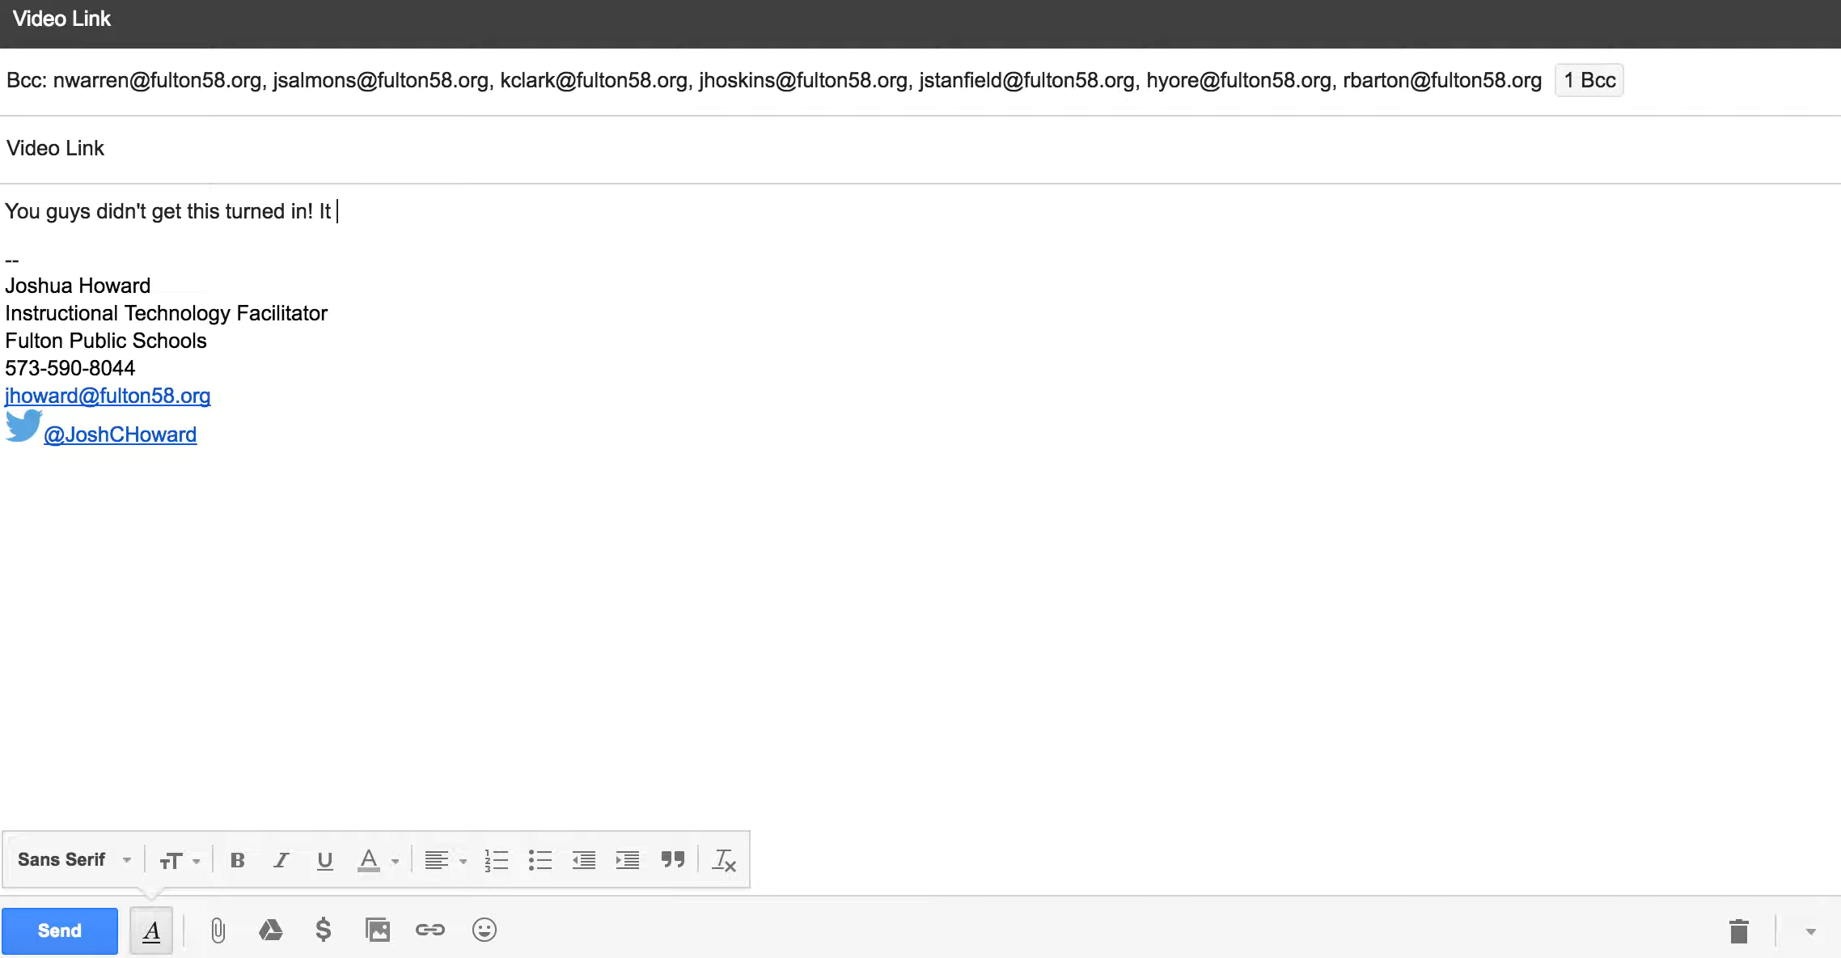
pyautogui.write(' is due ASAP!')
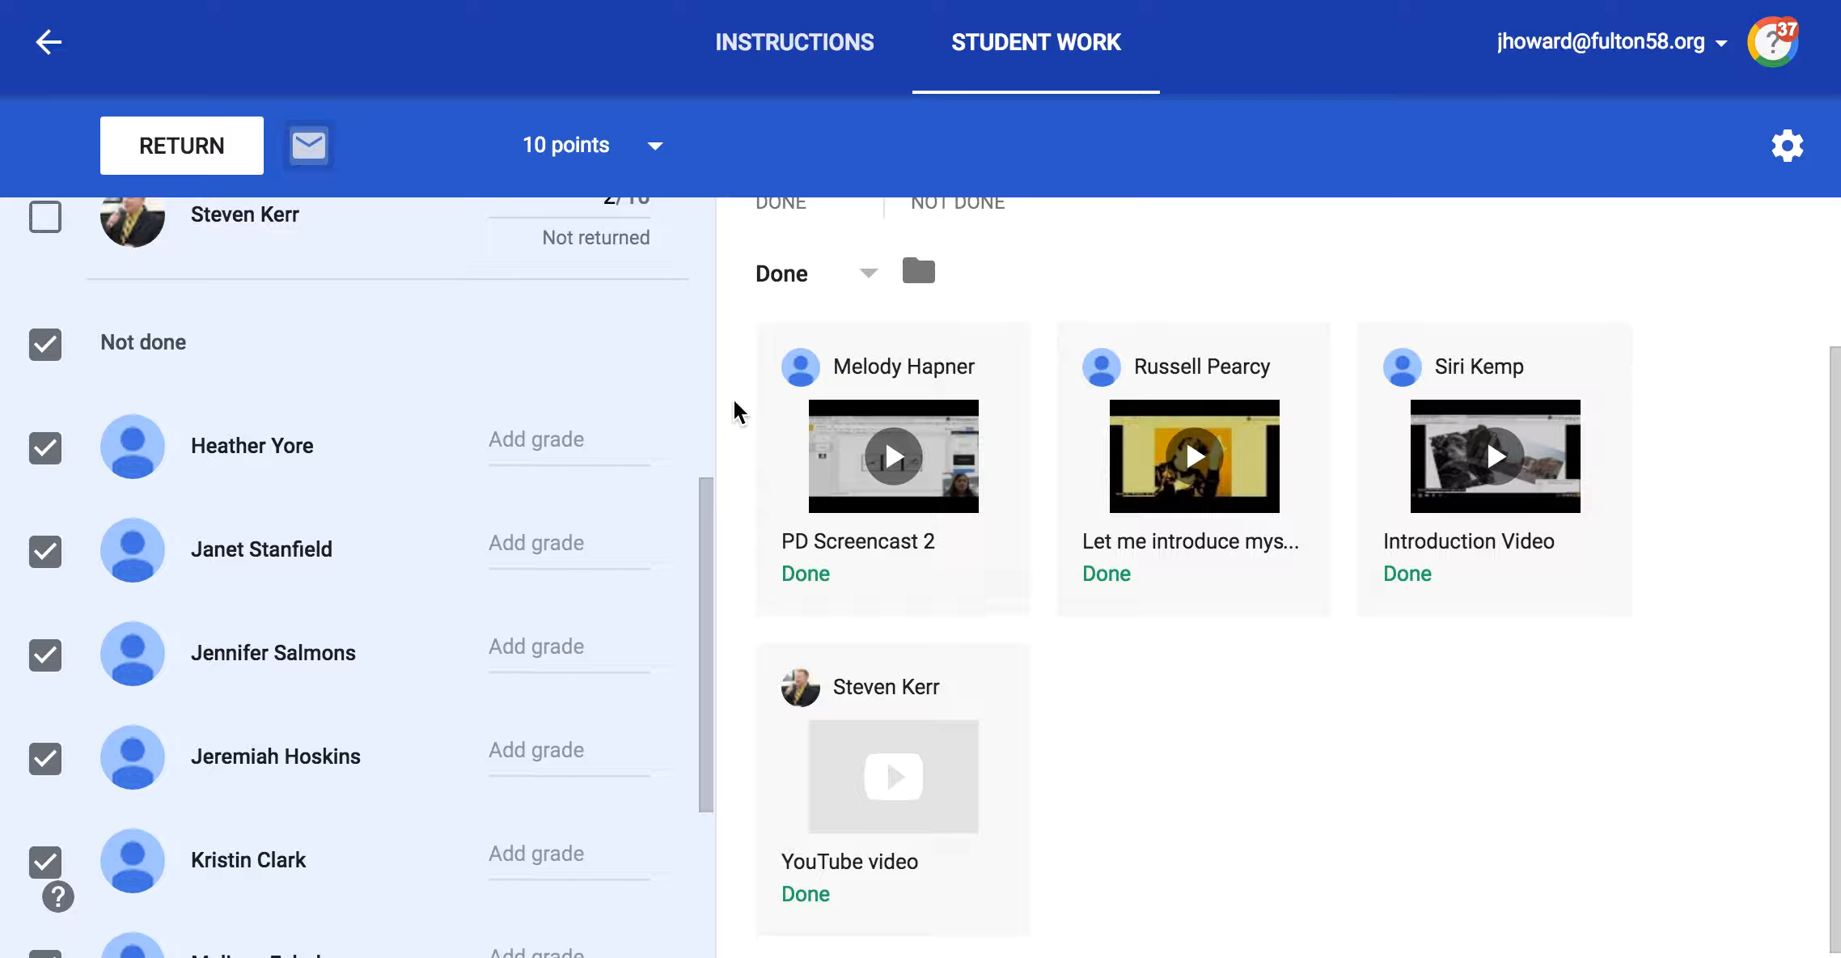
# Step: Leave the Video Link assignment for the class page and open the class's student list
pyautogui.scroll(3, 978, 458)
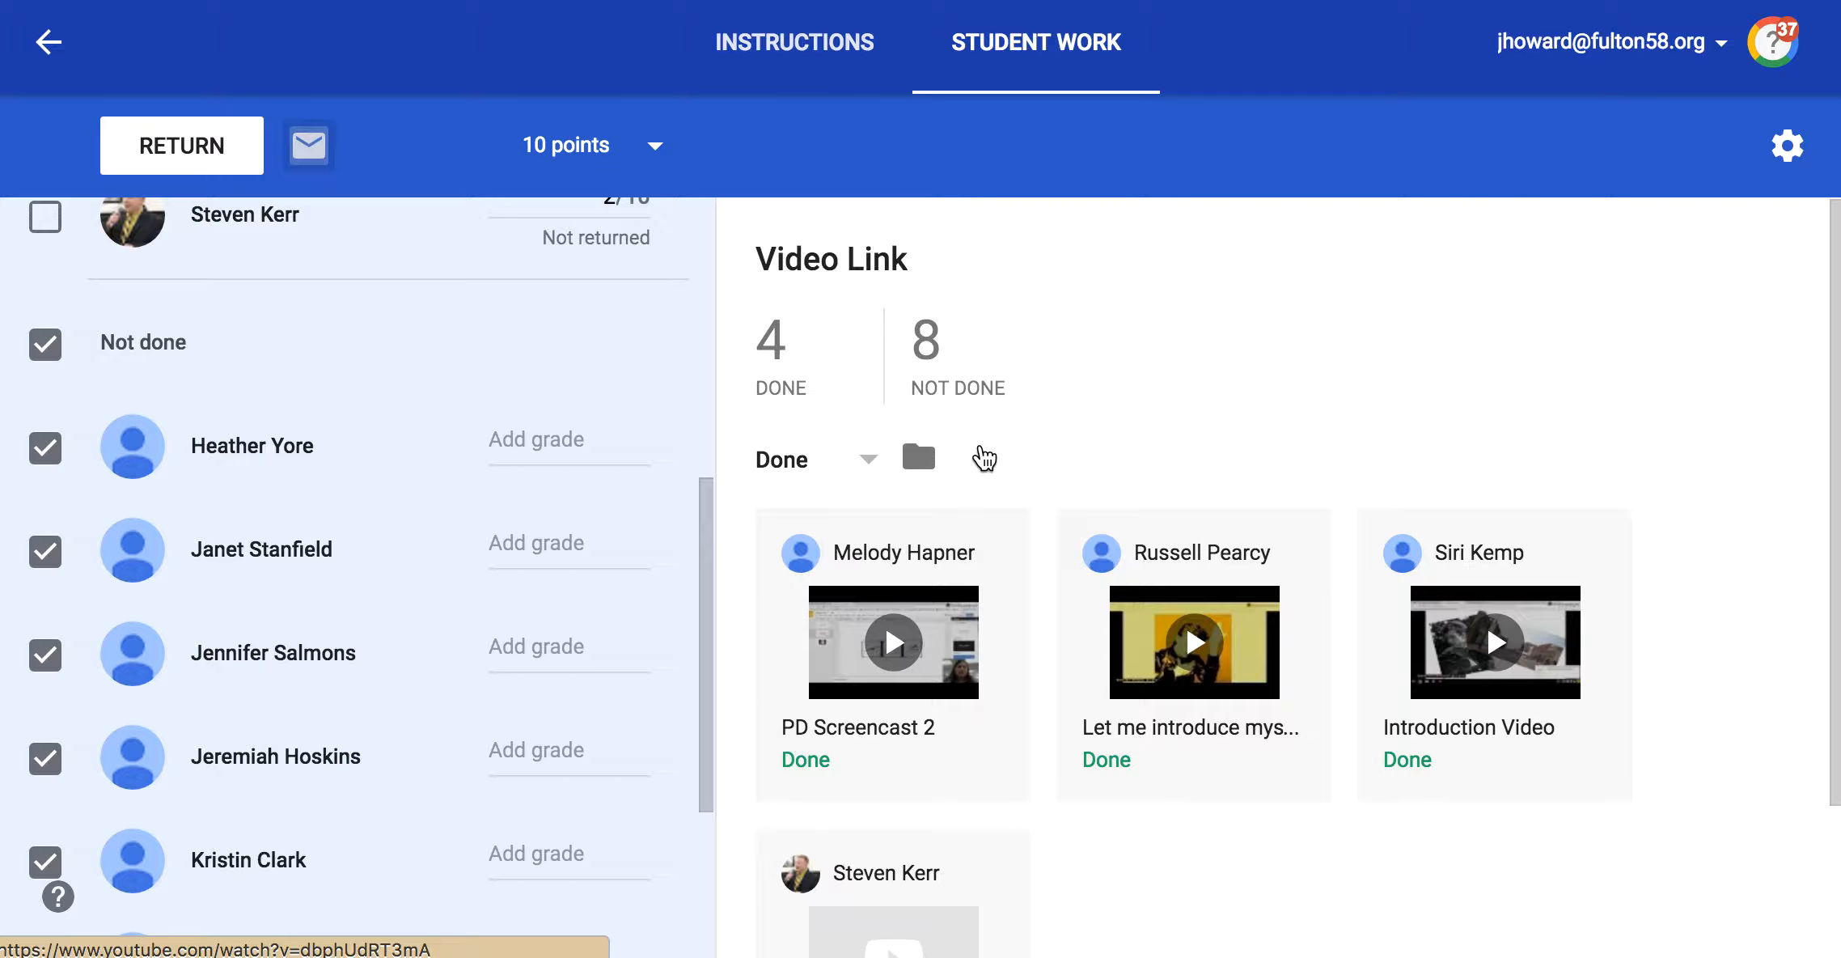
pyautogui.click(49, 42)
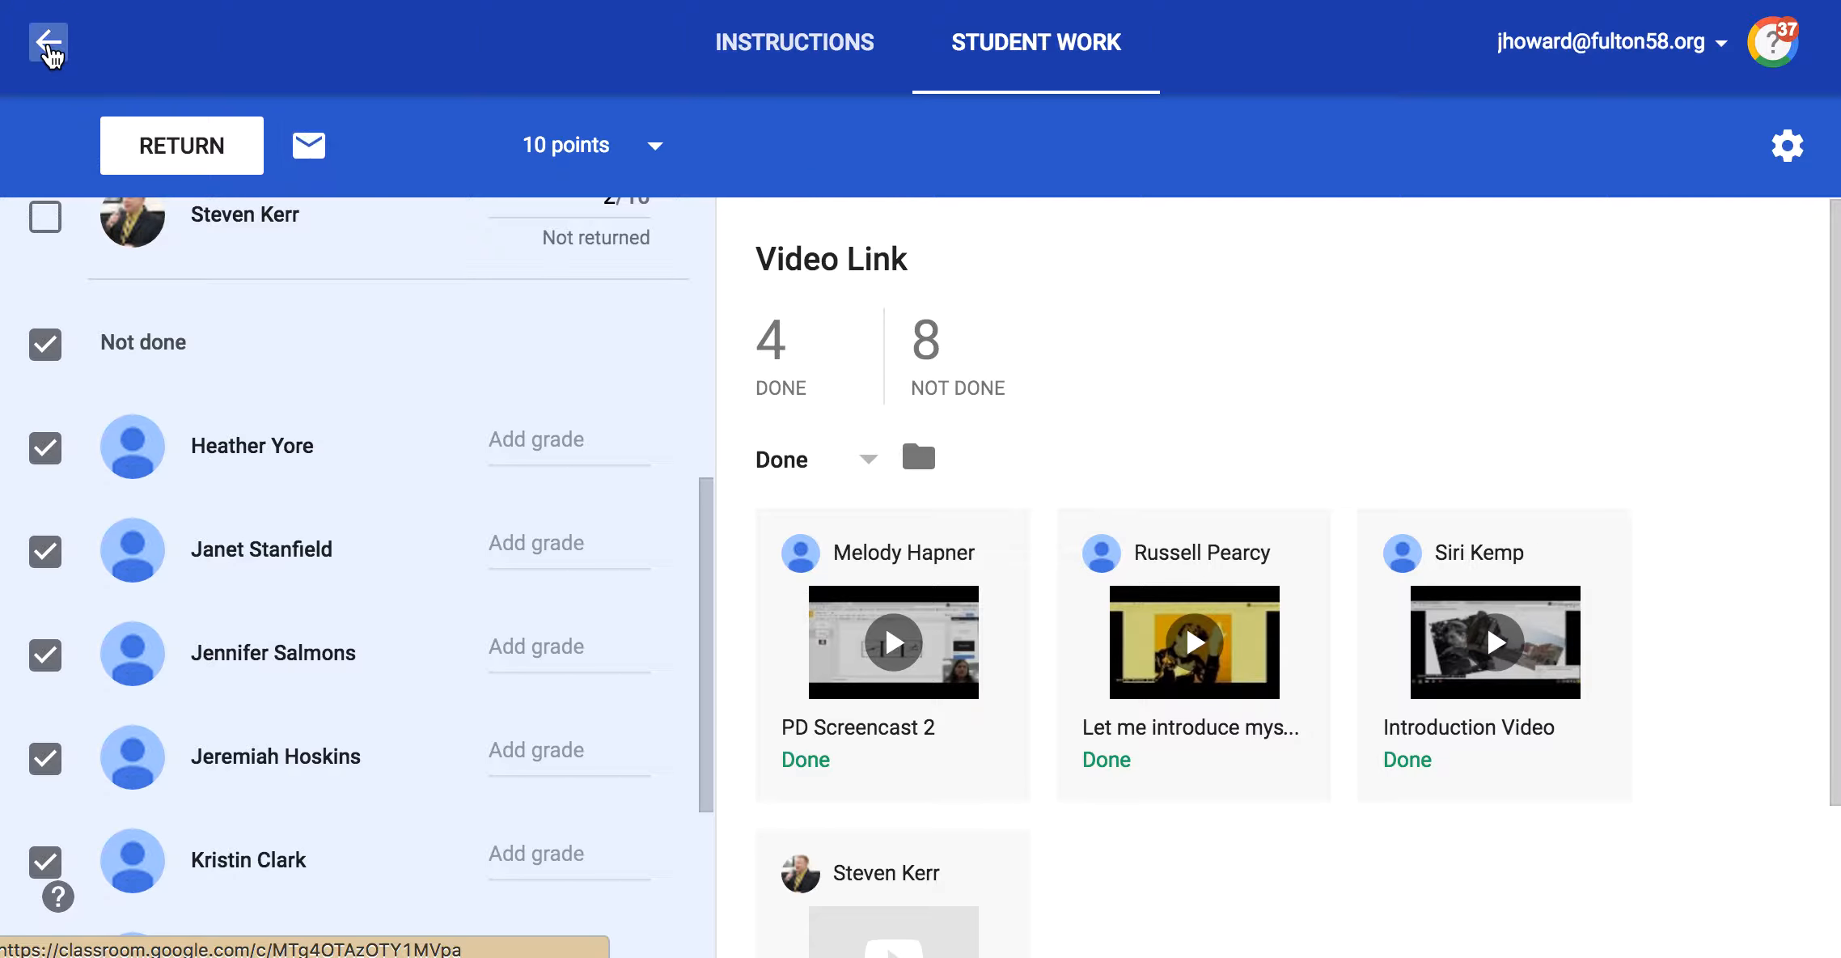
pyautogui.click(916, 55)
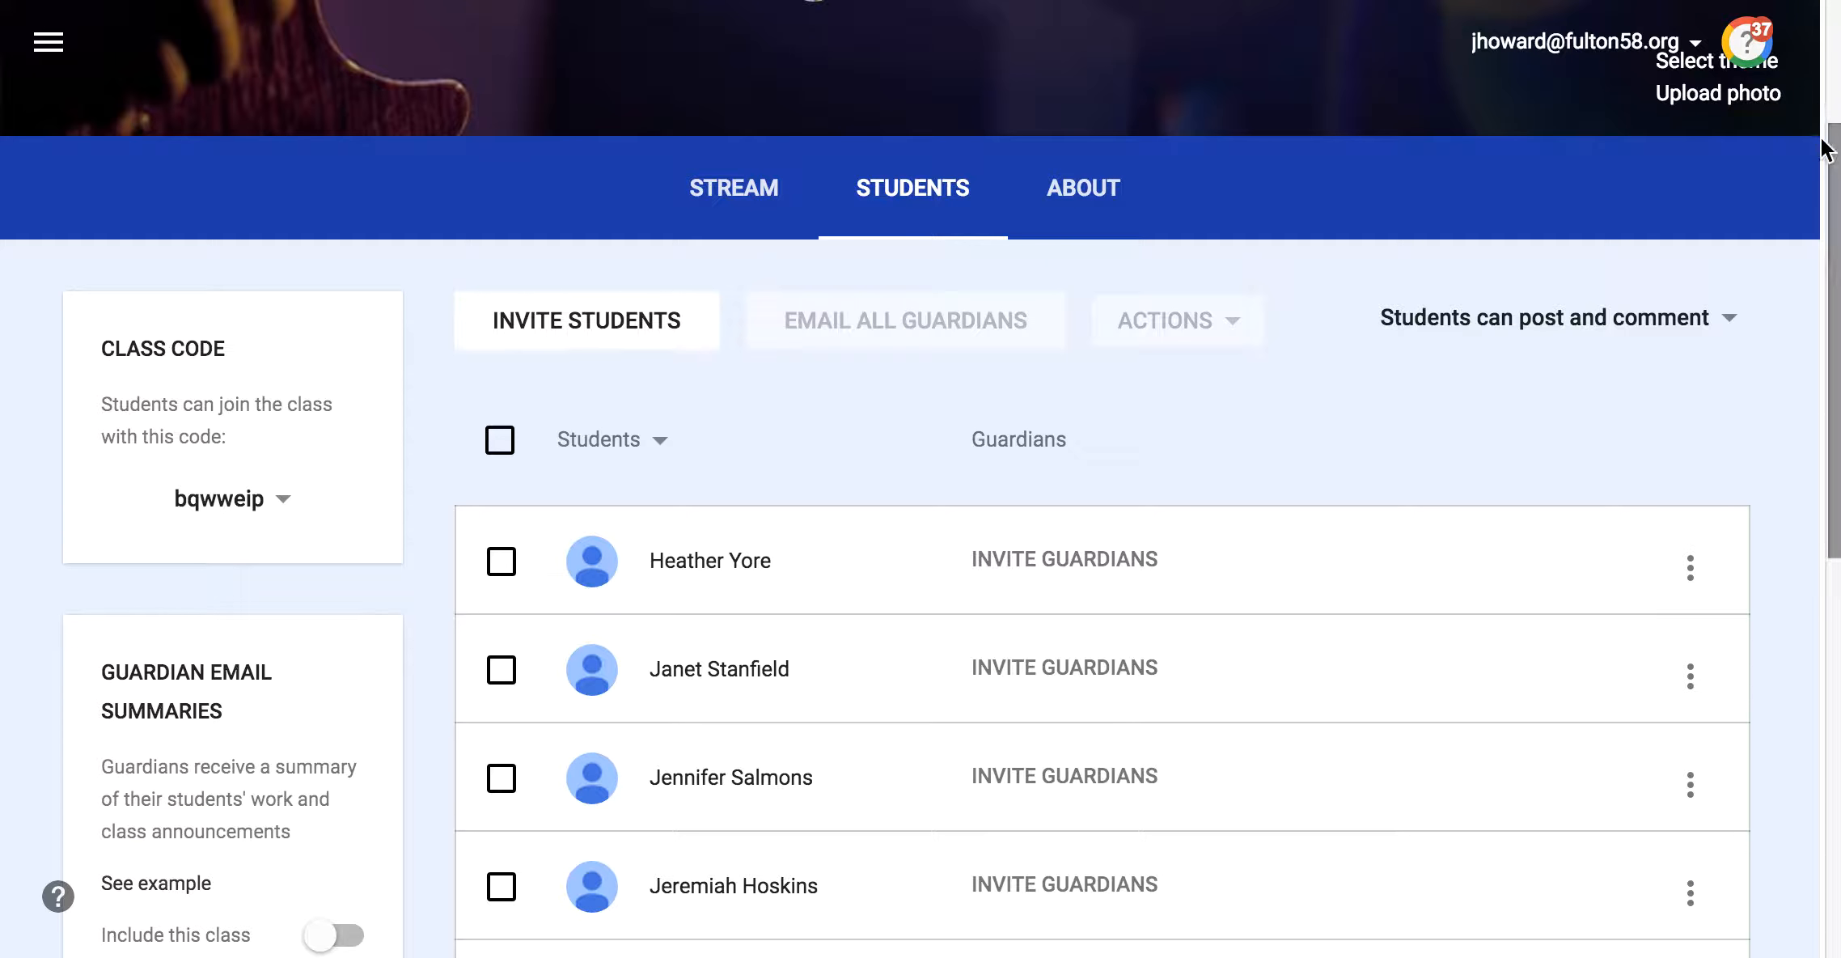
pyautogui.scroll(-2, 1812, 162)
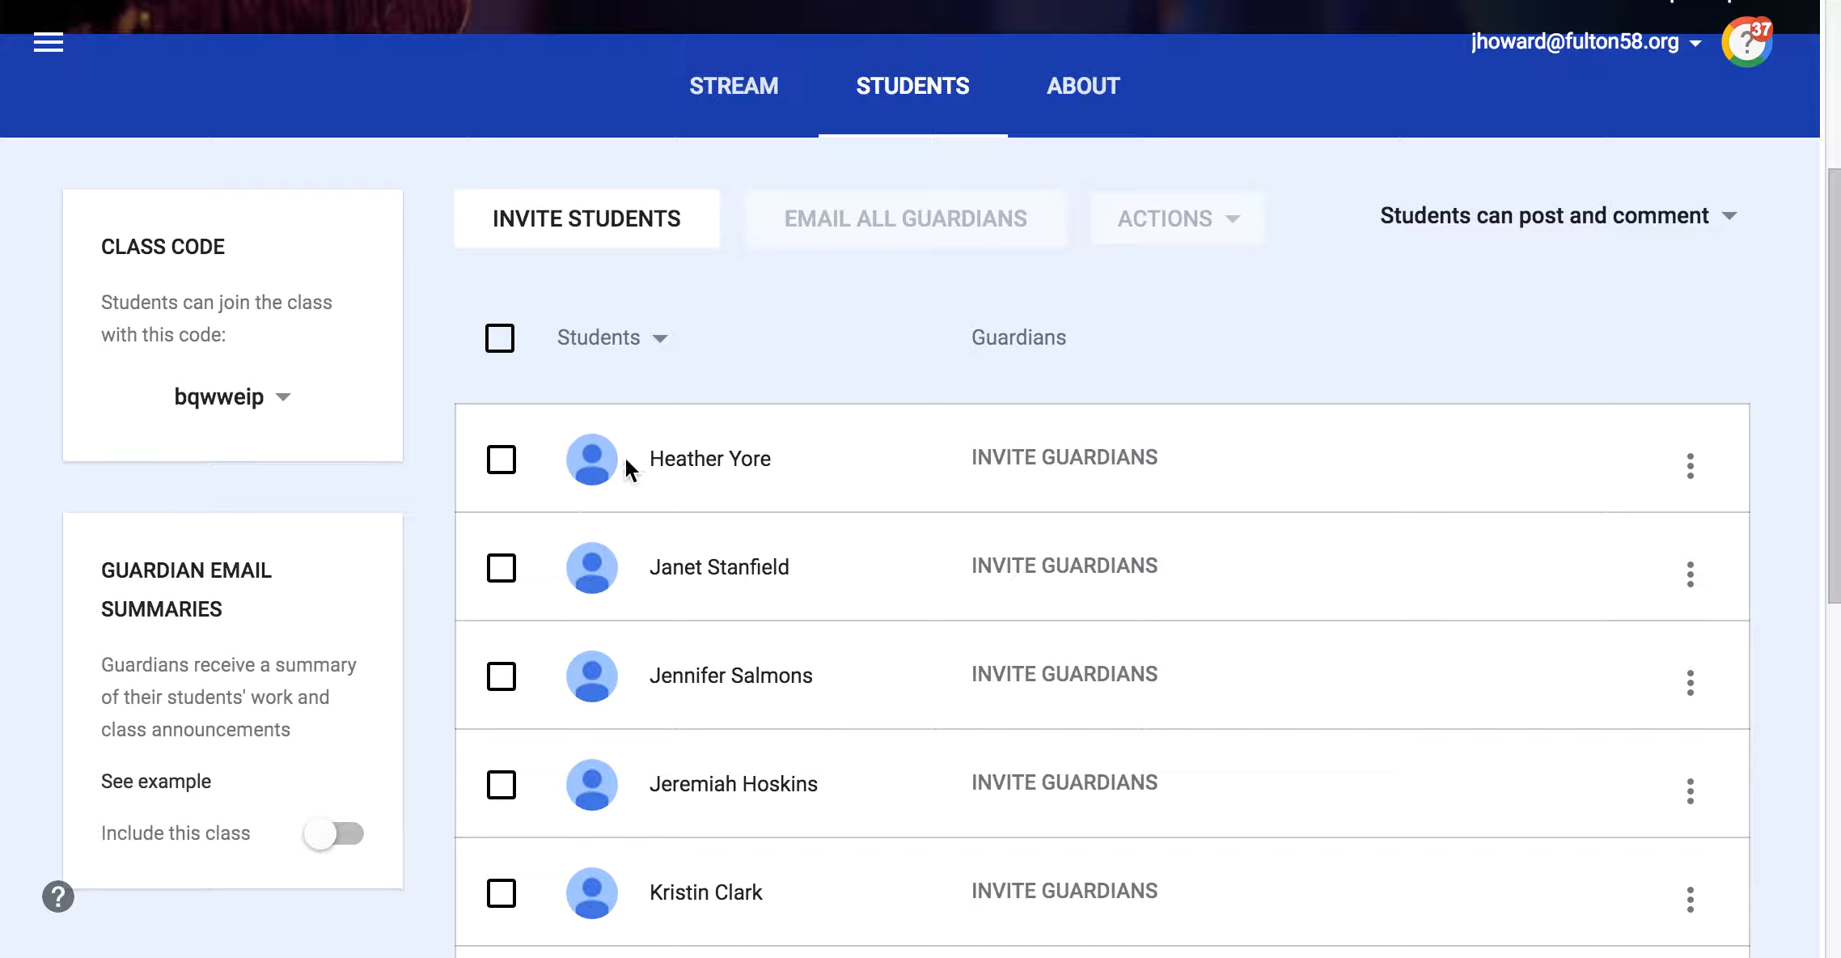
# Step: Select the first three students in the list, and clear the second and third so only the first stays selected
pyautogui.click(502, 461)
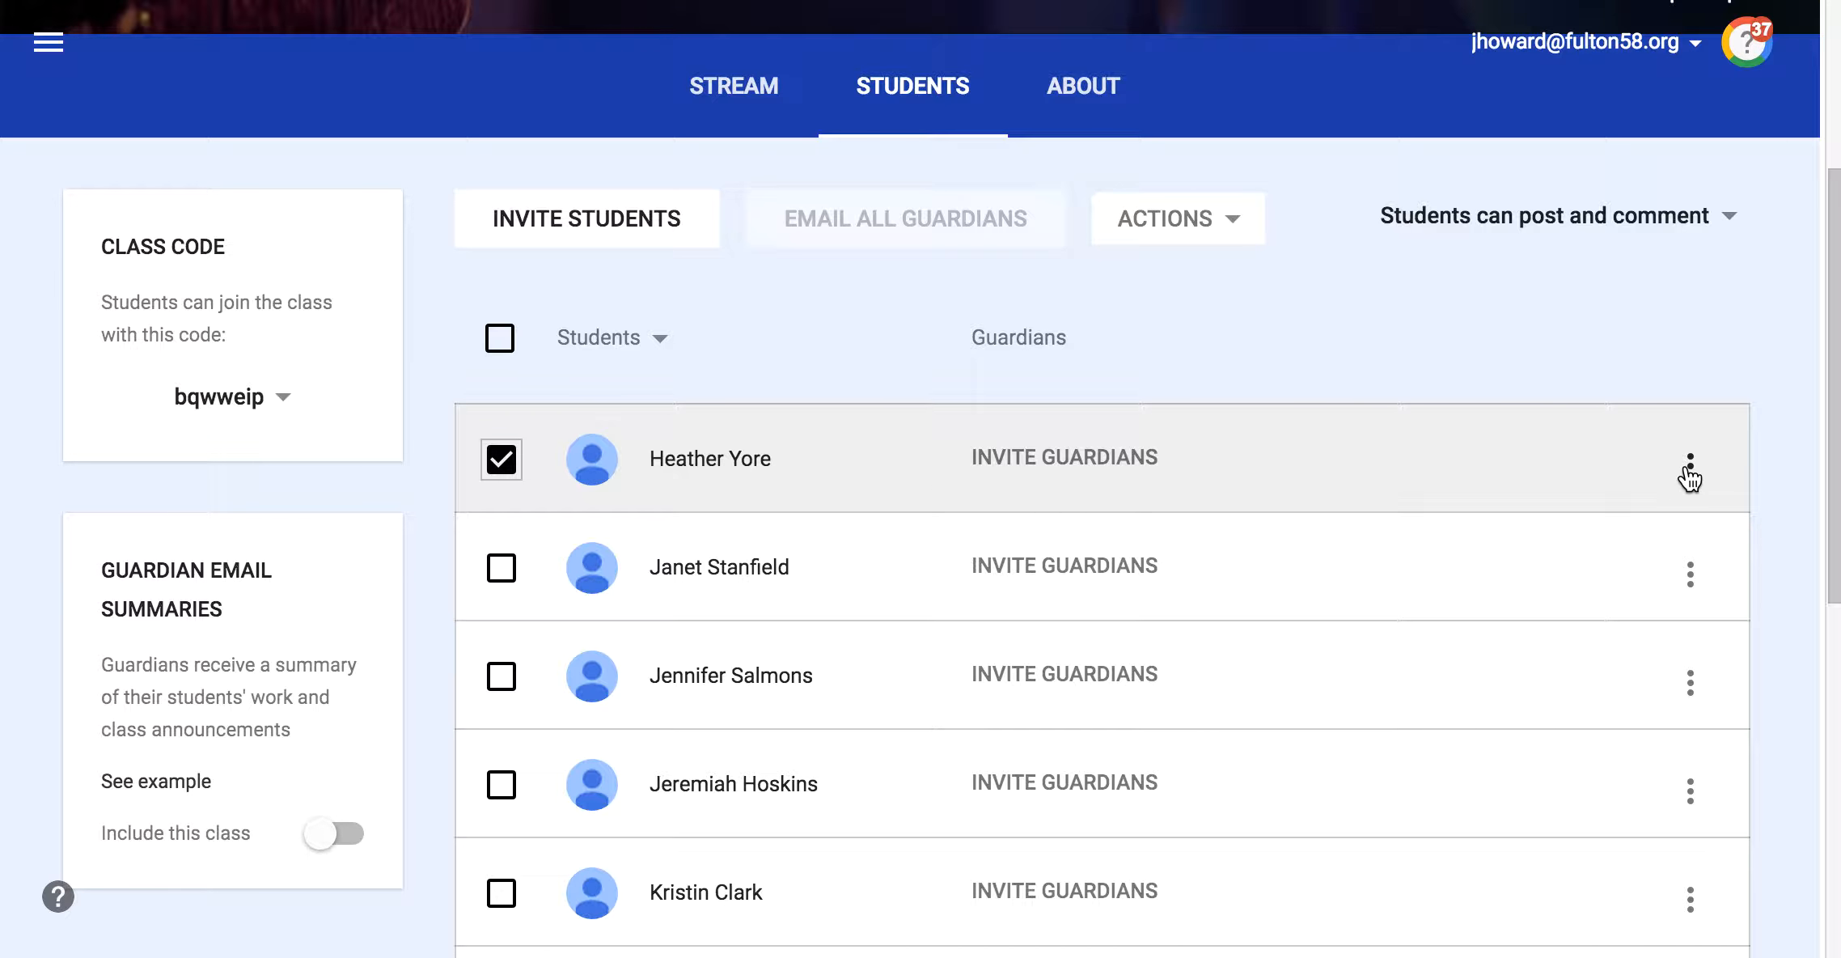
pyautogui.click(501, 568)
pyautogui.click(500, 668)
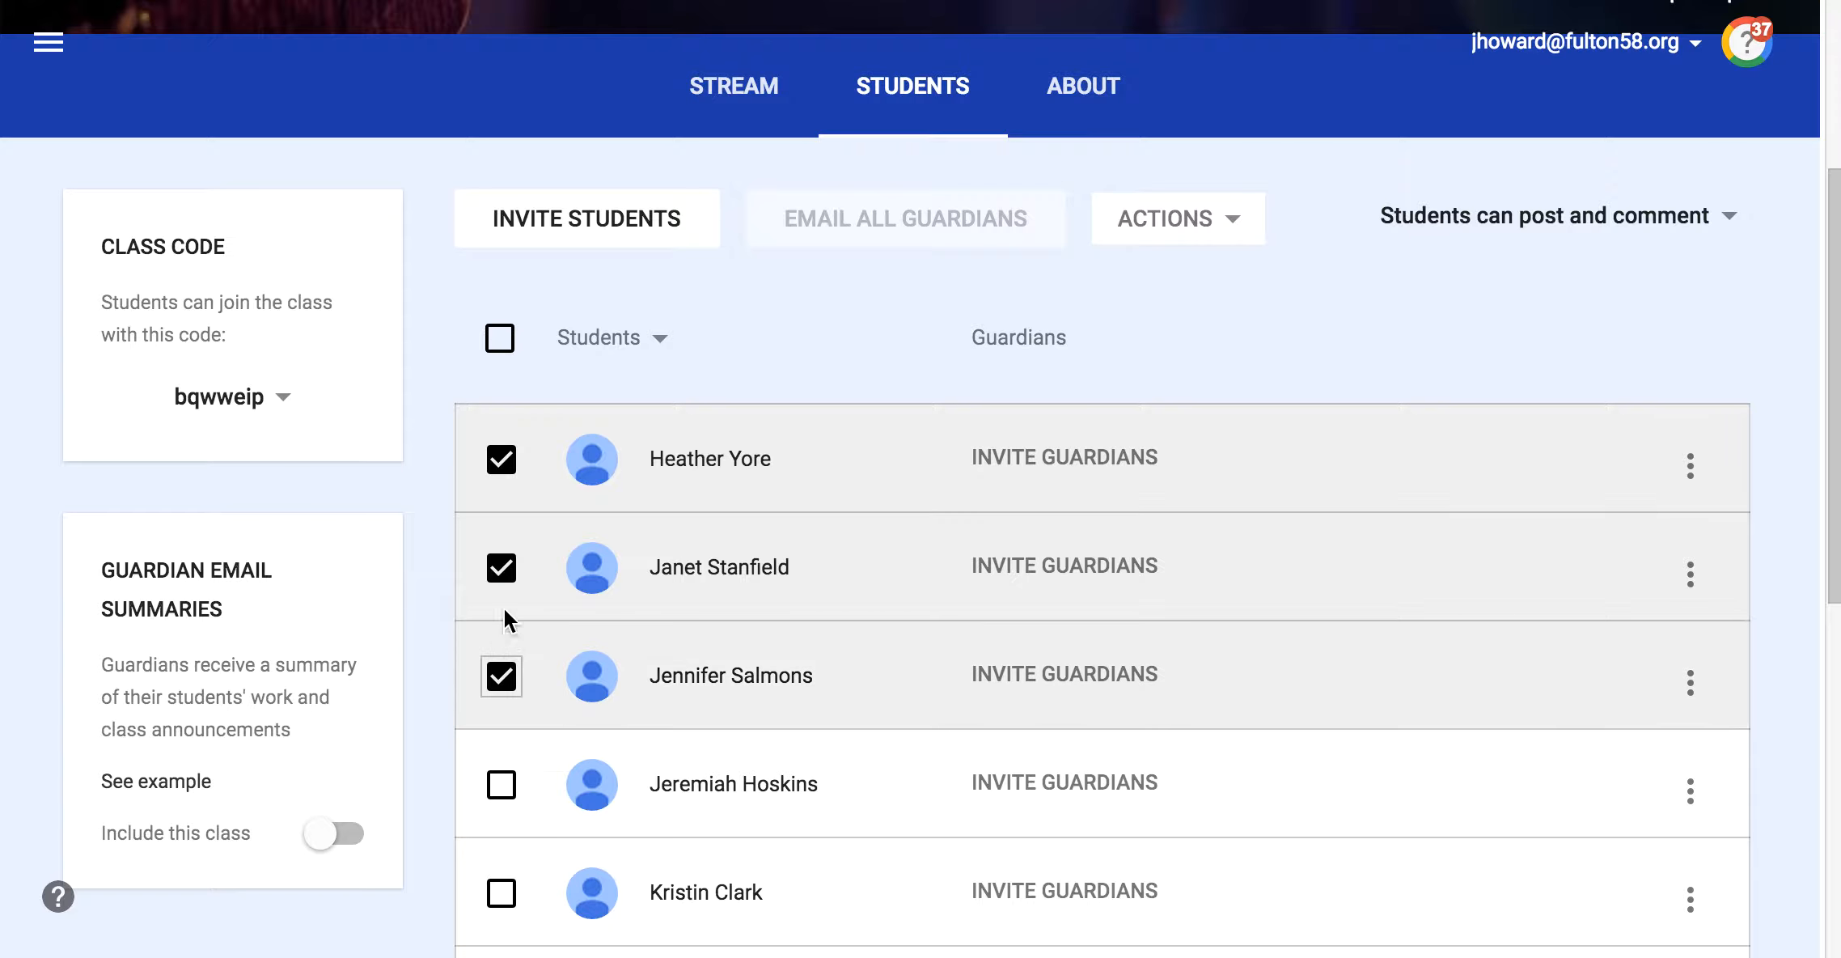
pyautogui.click(502, 568)
pyautogui.click(504, 657)
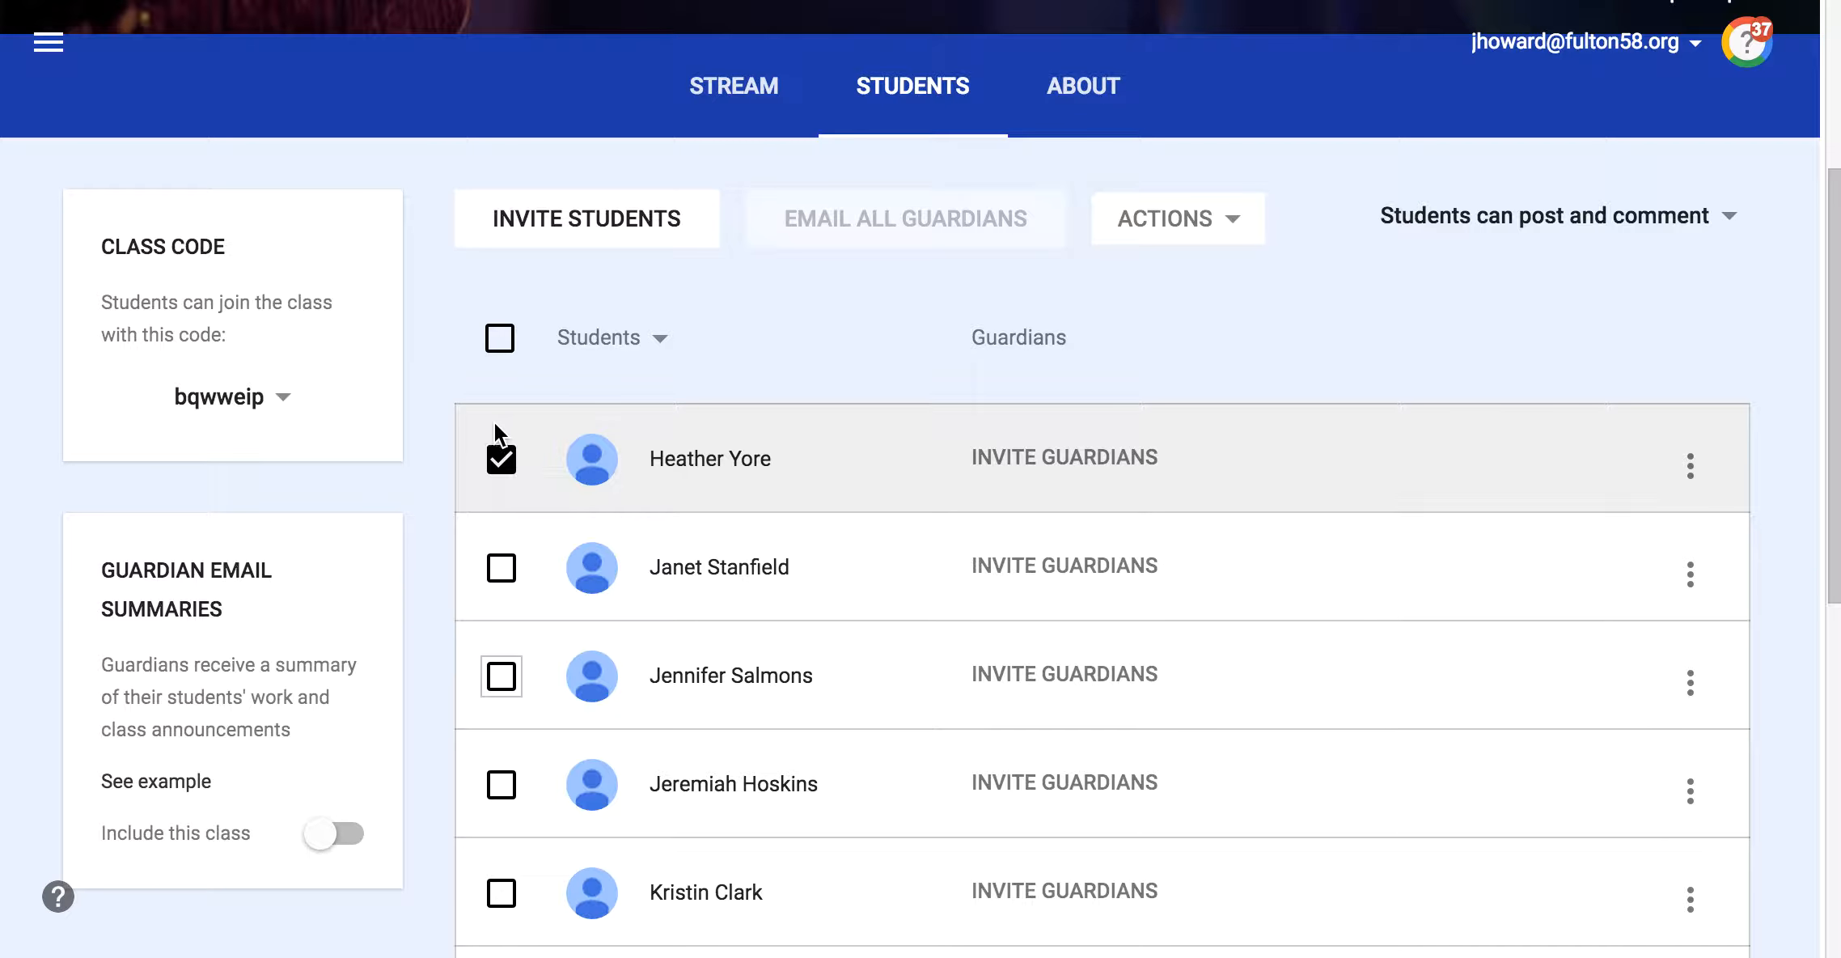
# Step: Open a new email to the first student, close it unsent and clear the student's selection
pyautogui.click(1690, 470)
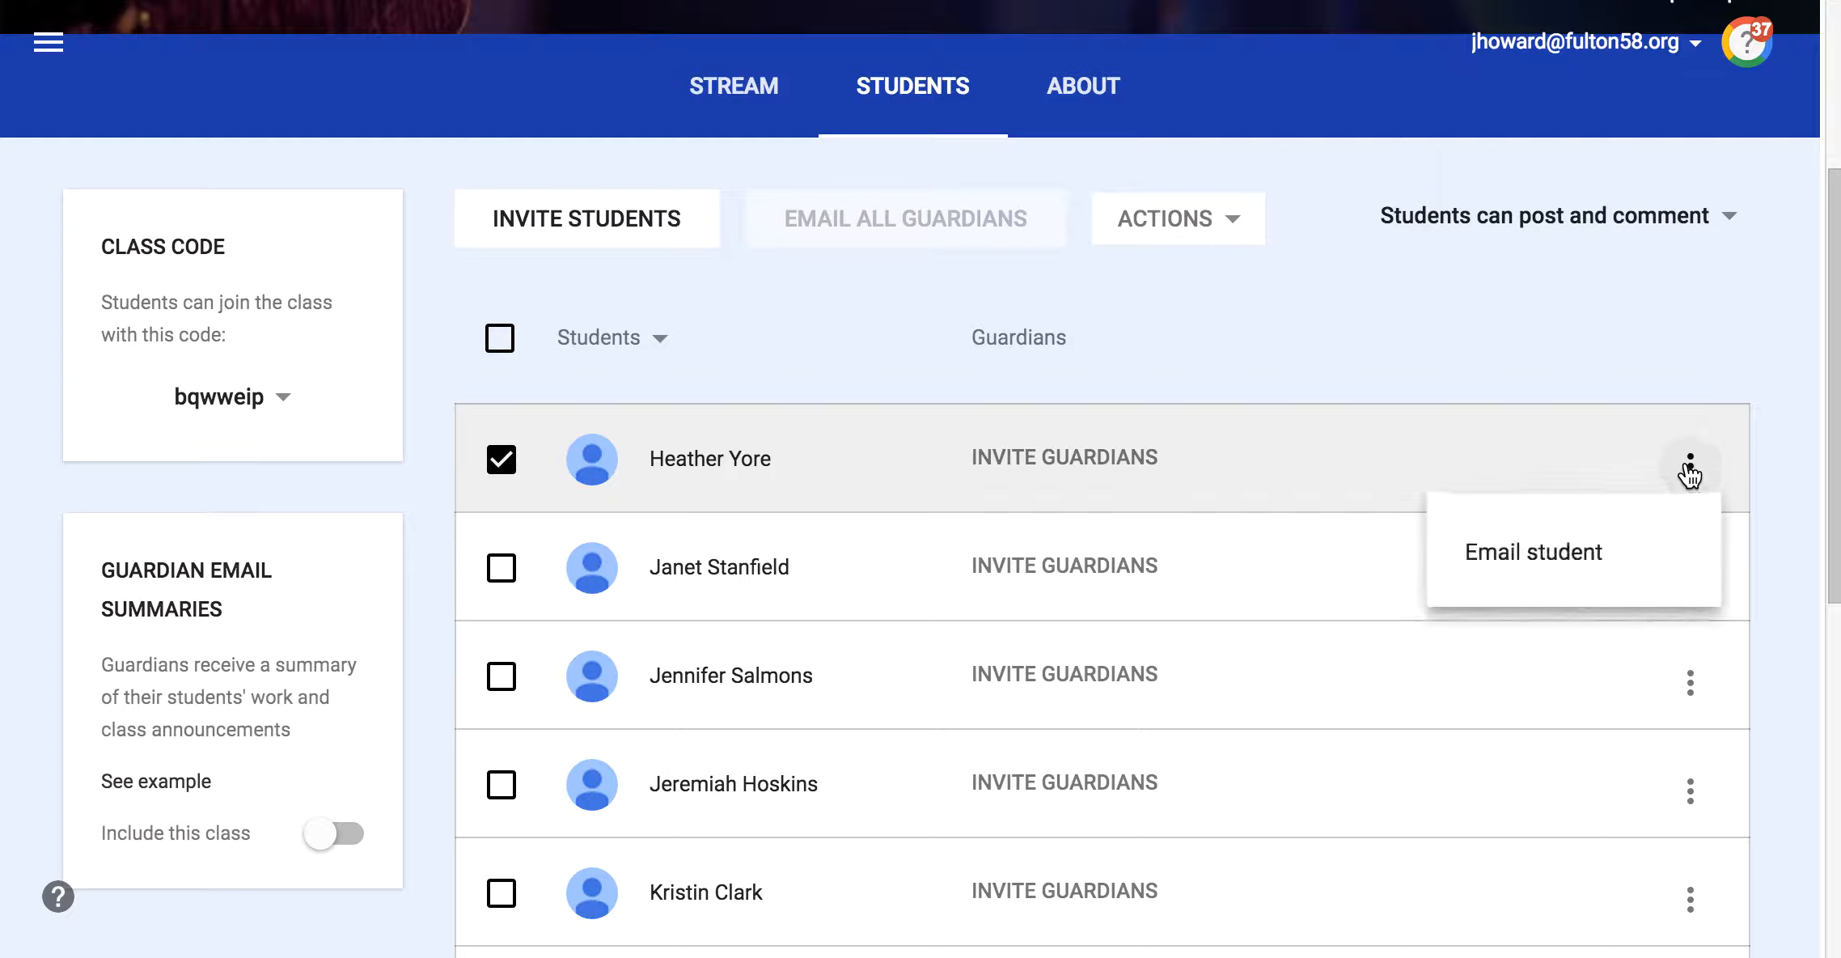
pyautogui.click(1545, 558)
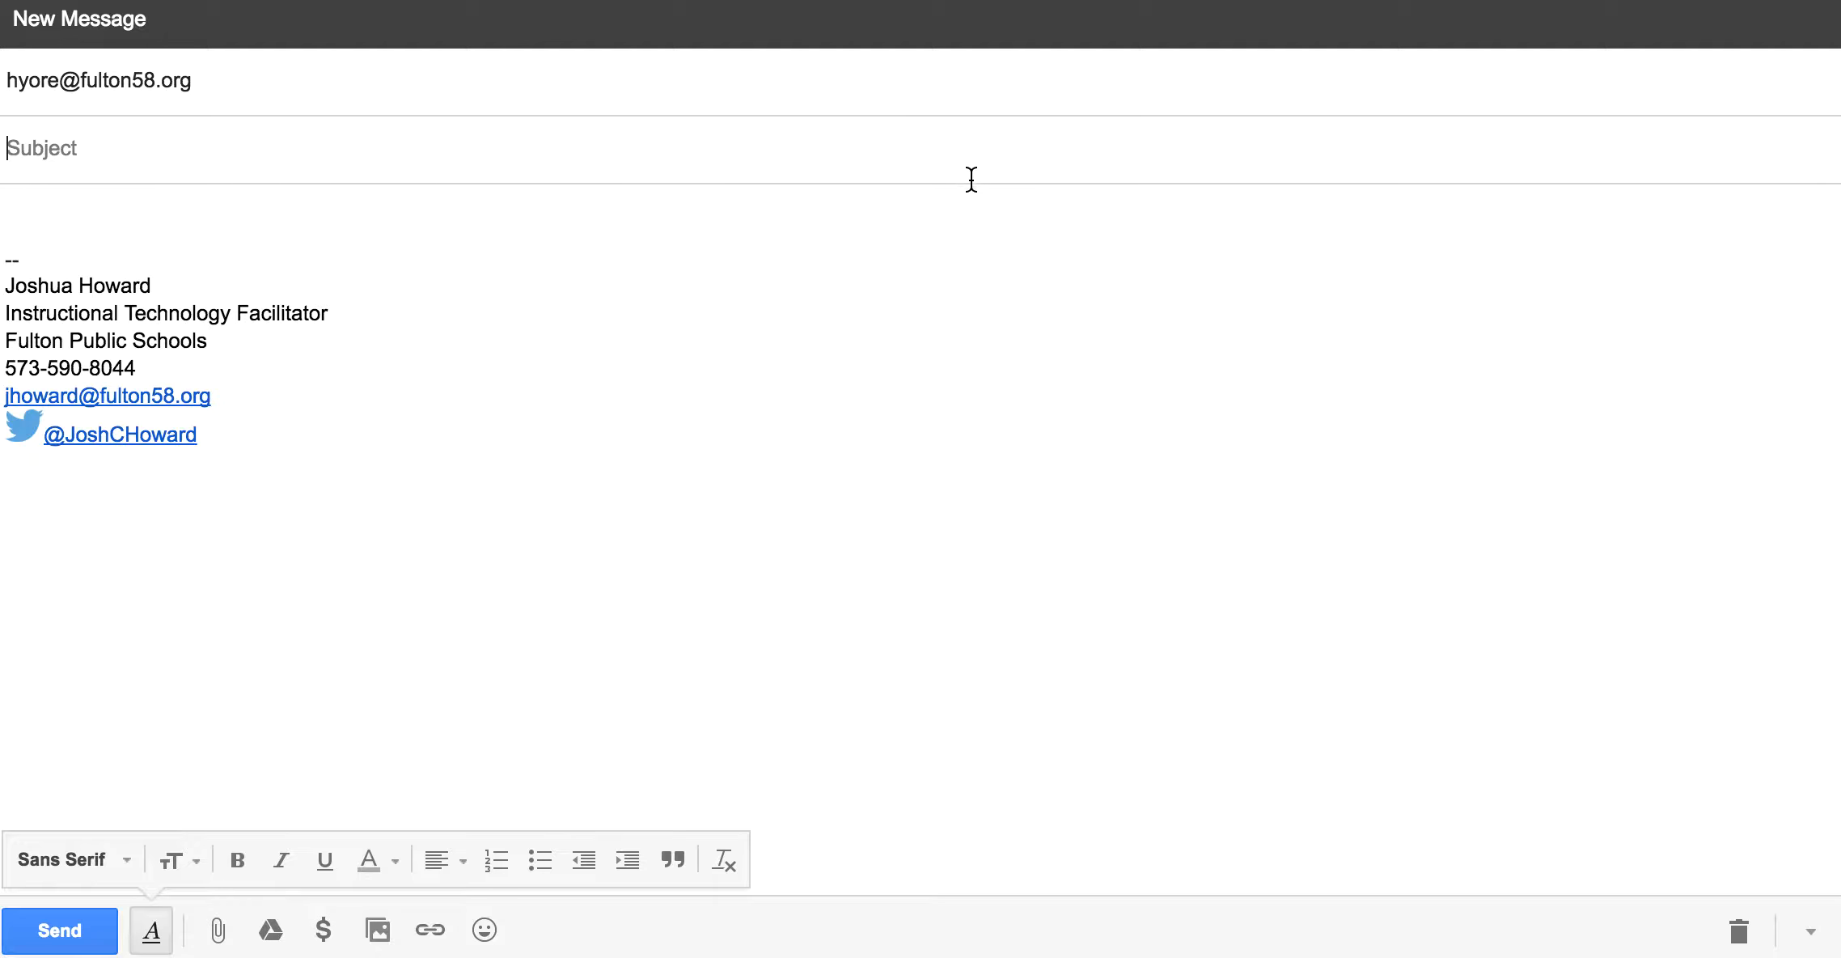
pyautogui.click(148, 208)
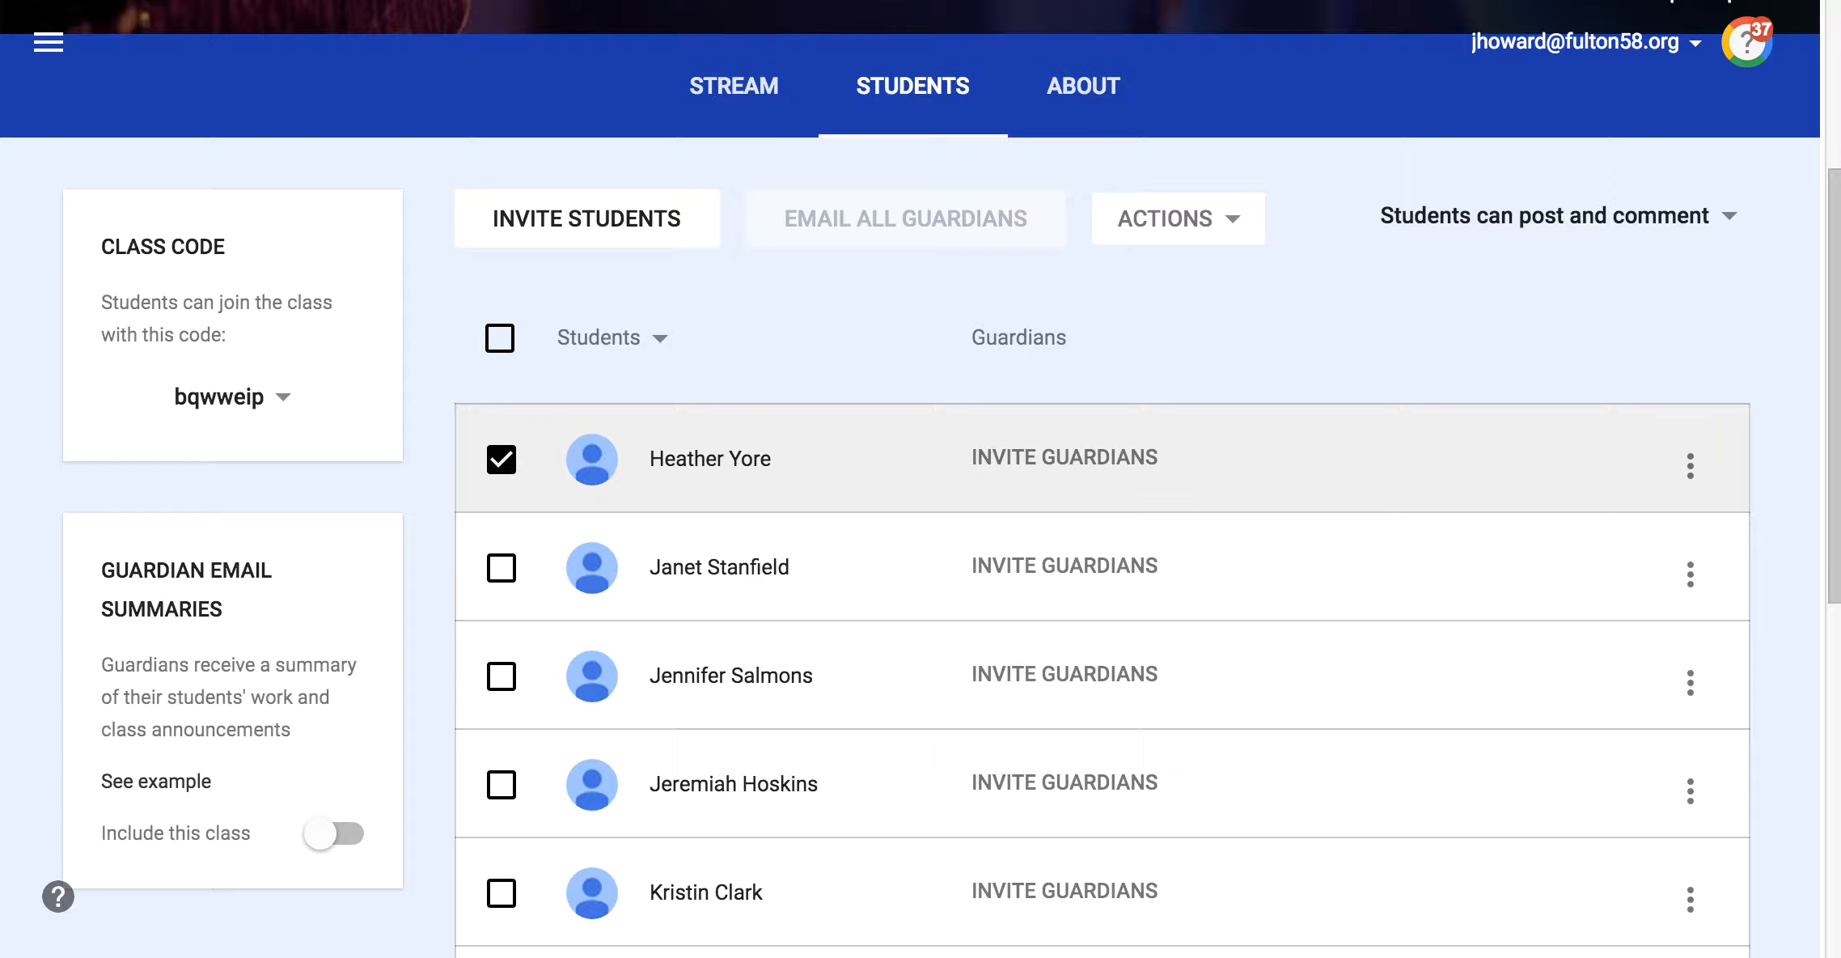
pyautogui.click(501, 459)
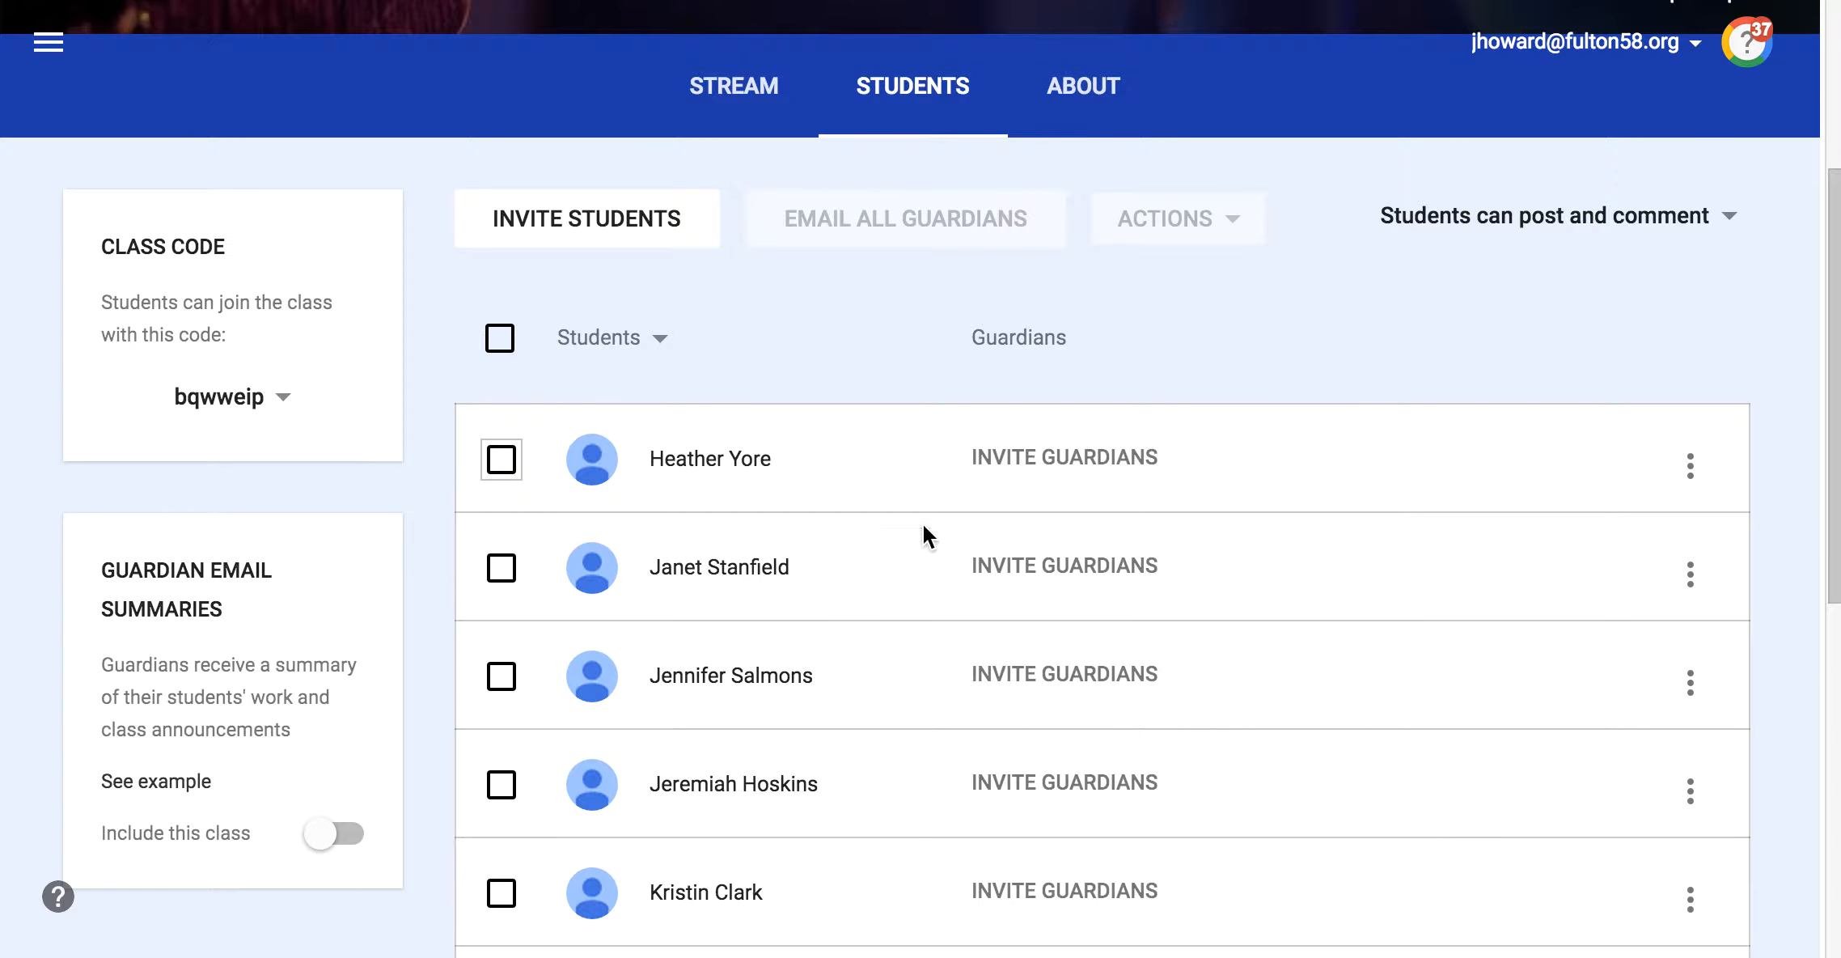
# Step: Invite a guardian for the first student by entering the guardian's email address, declining to add the class to guardian email summaries
pyautogui.scroll(-10, 1080, 533)
pyautogui.scroll(10, 1080, 532)
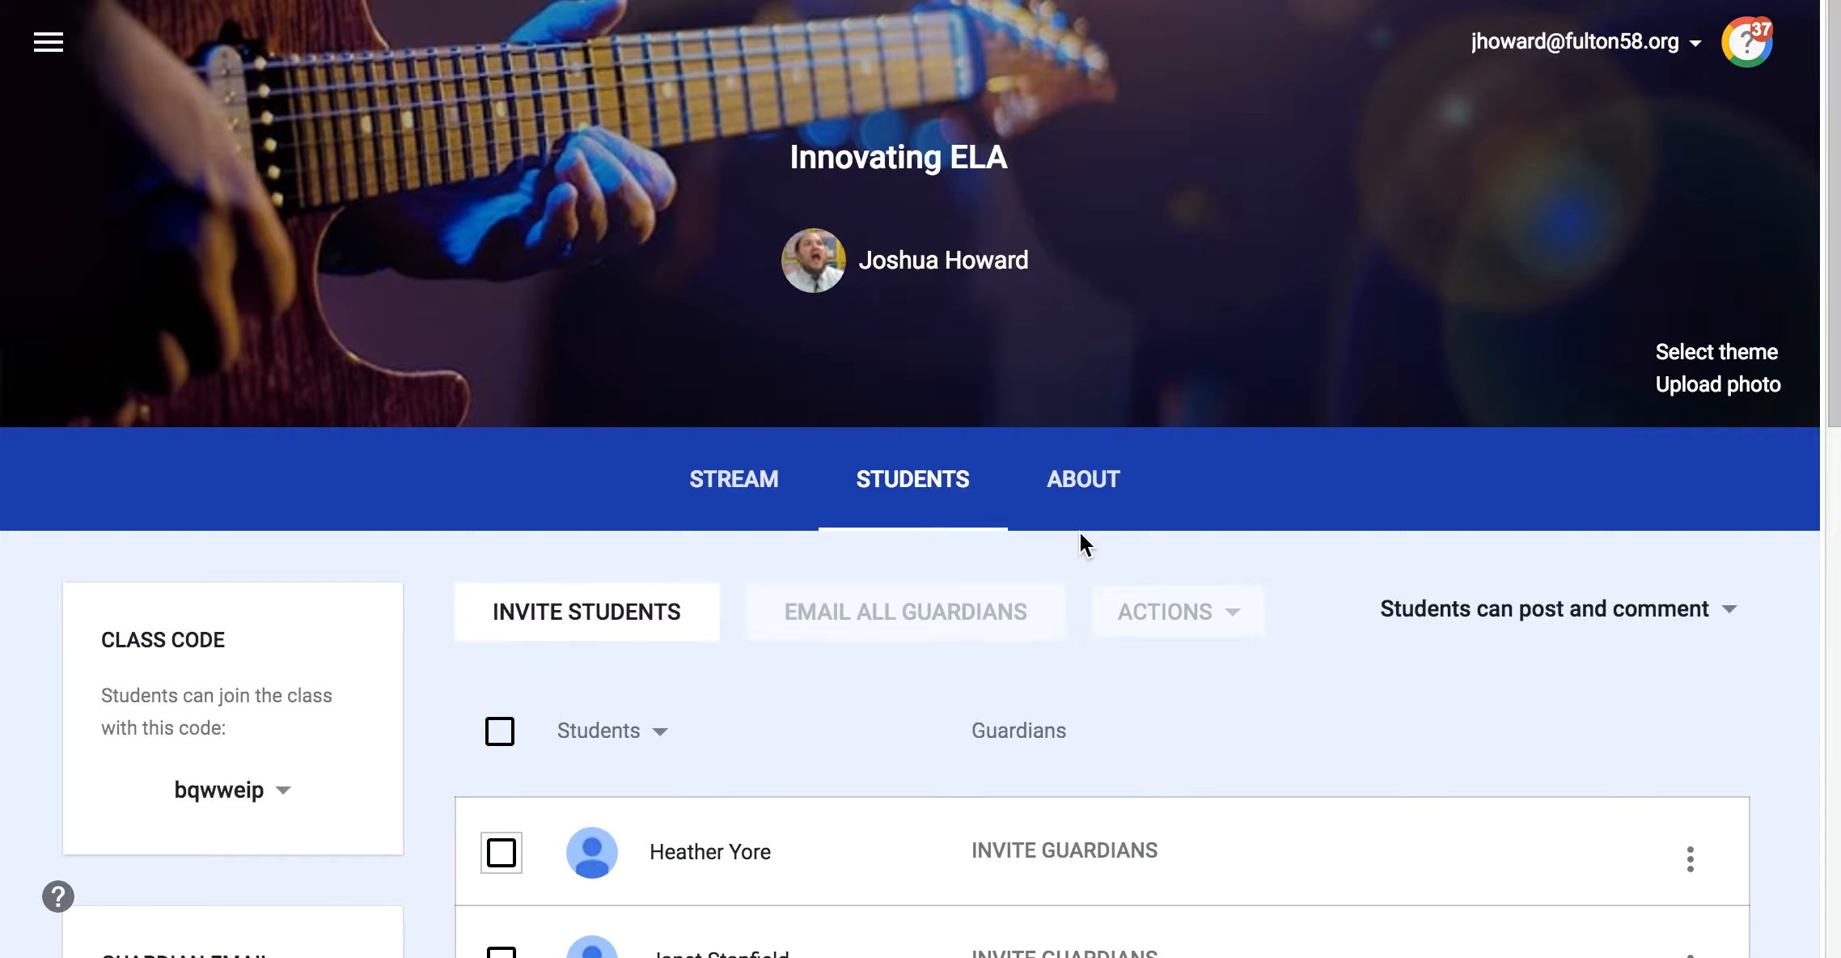
pyautogui.scroll(-2, 1080, 532)
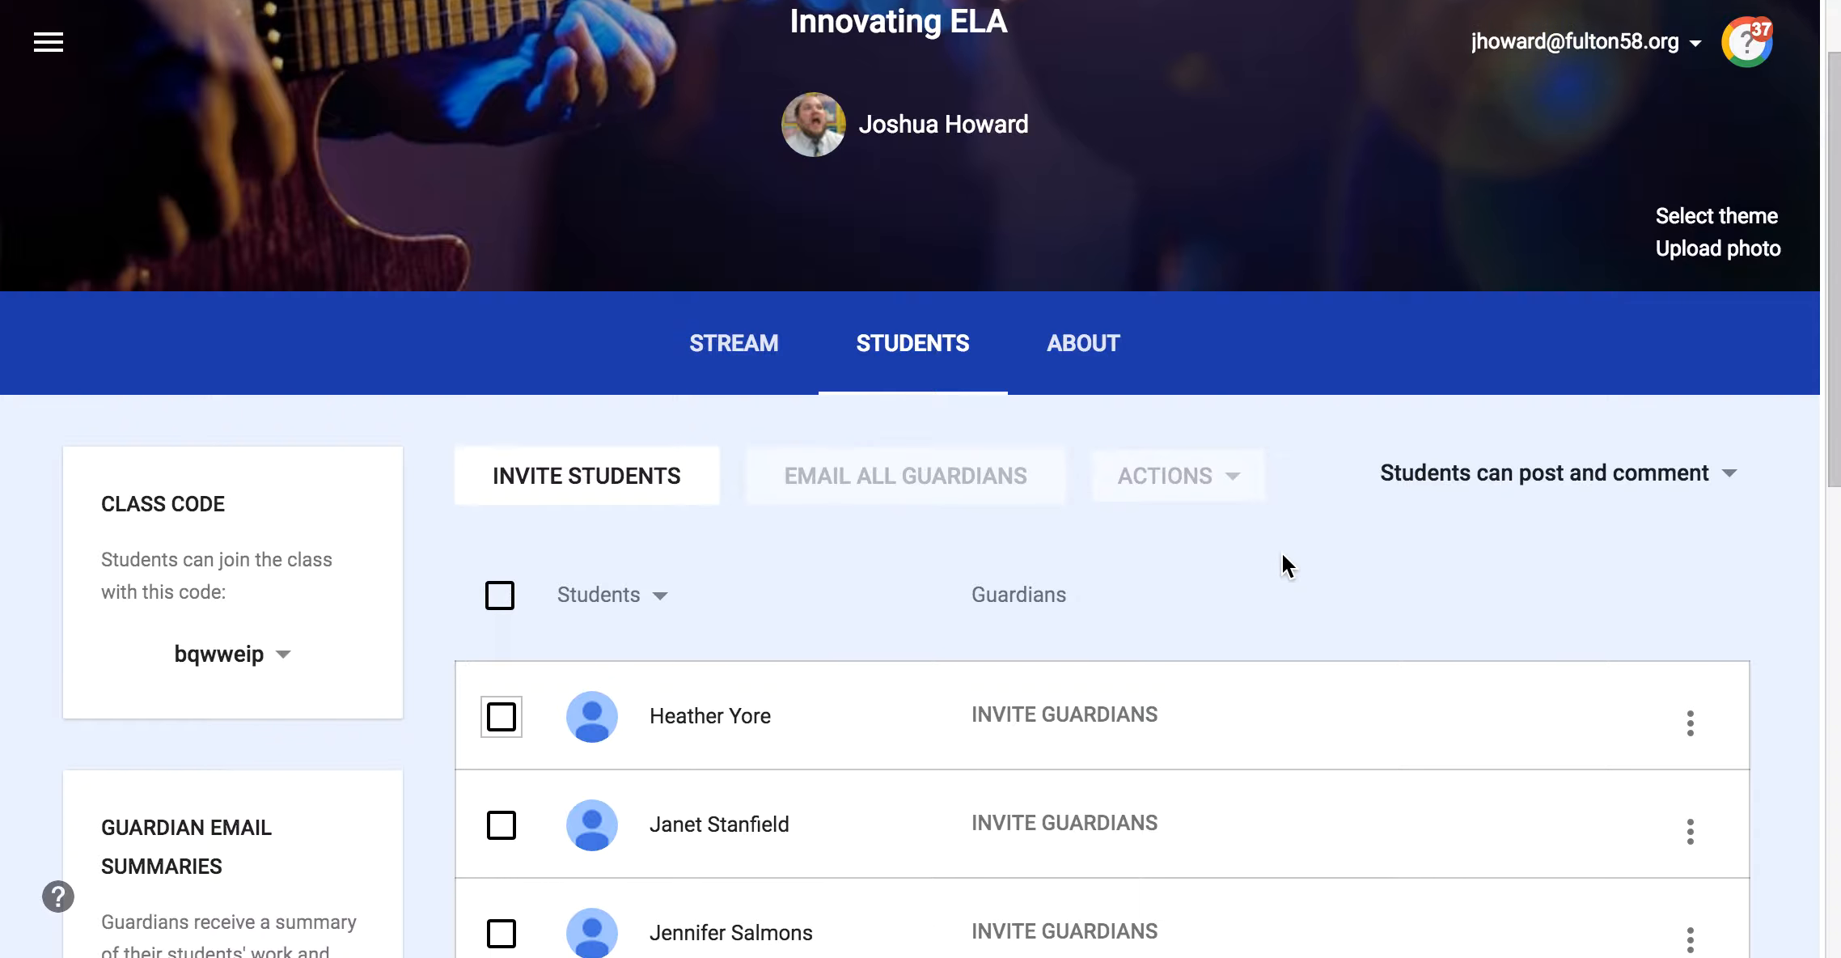
pyautogui.scroll(-2, 1181, 591)
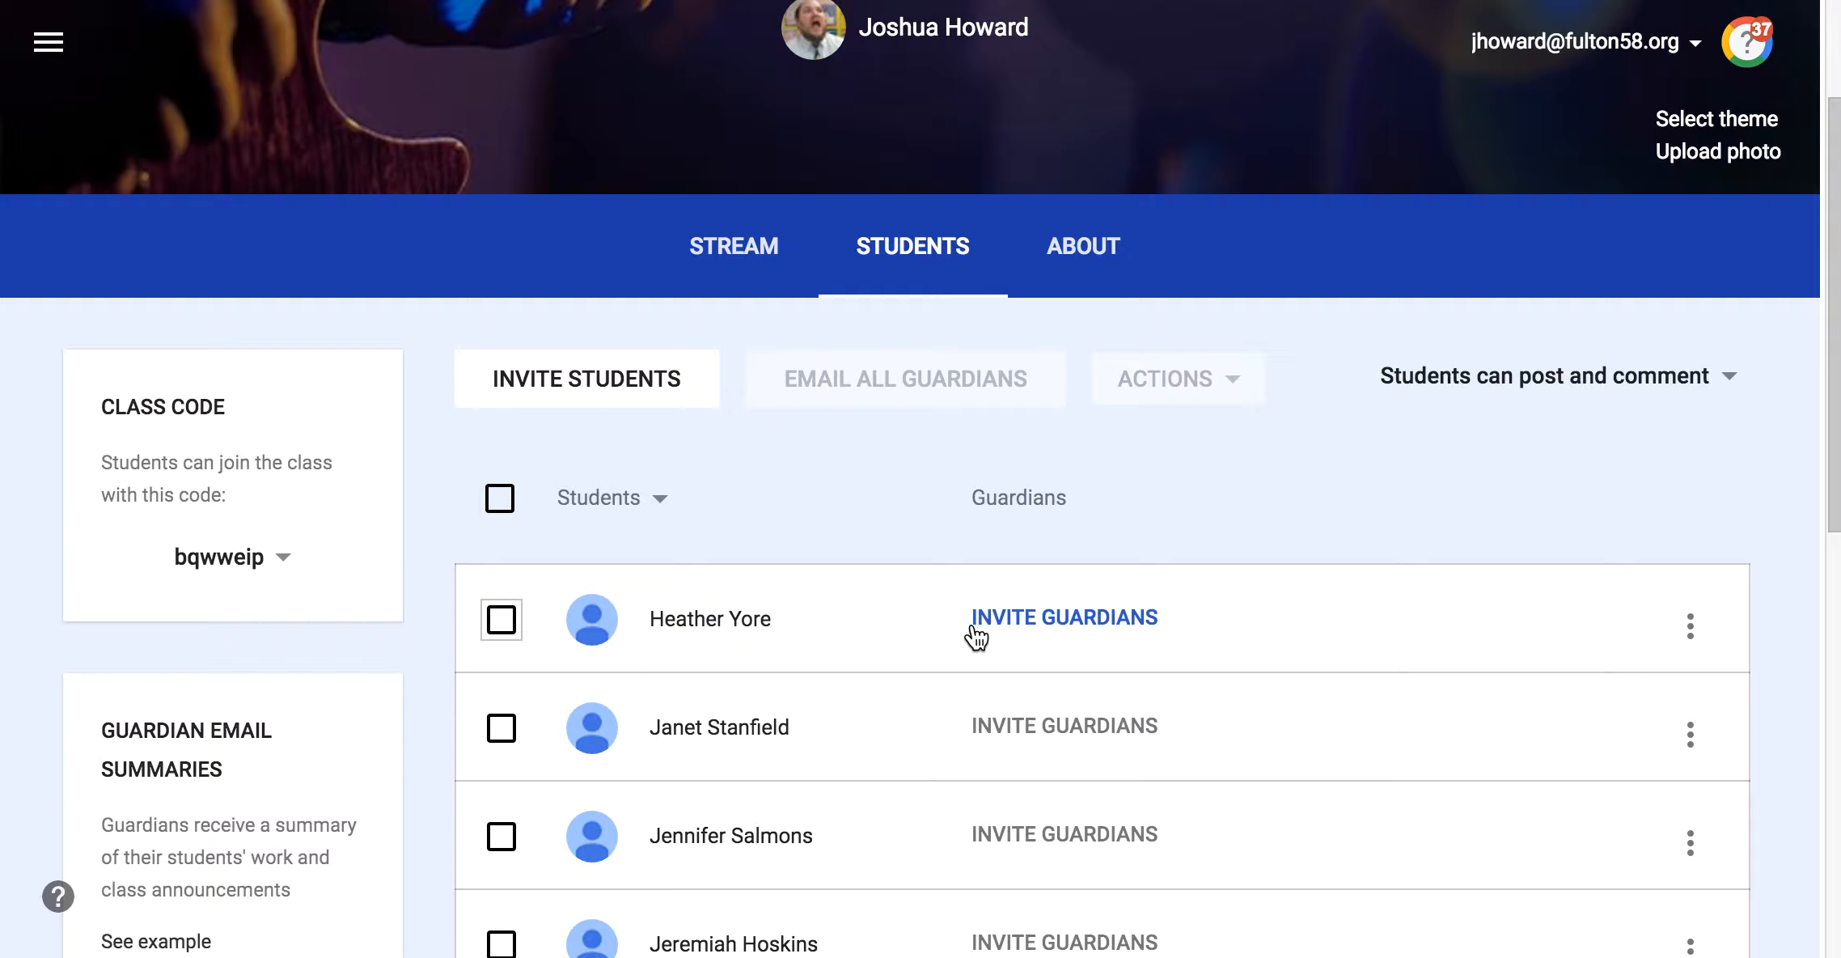
pyautogui.click(1080, 621)
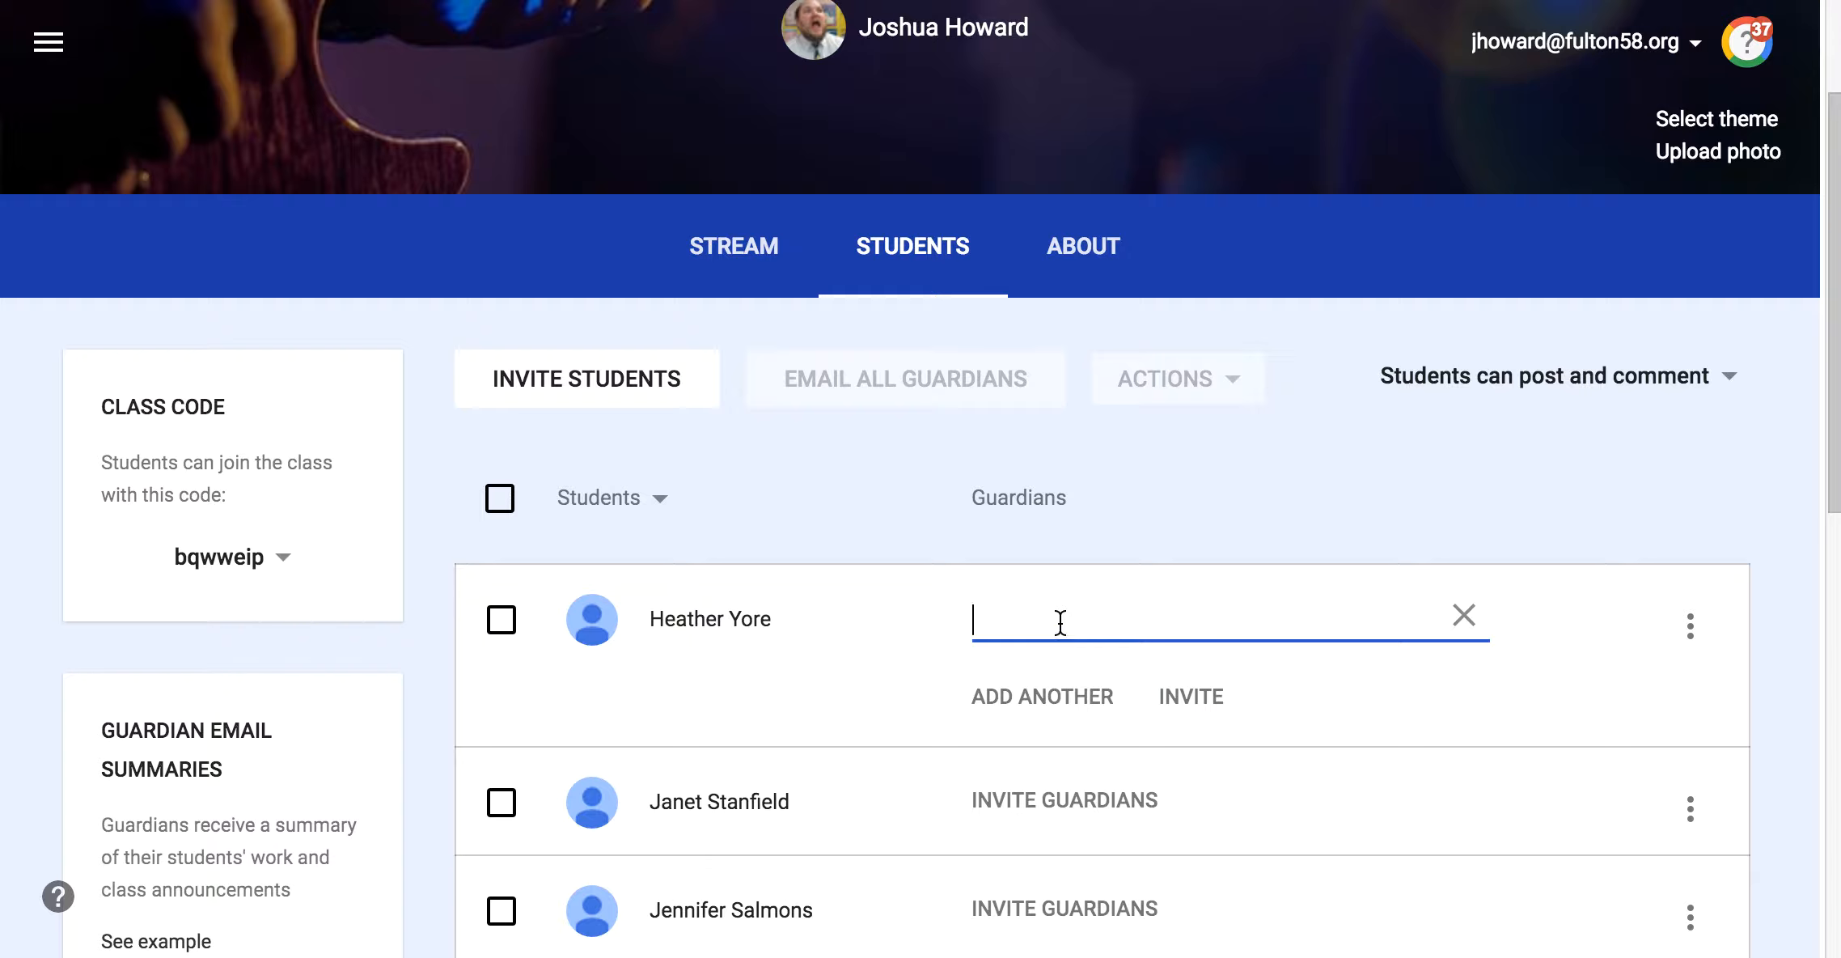
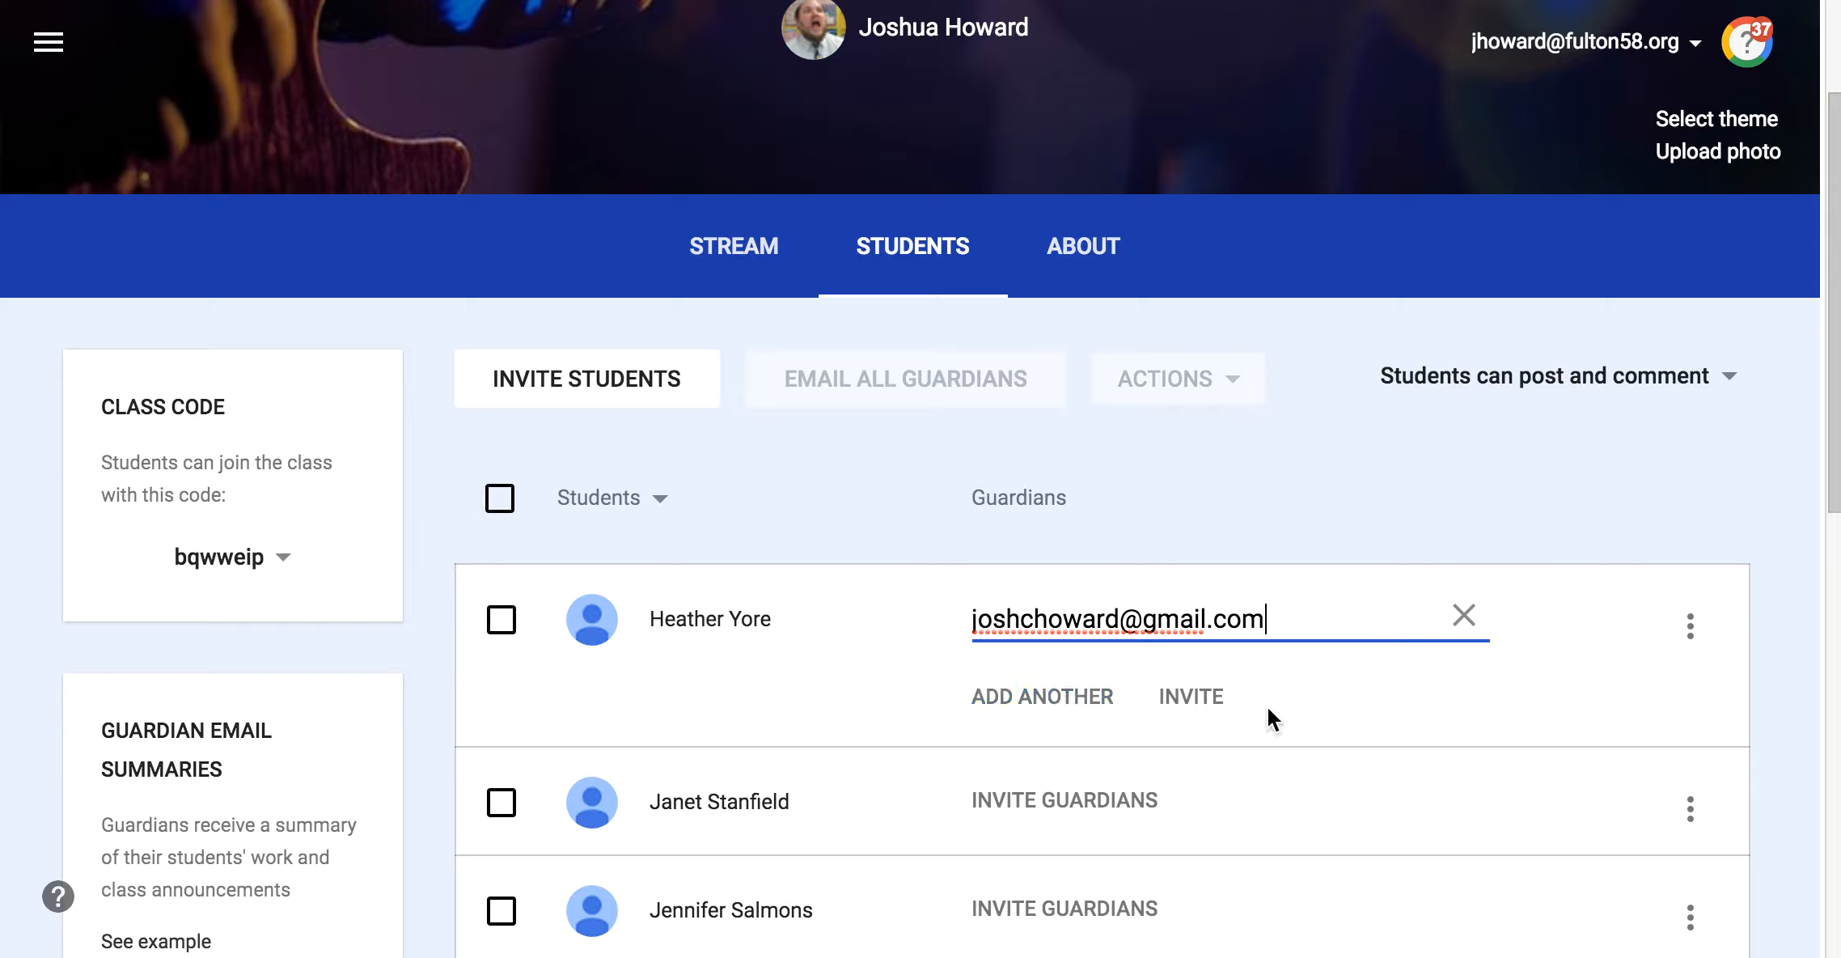
pyautogui.click(1197, 708)
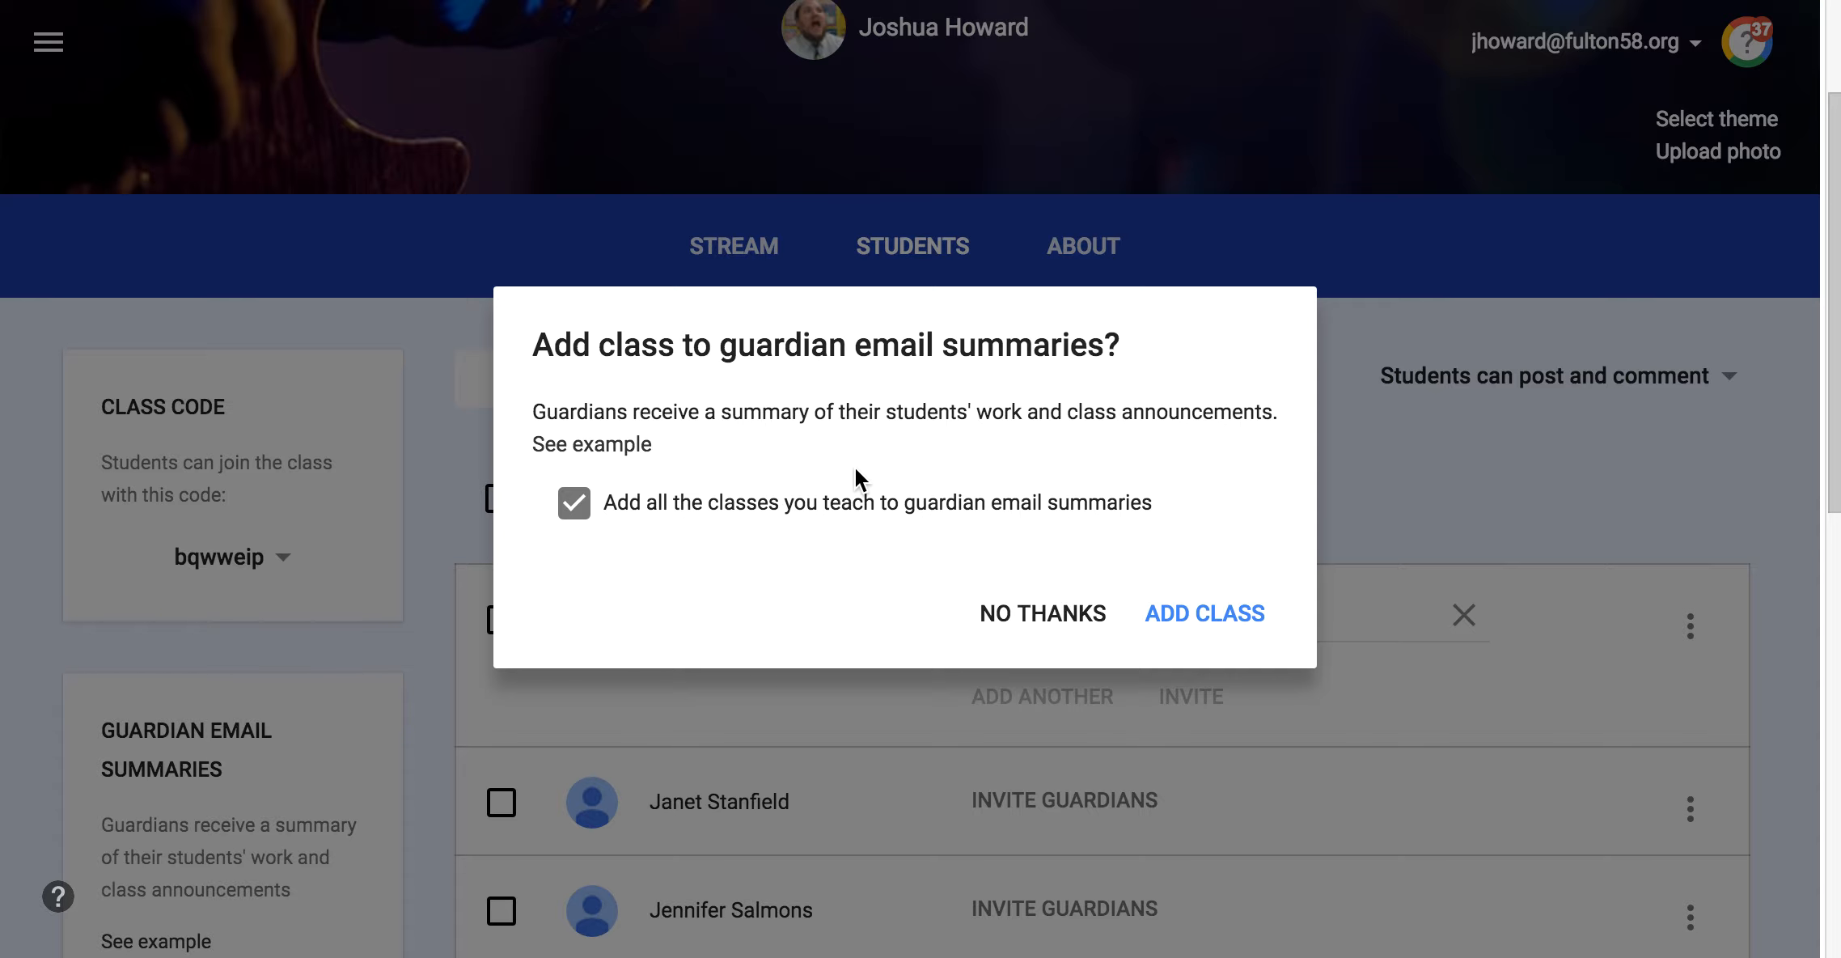
pyautogui.click(1069, 625)
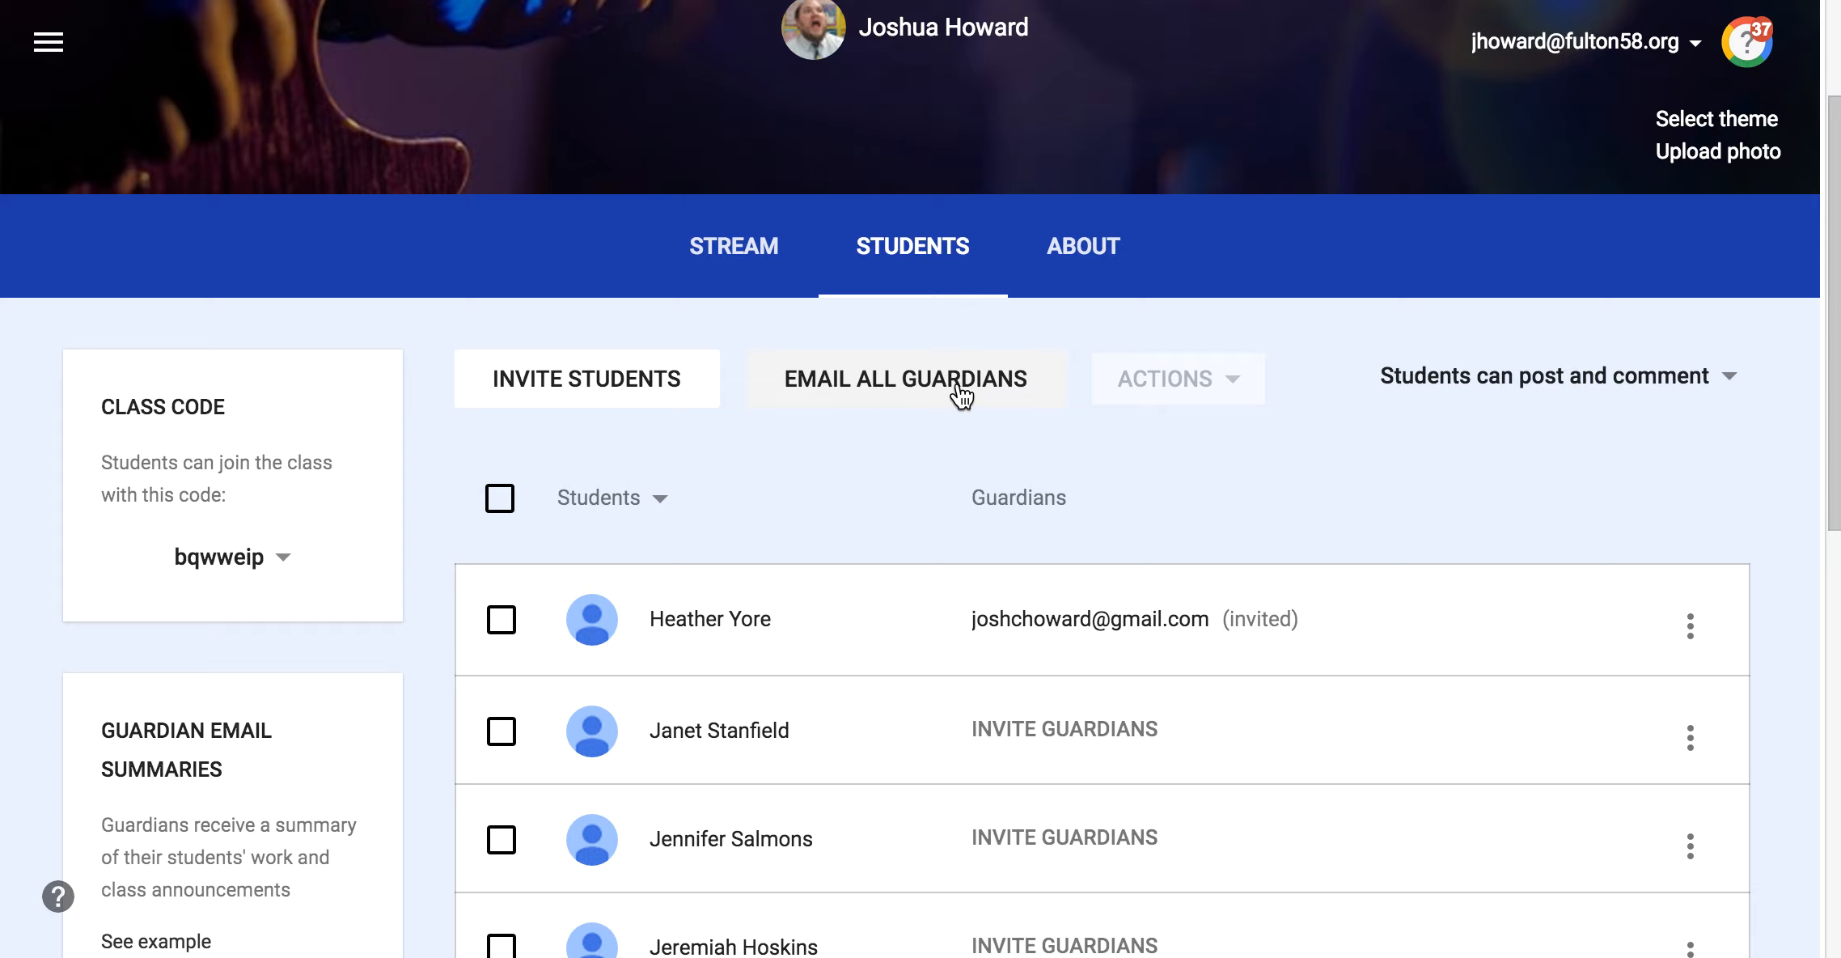
# Step: Open a new email addressed to all guardians of the class and close it unsent
pyautogui.click(914, 389)
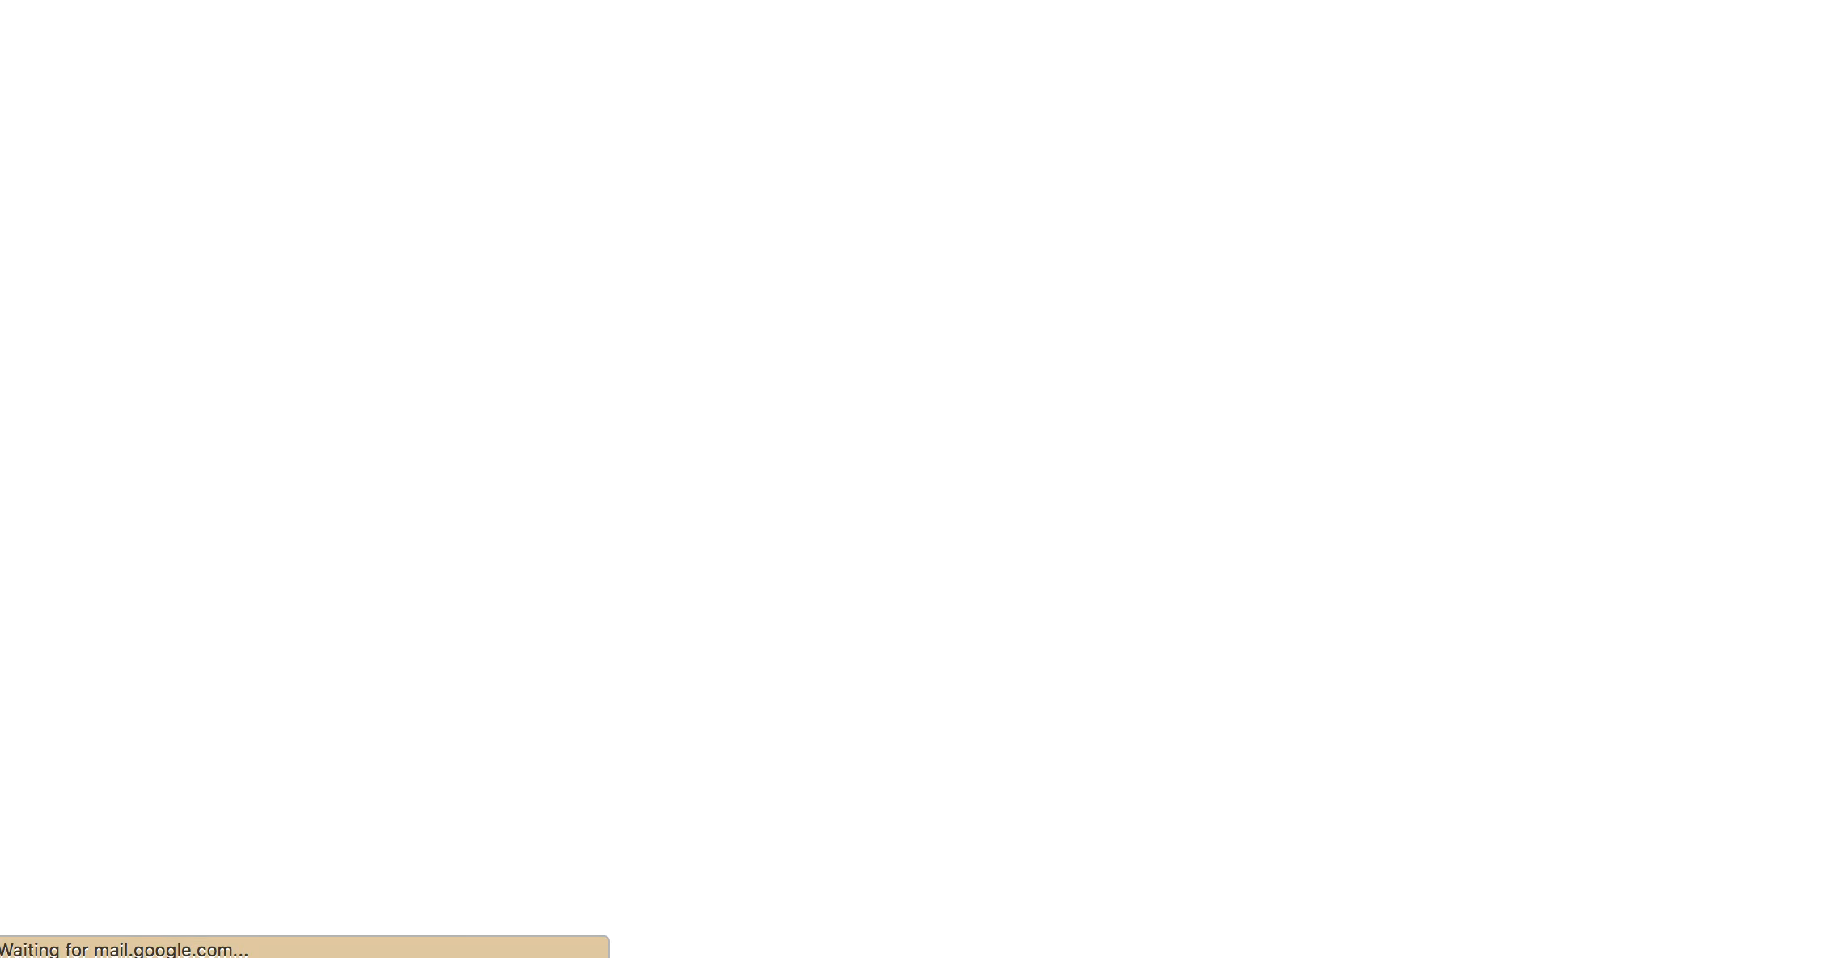
pyautogui.press('super+w')
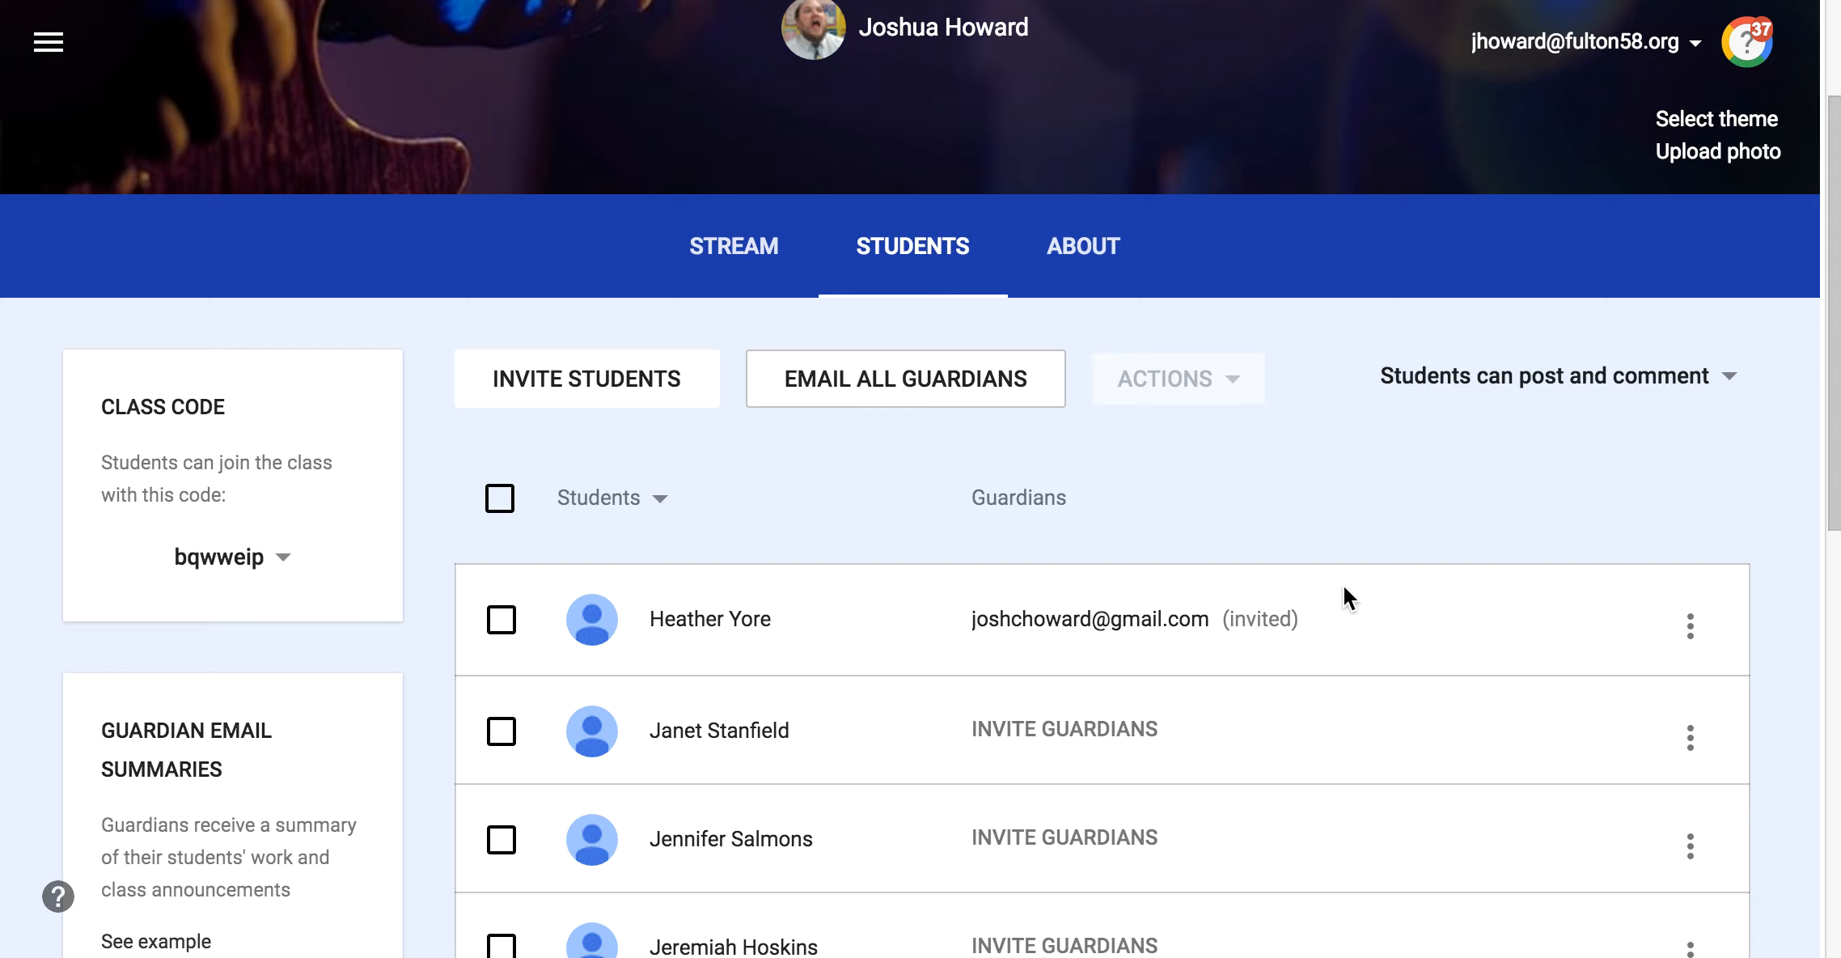
# Step: Remove the invited guardian from the first student and confirm the removal from all of this student's classes
pyautogui.click(1089, 616)
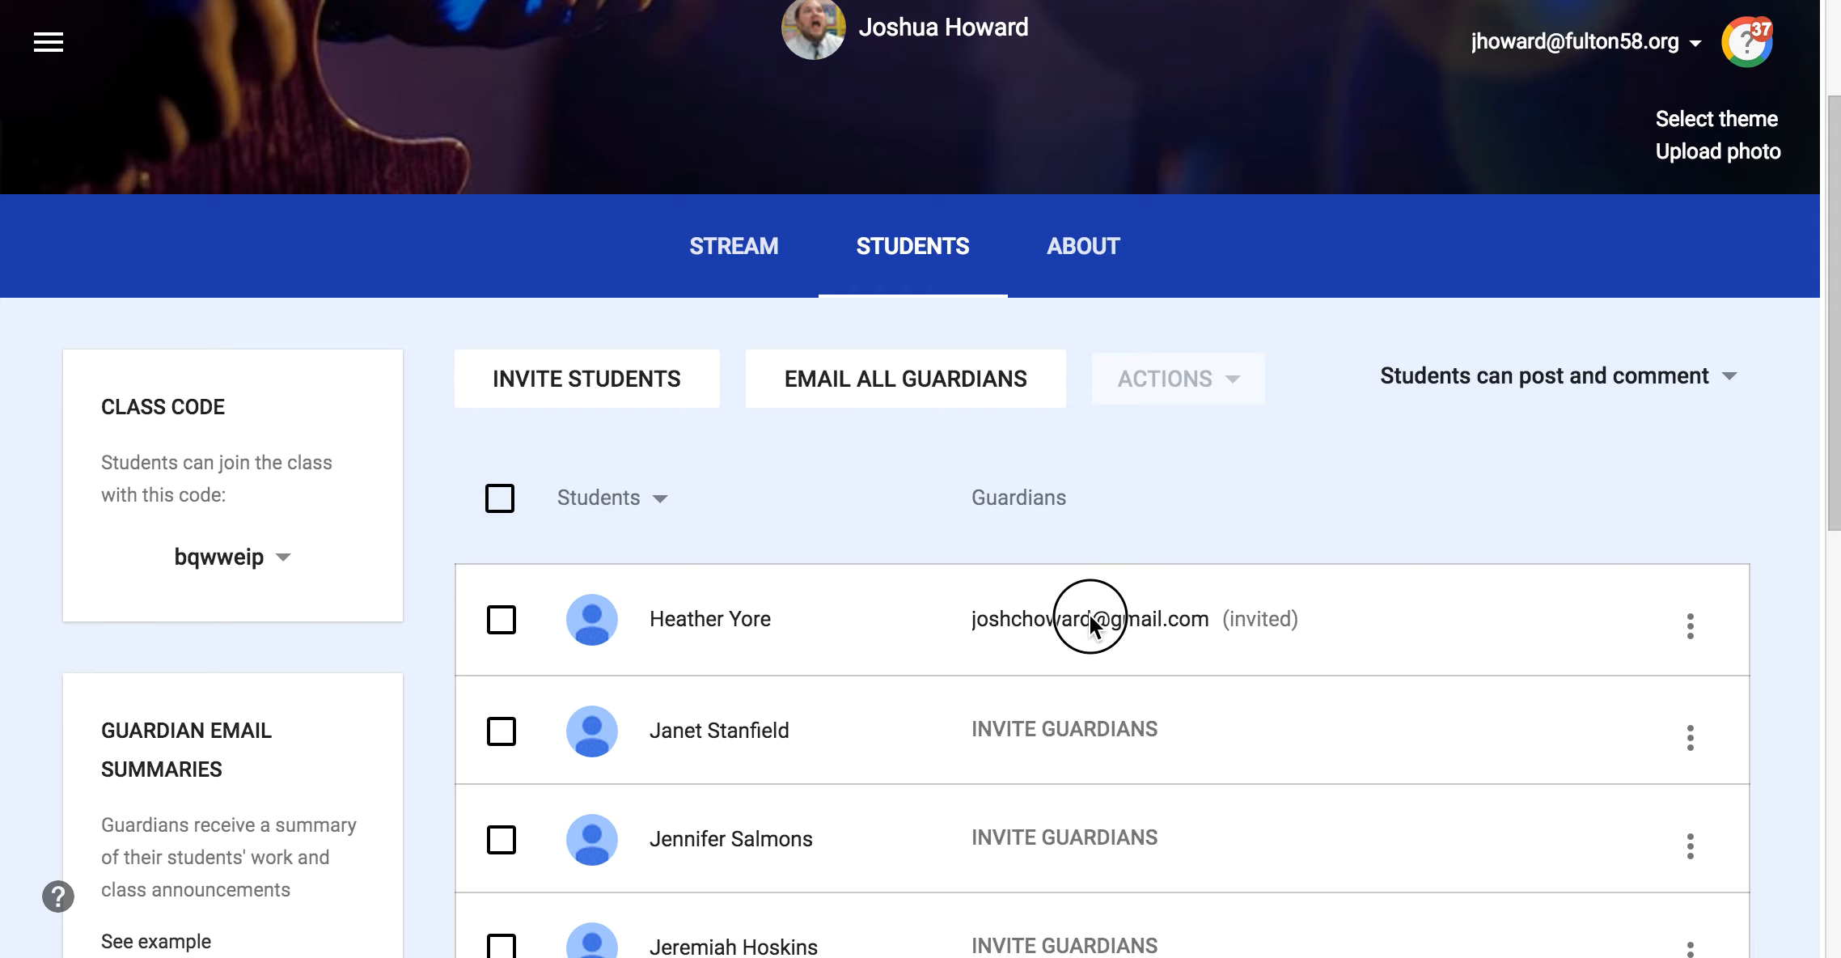
pyautogui.click(1692, 622)
pyautogui.click(1558, 877)
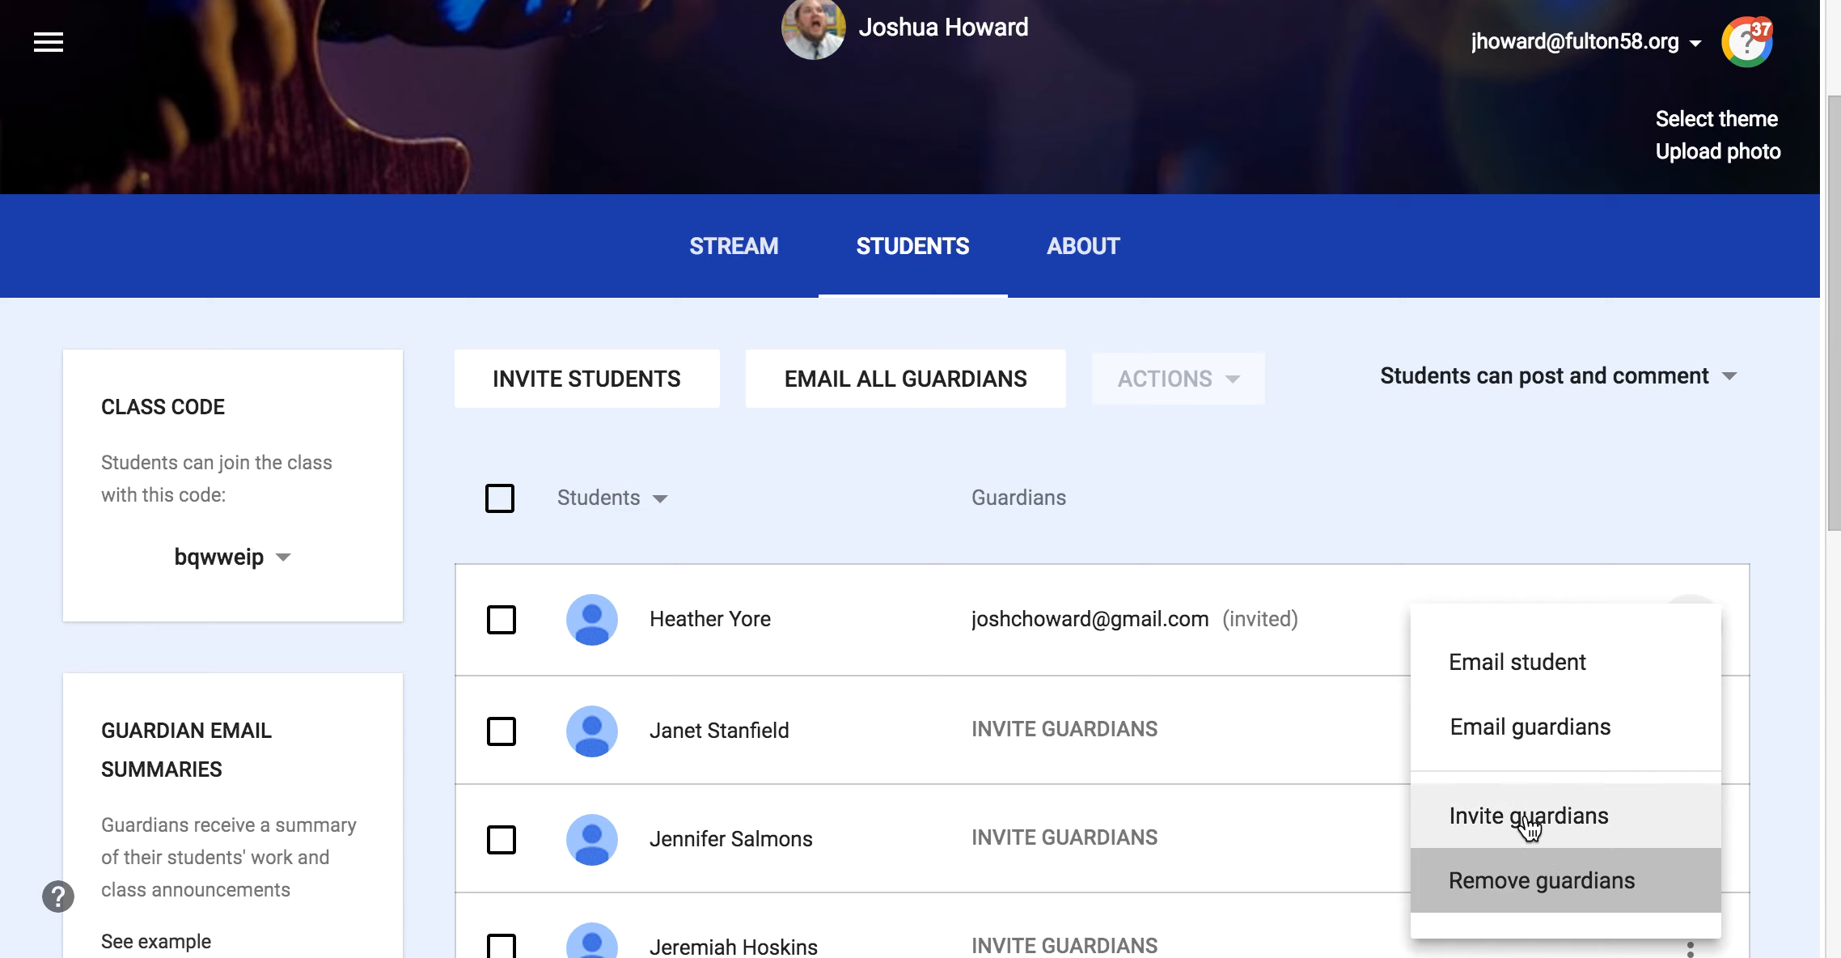
pyautogui.click(1350, 564)
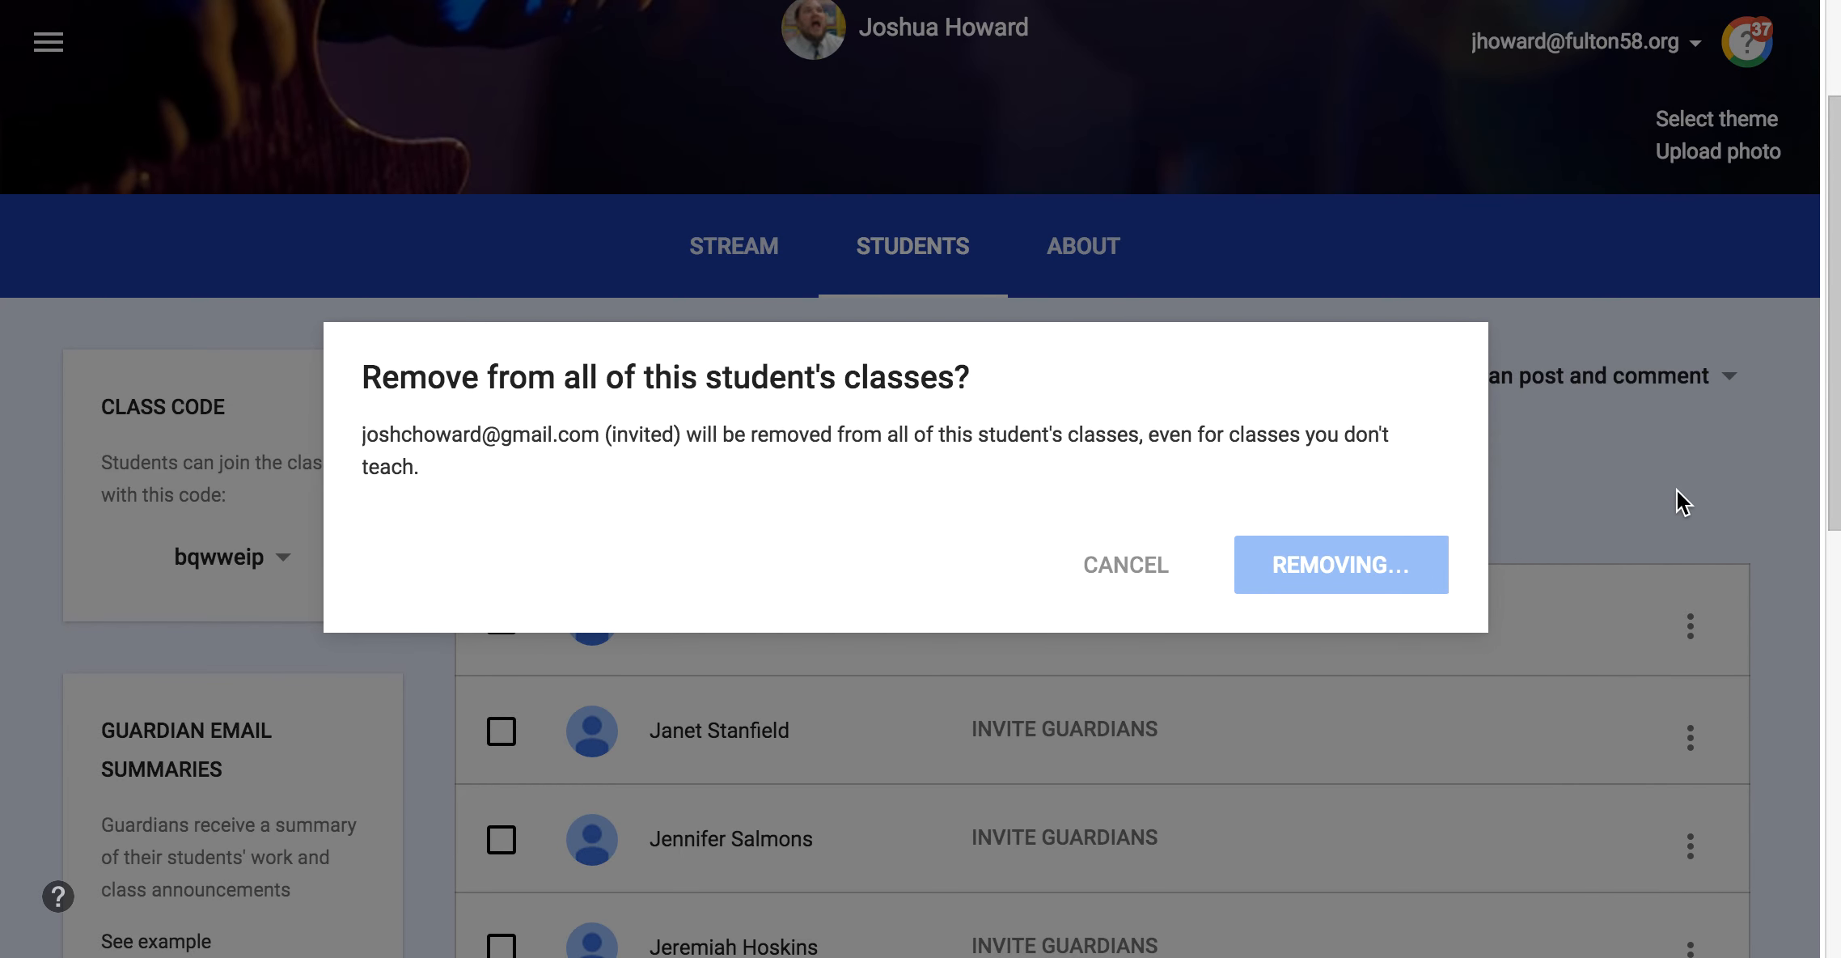